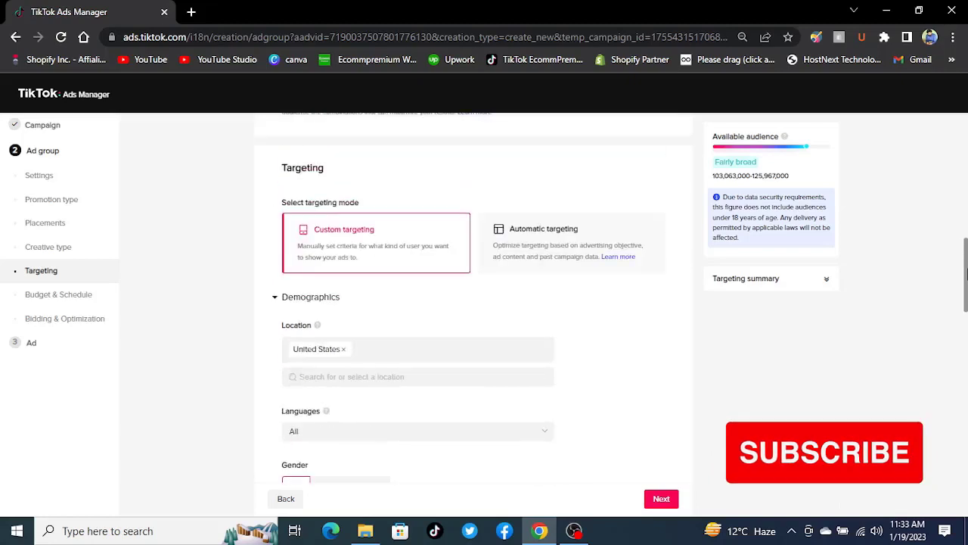
Switch the ad group to automatic targeting and set its daily budget to 50 USD
left_click(562, 244)
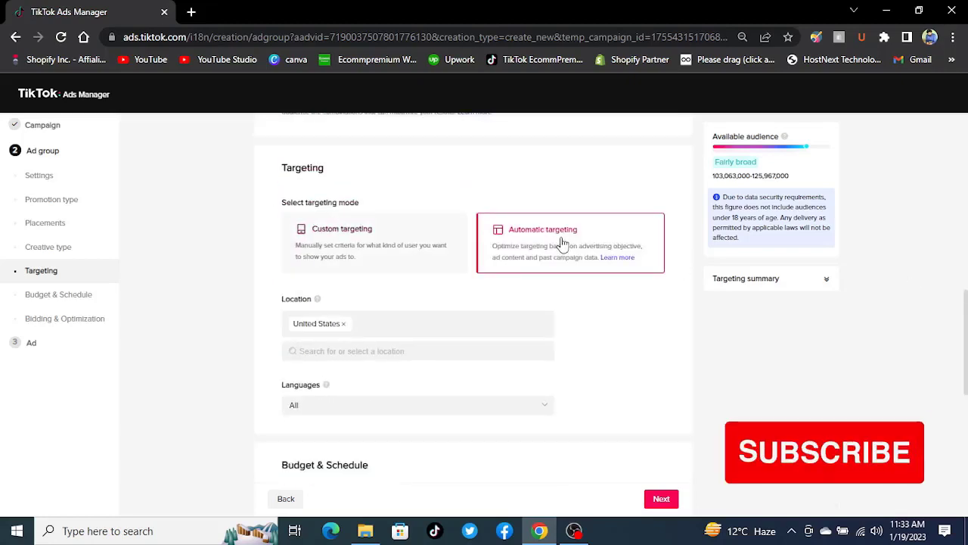
left_click_drag(966, 326, 966, 342)
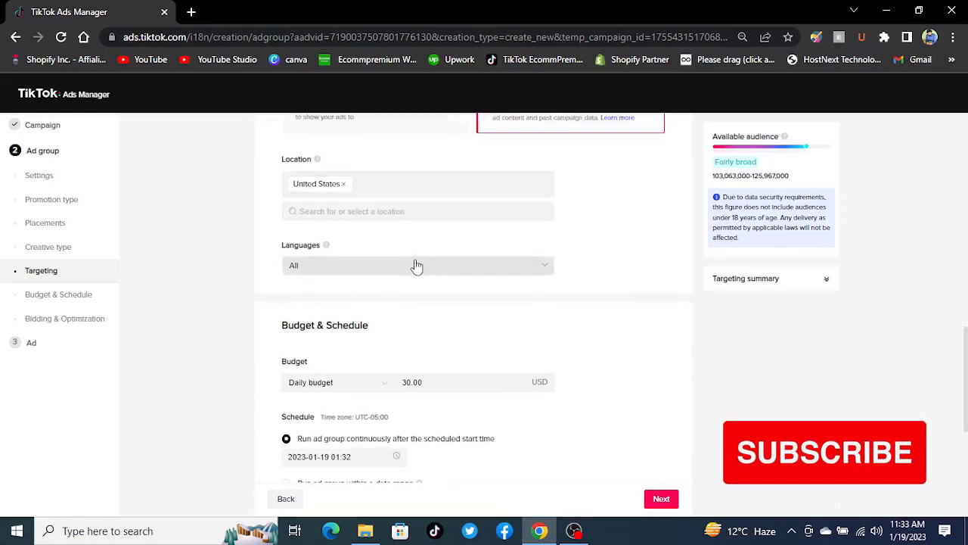
left_click_drag(443, 383, 406, 383)
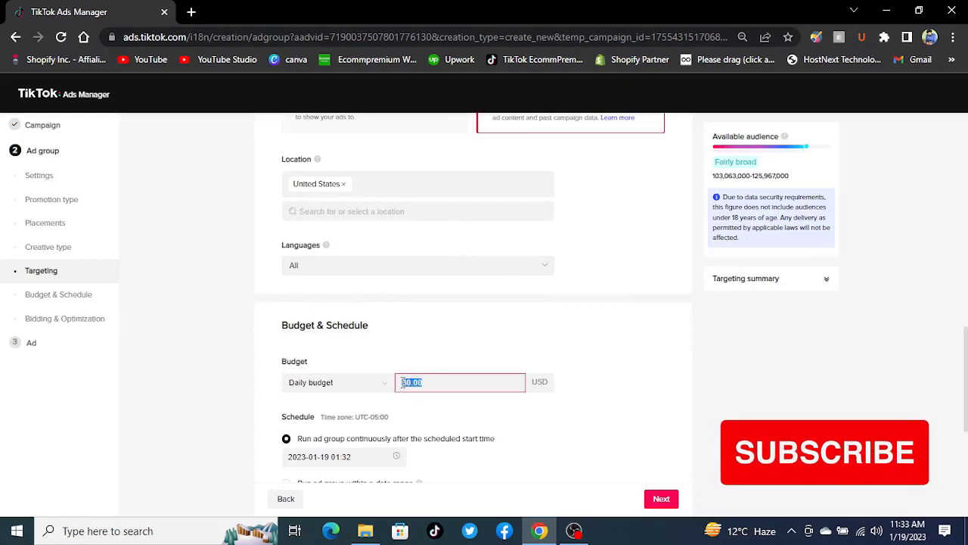
key("BackSpace")
type("0")
left_click(613, 368)
Expand the advanced bidding and optimization settings, keep the Lowest cost bid strategy, and continue to the ad setup
left_click_drag(965, 362, 966, 421)
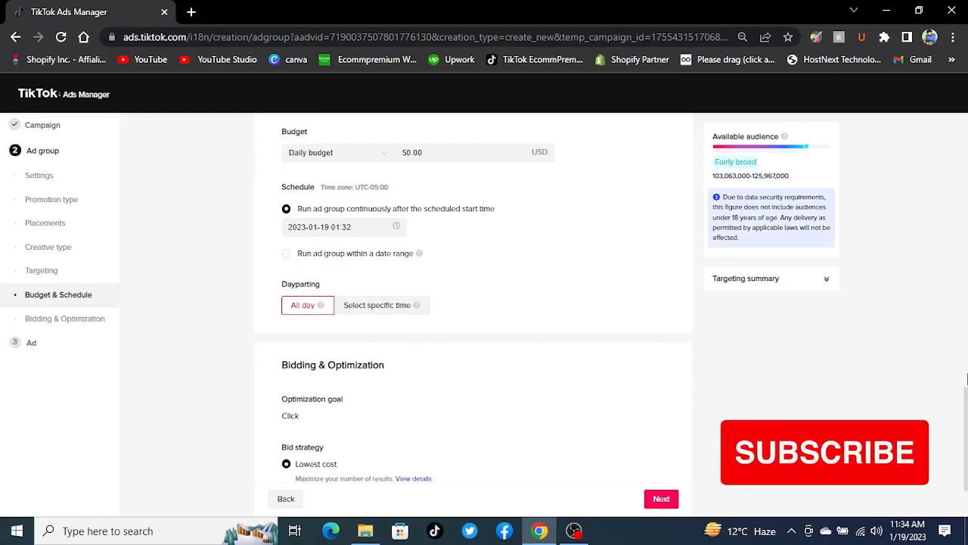
left_click_drag(965, 409, 966, 454)
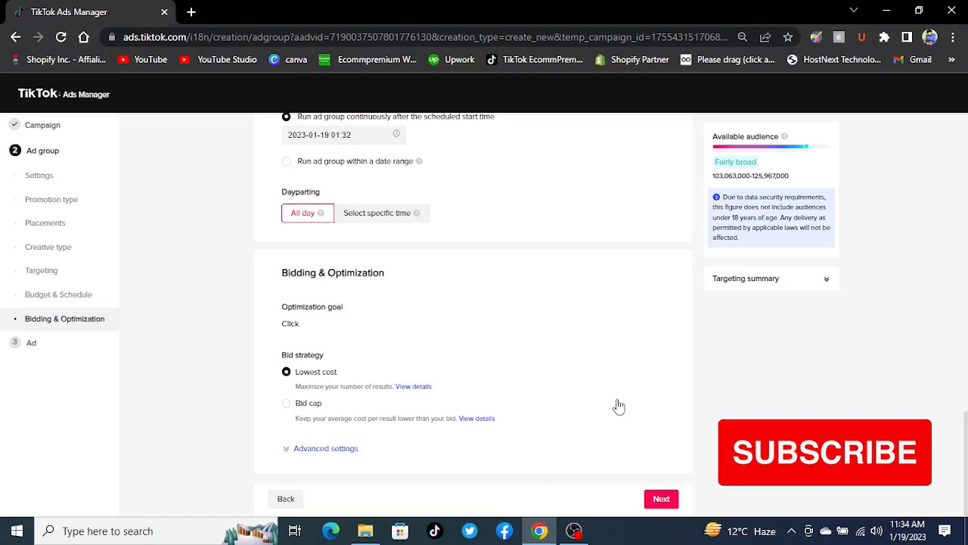
left_click(333, 448)
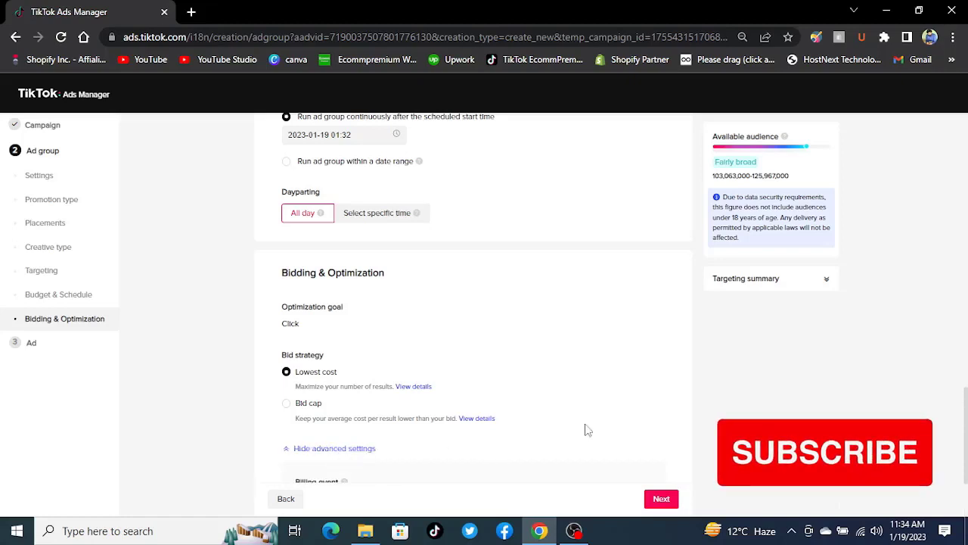
left_click_drag(965, 398, 966, 443)
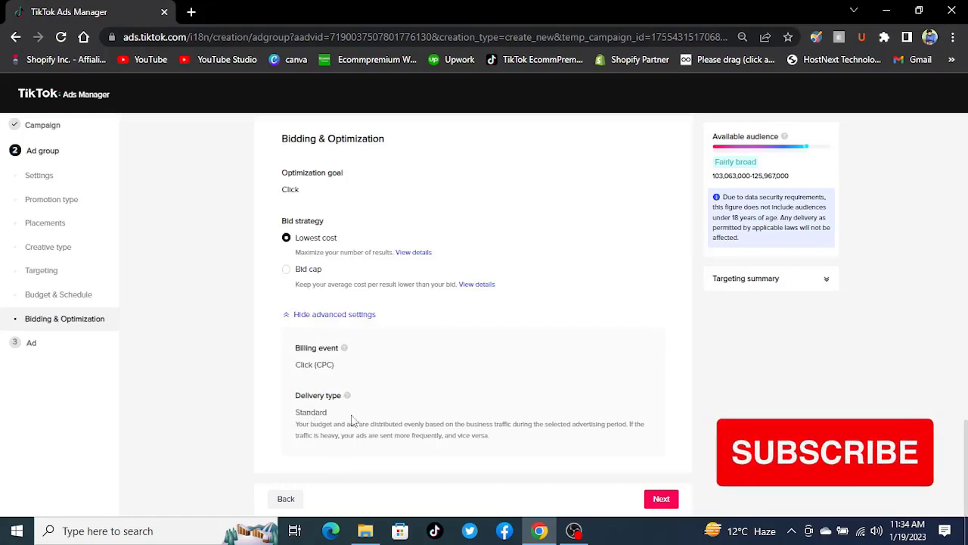
left_click(662, 500)
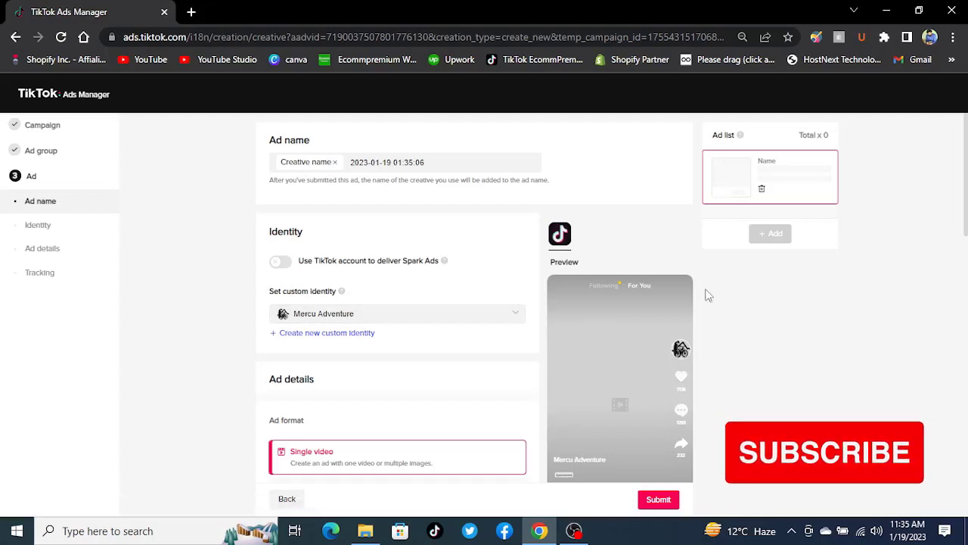
Add the video 3.mp4 from the library as the ad creative and play it in the preview
left_click_drag(966, 160, 965, 227)
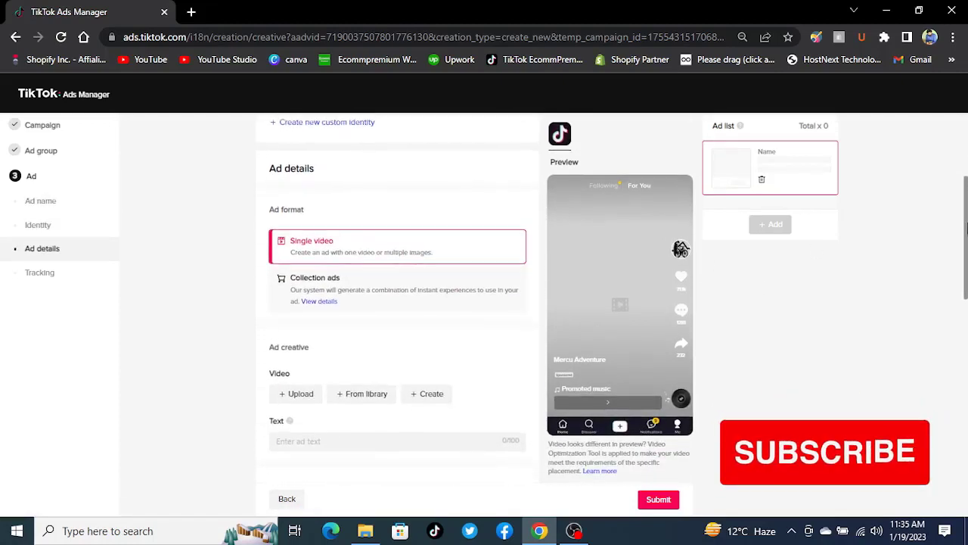
left_click(354, 391)
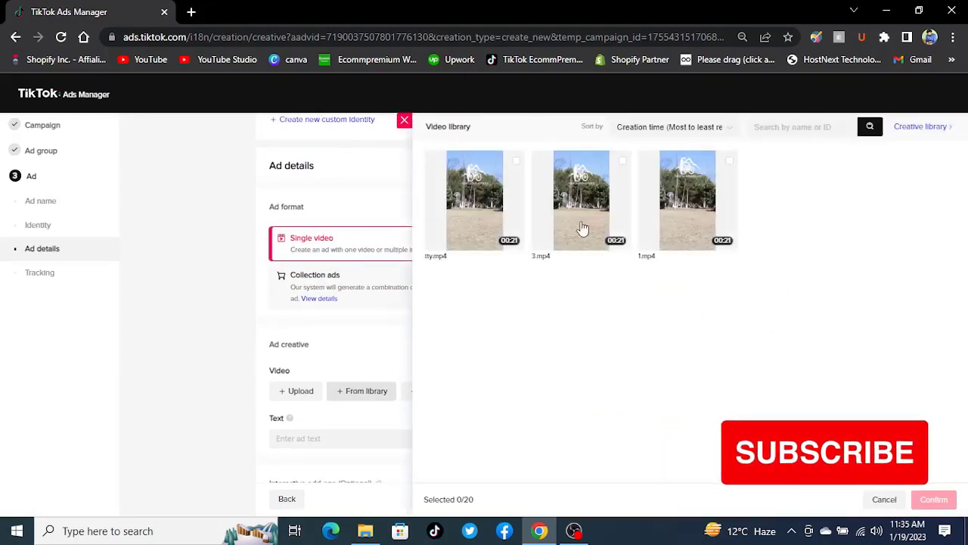
left_click(581, 219)
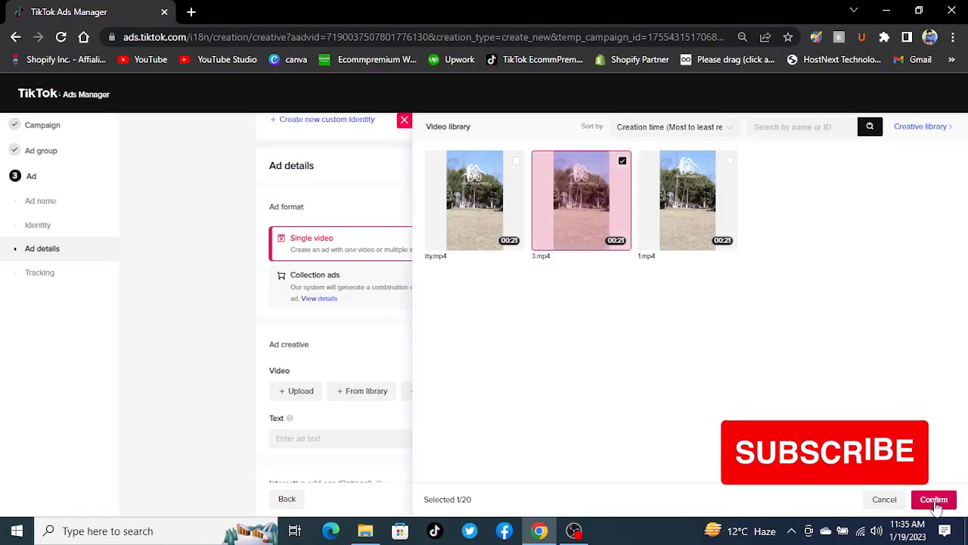
left_click(933, 500)
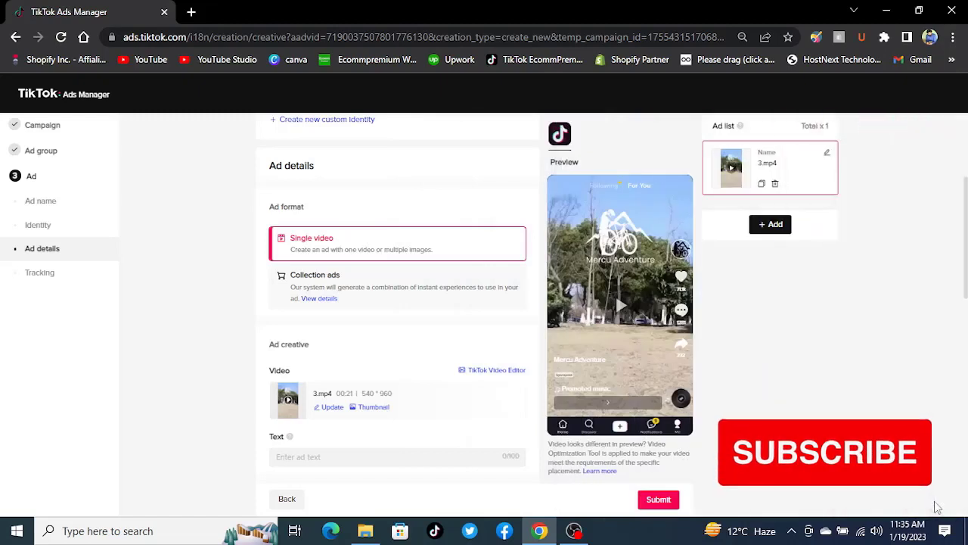
left_click(618, 311)
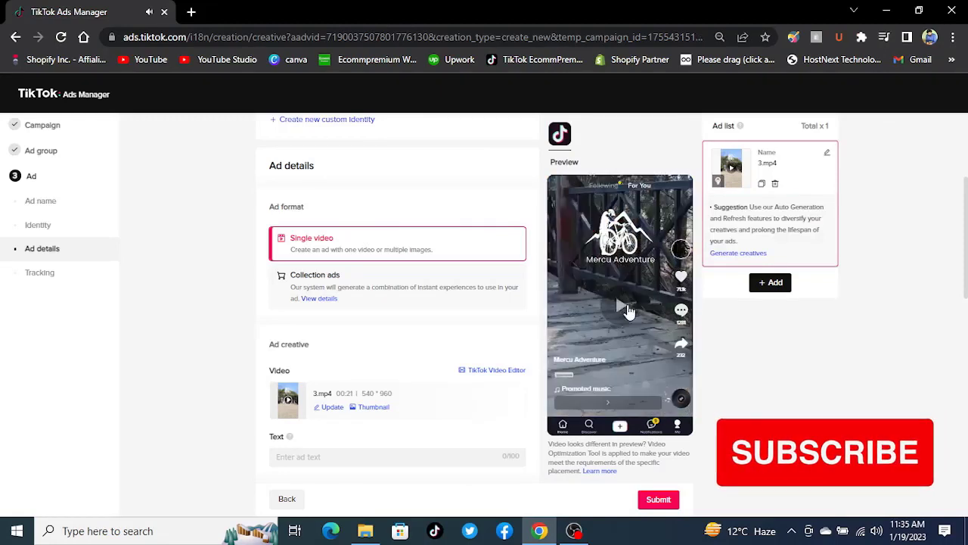
Enter "Buy Now With 35% Off" as the ad text
scroll(966, 306, "down", 1)
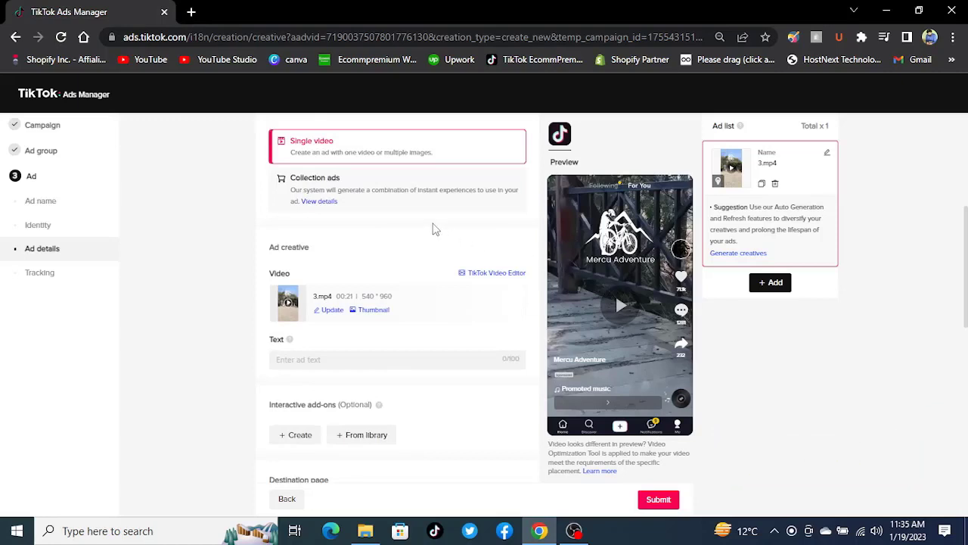
left_click(346, 359)
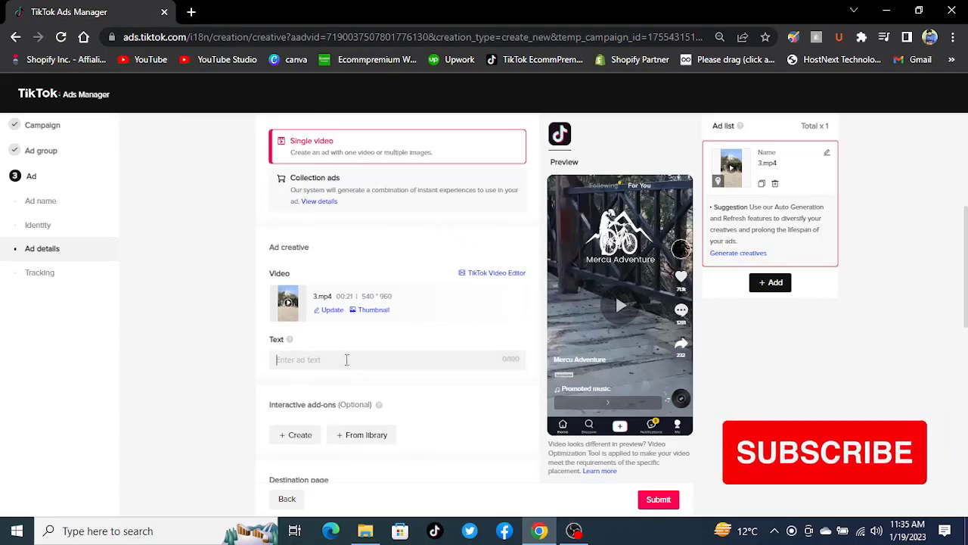
type("Buy Now With 35%")
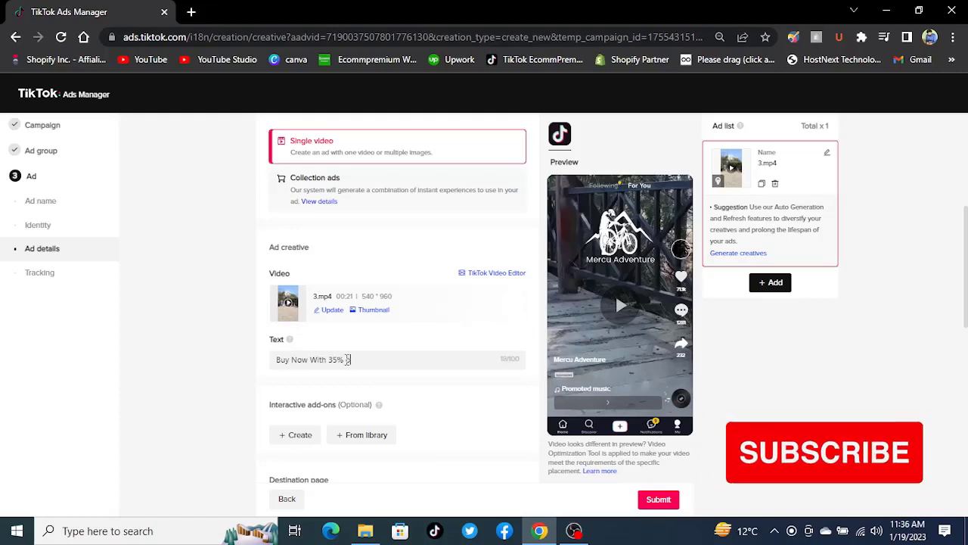
scroll(349, 359, "down", 3)
left_click(379, 370)
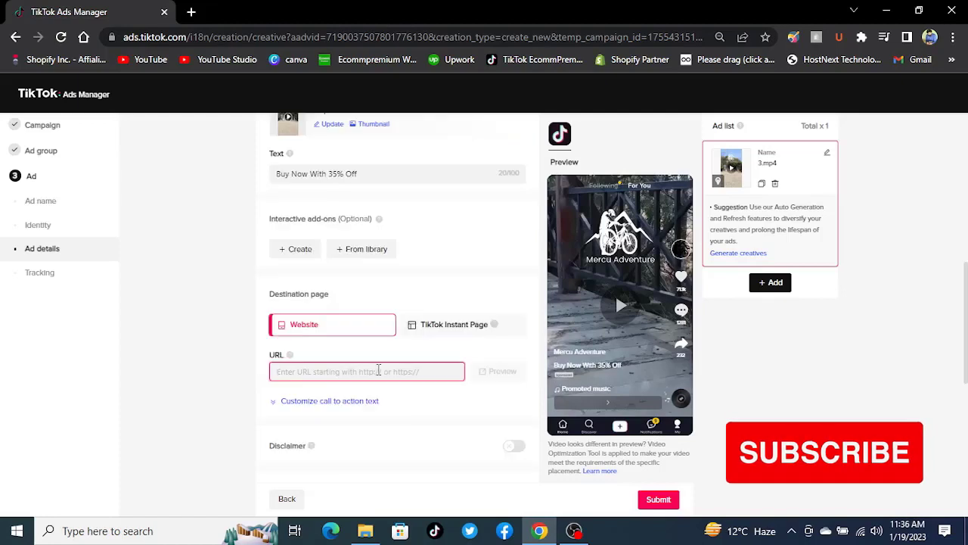
key("super+v")
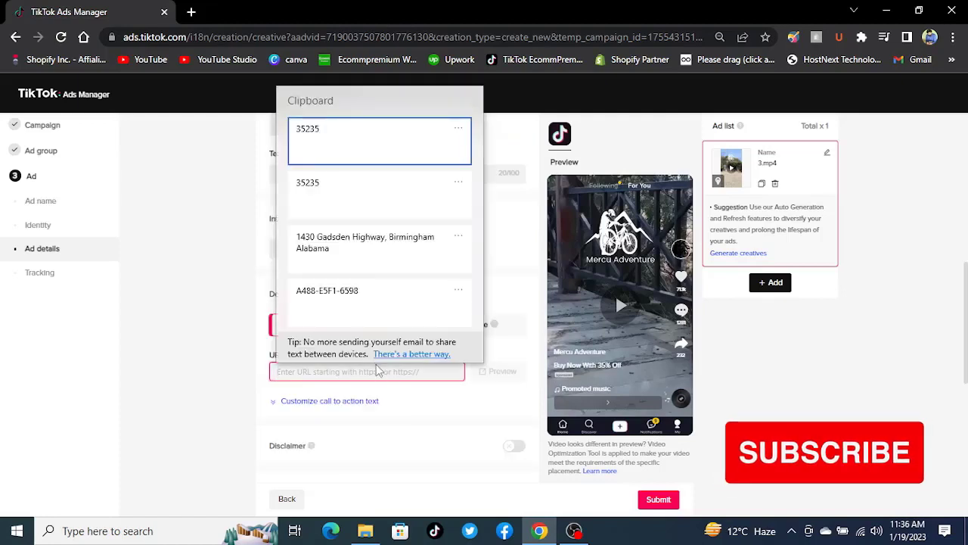
left_click(440, 369)
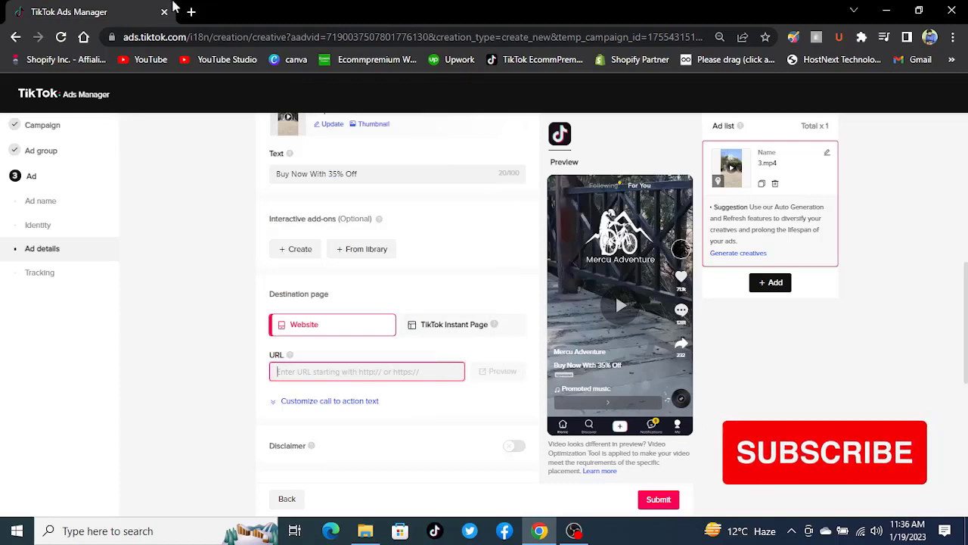
In a new tab, open the Electric Mountain E Bike product page on mercuadventure.com and copy its web address
left_click(192, 13)
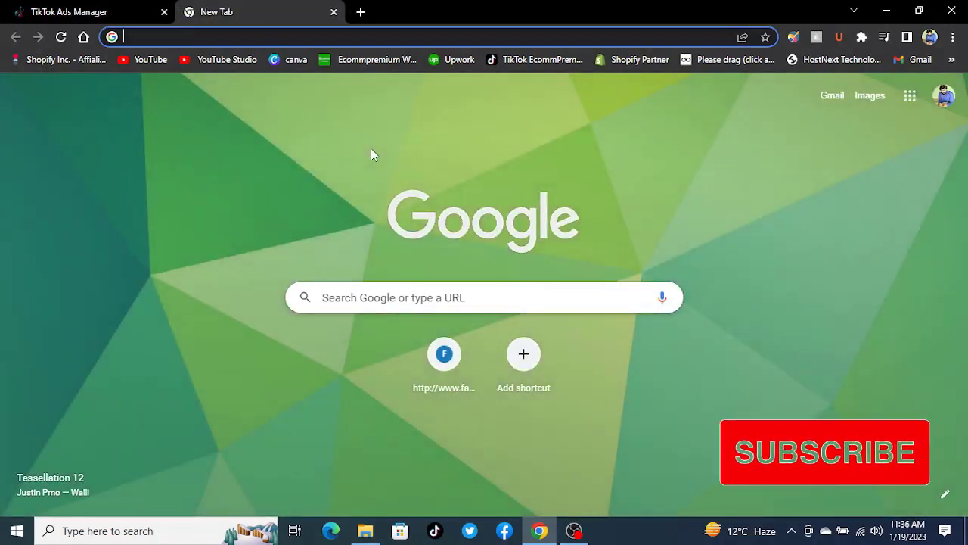
type("mer")
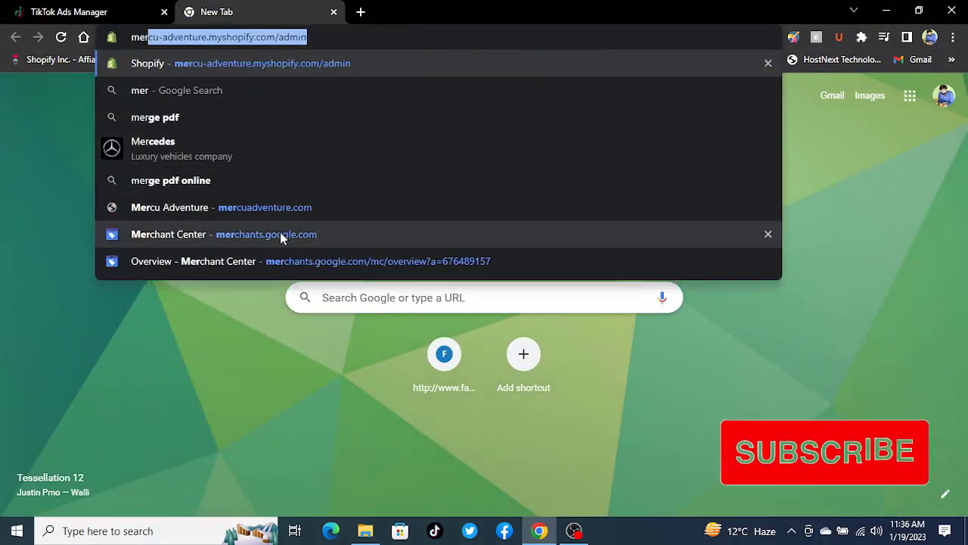
left_click(279, 208)
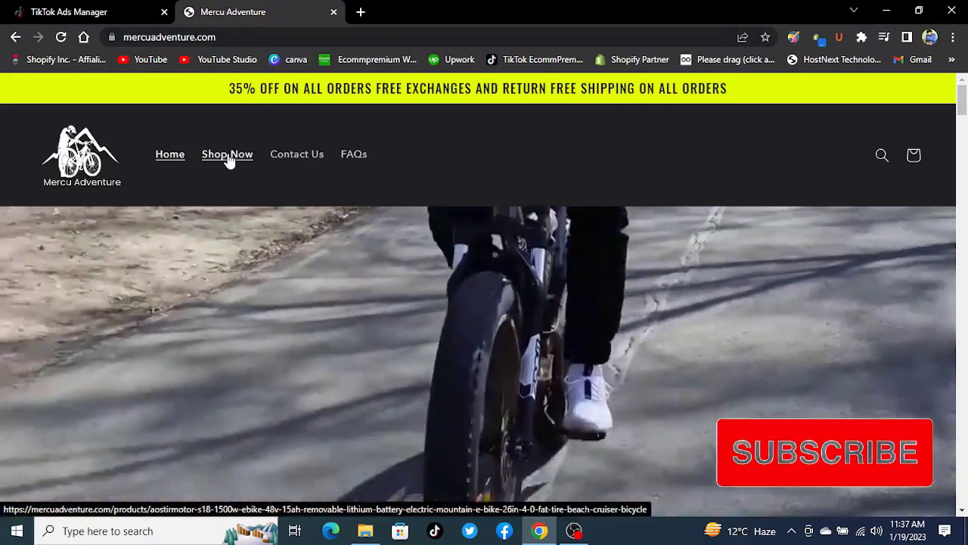
left_click(228, 156)
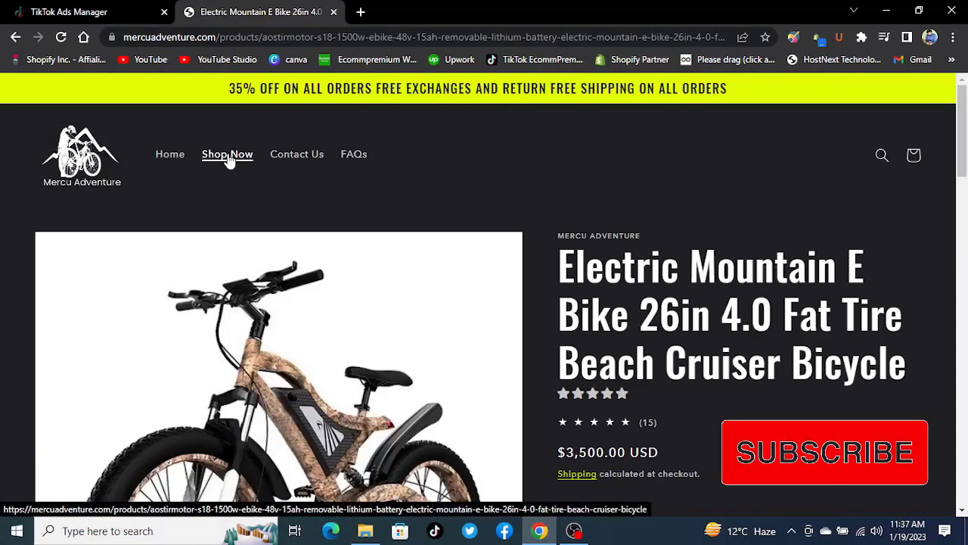
left_click(250, 36)
Return to the ad setup and paste the copied product address as the website destination URL
left_click(117, 6)
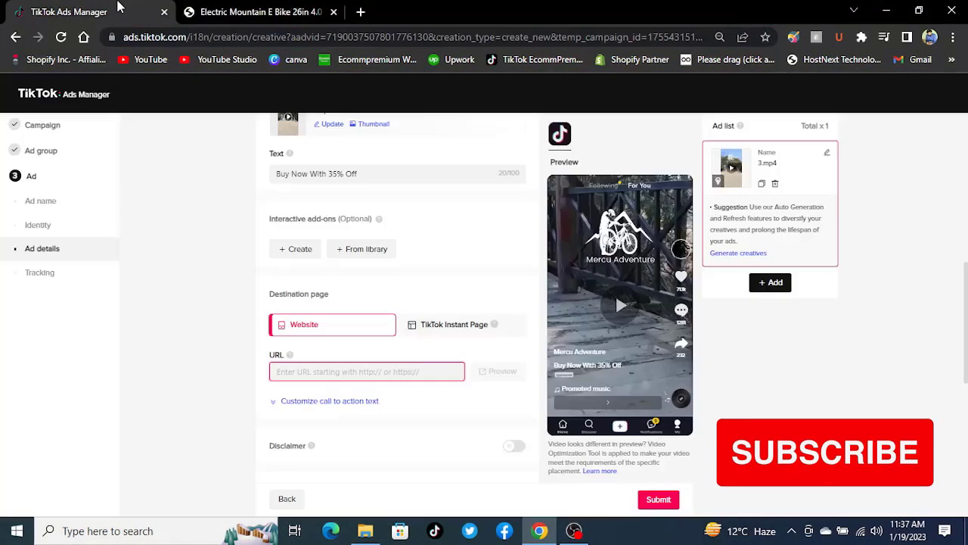
left_click(329, 369)
key("ctrl+v")
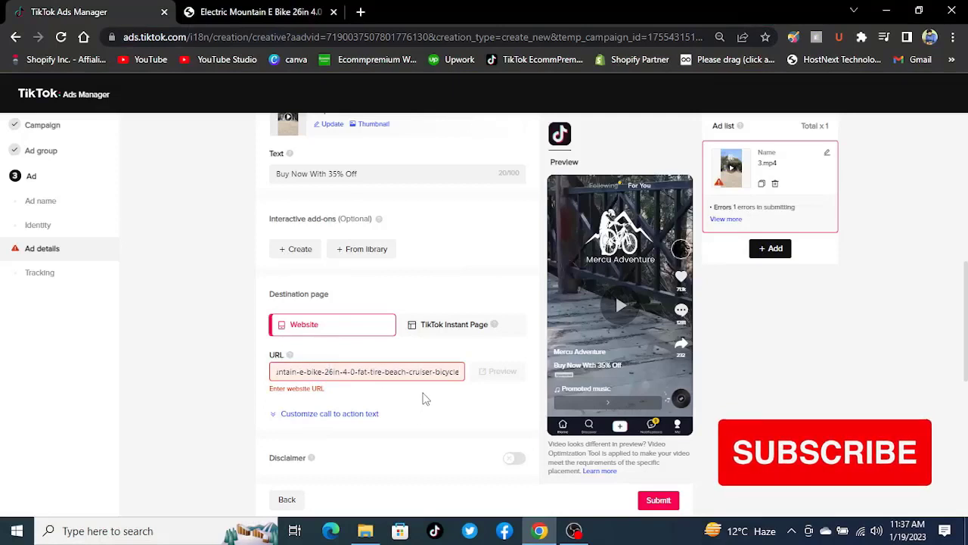
left_click(425, 398)
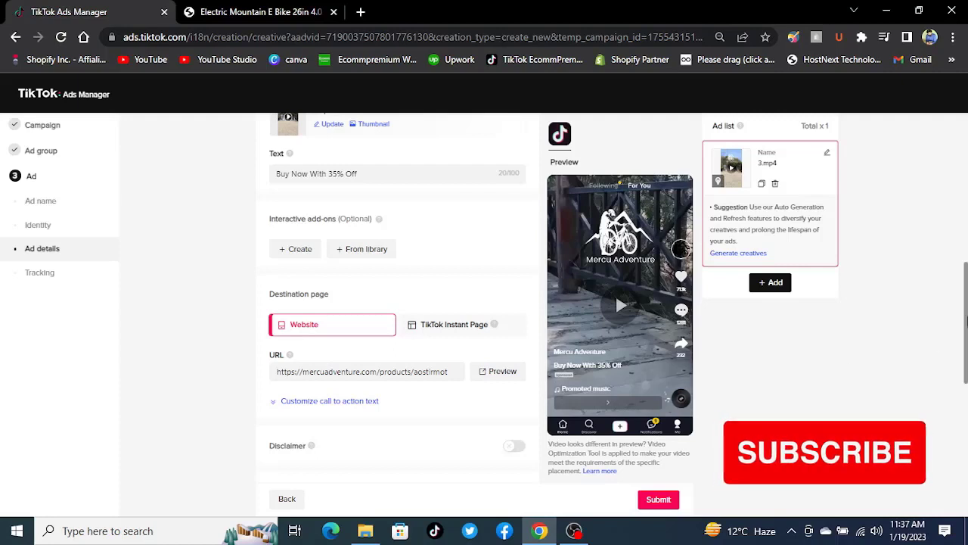
Expand the call to action text options and agree to display the ad and its metrics in the TikTok For Business Creative Center
scroll(457, 292, "down", 2)
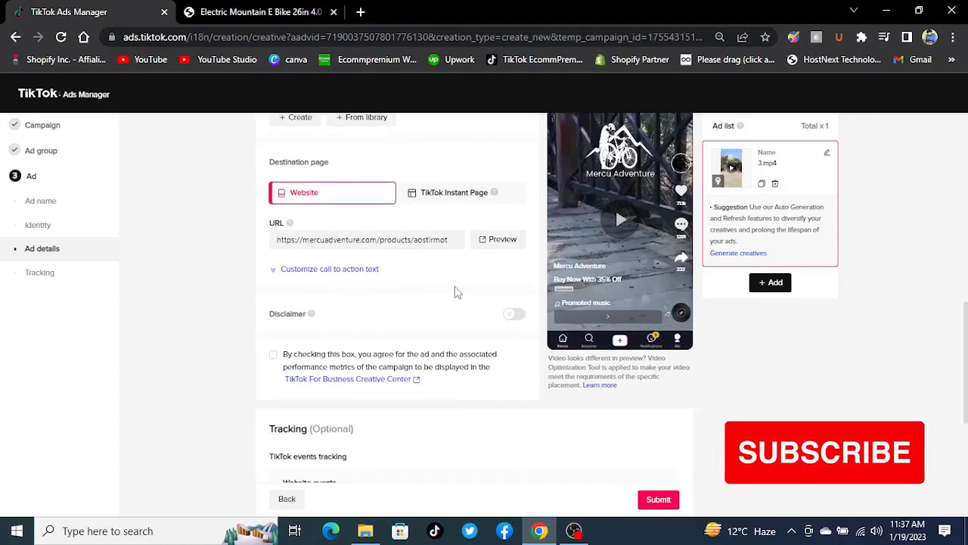
left_click(348, 272)
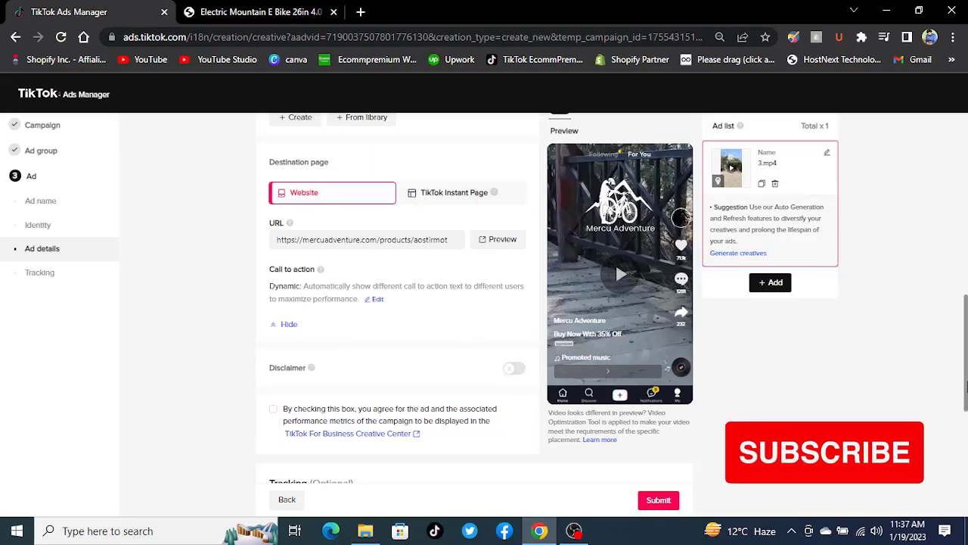
scroll(966, 381, "down", 2)
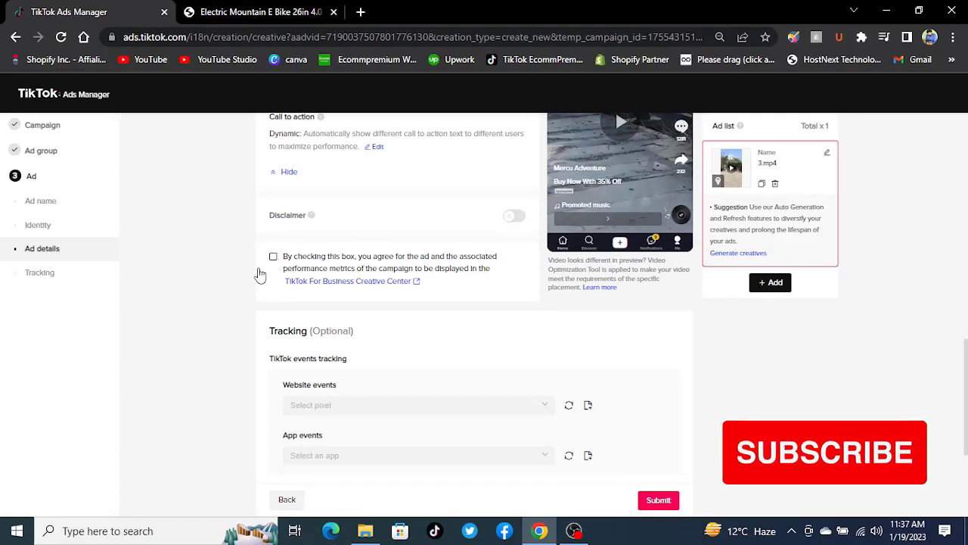
scroll(305, 250, "down", 1)
left_click(274, 243)
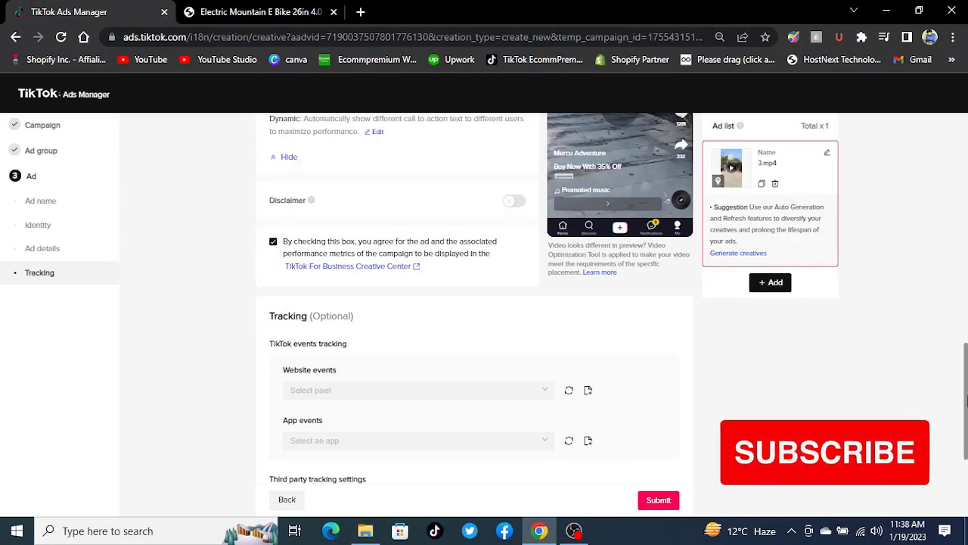
View the website event pixels, open Events Manager from there, skip its introduction, and open the pixel code installation check
scroll(966, 403, "down", 2)
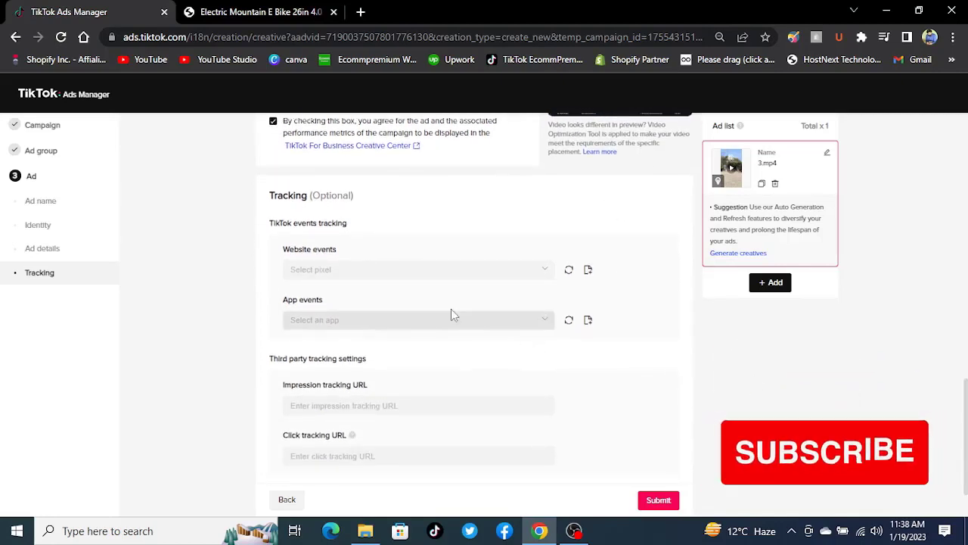
left_click(425, 272)
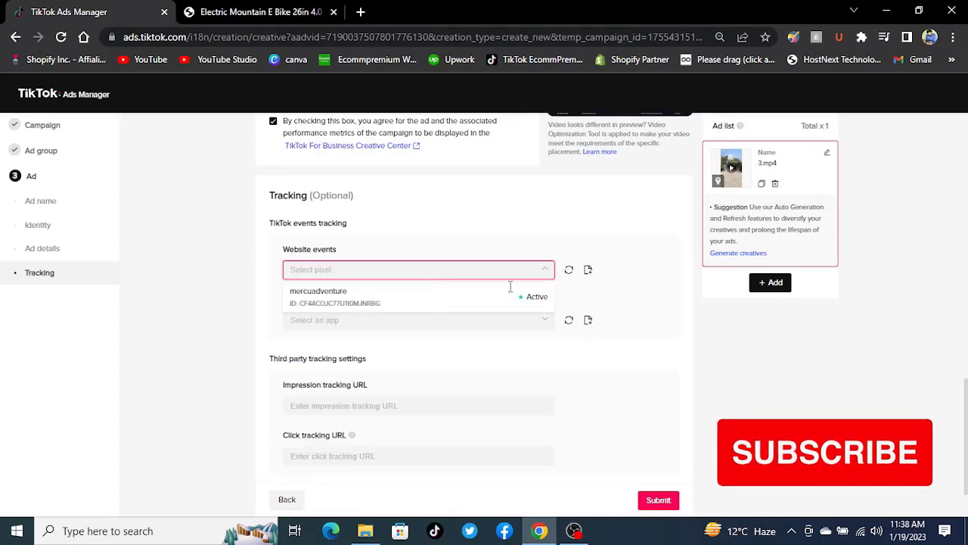
left_click(589, 270)
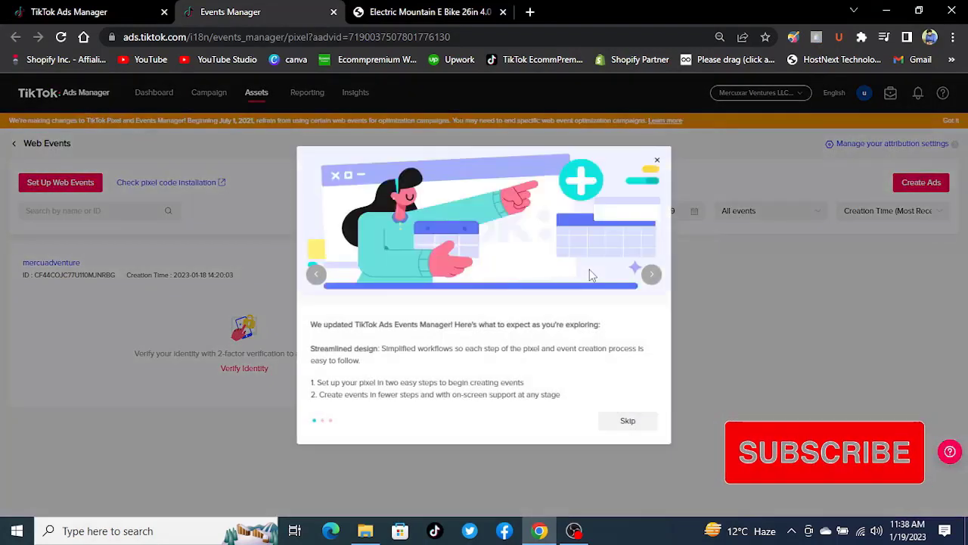
left_click(627, 422)
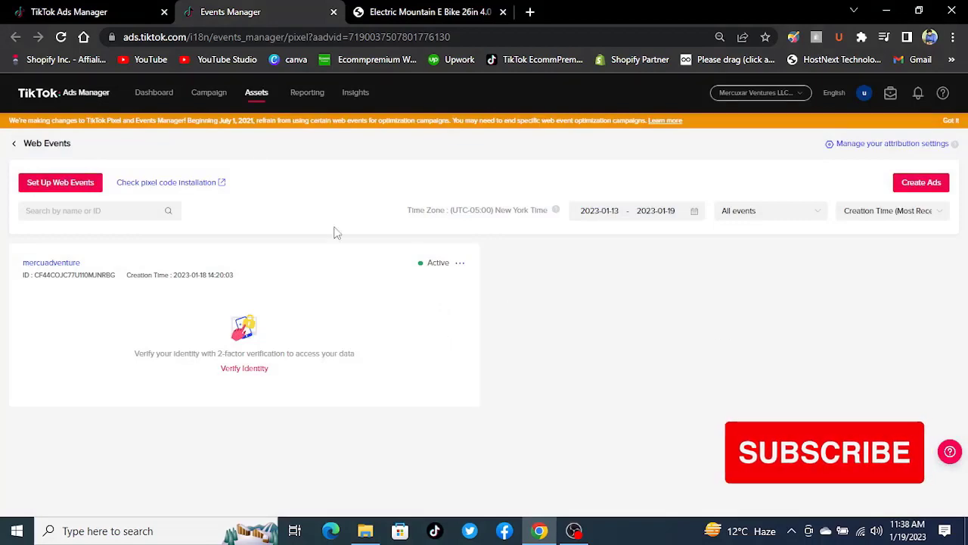
left_click(170, 183)
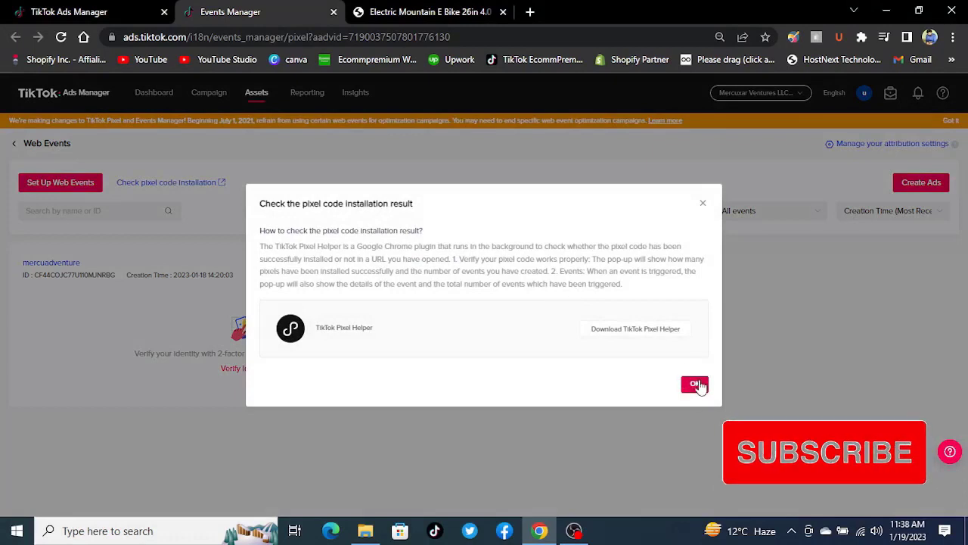
Dismiss the pixel installation check, return to the ad setup and select the mercuadventure pixel for website events tracking
left_click(695, 385)
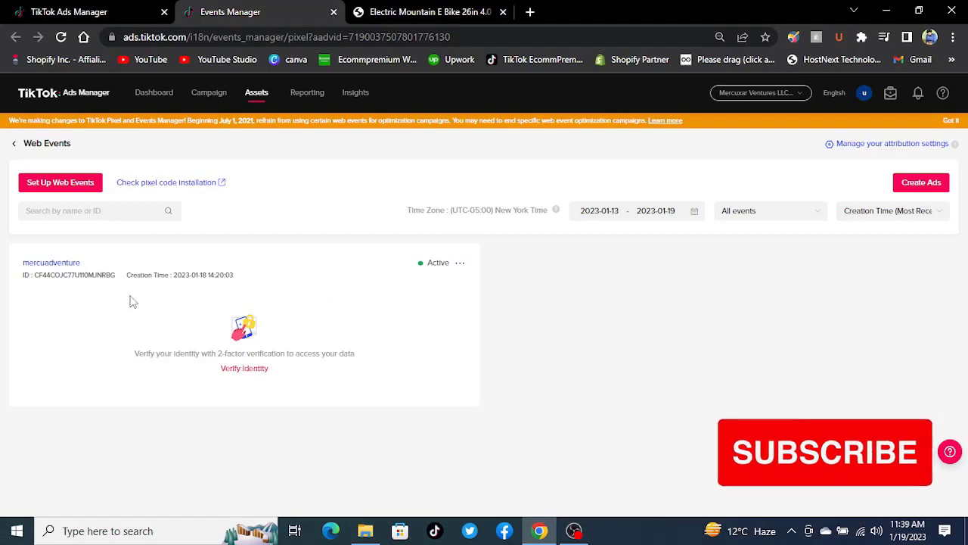
left_click(151, 12)
left_click(428, 297)
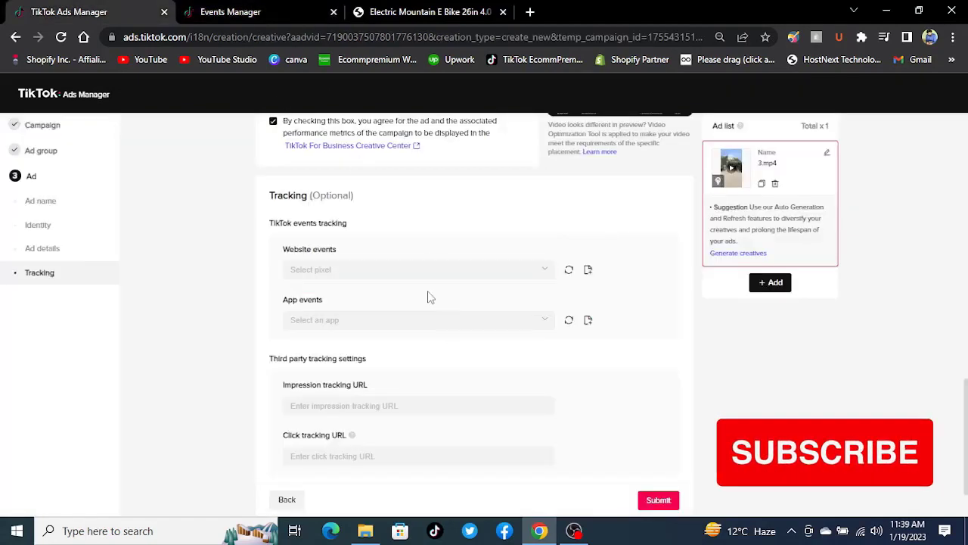
left_click(430, 269)
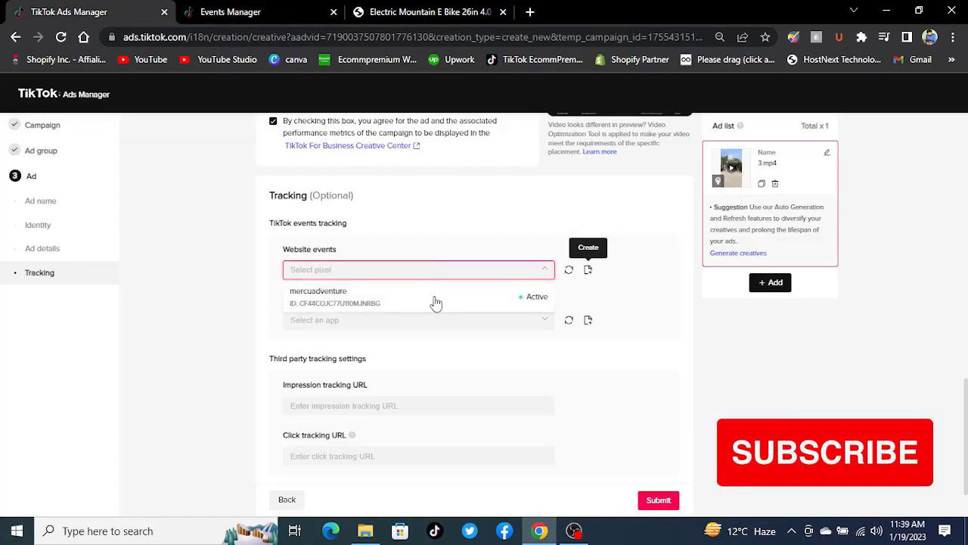
left_click(436, 302)
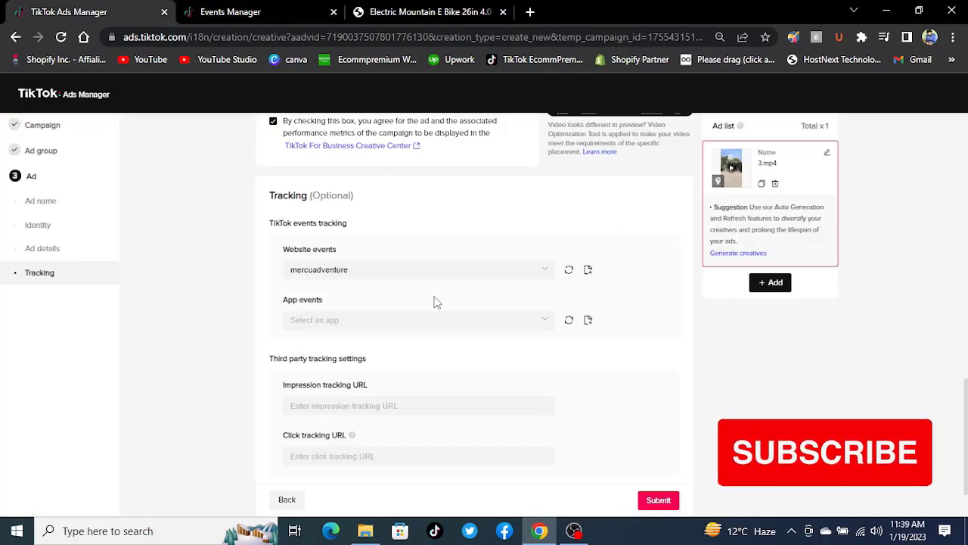
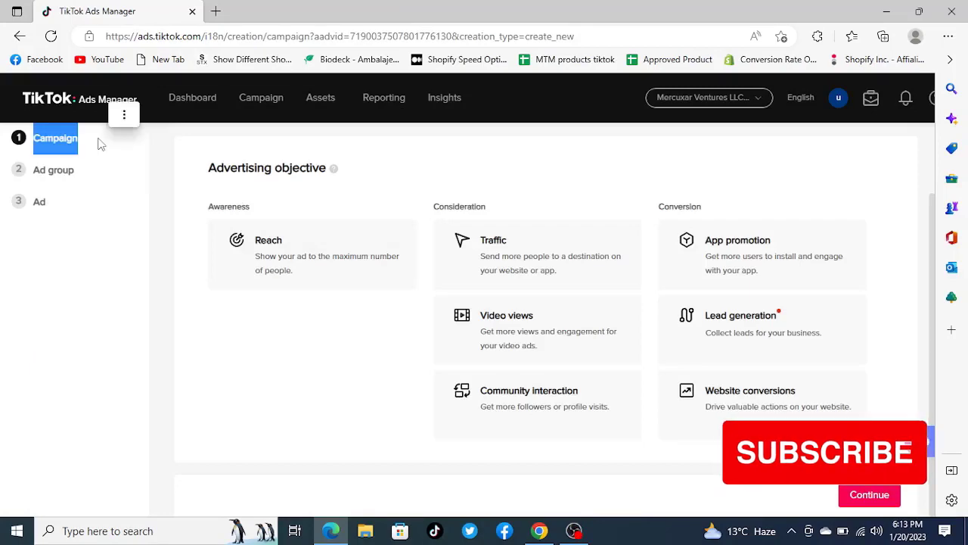
left_click(112, 151)
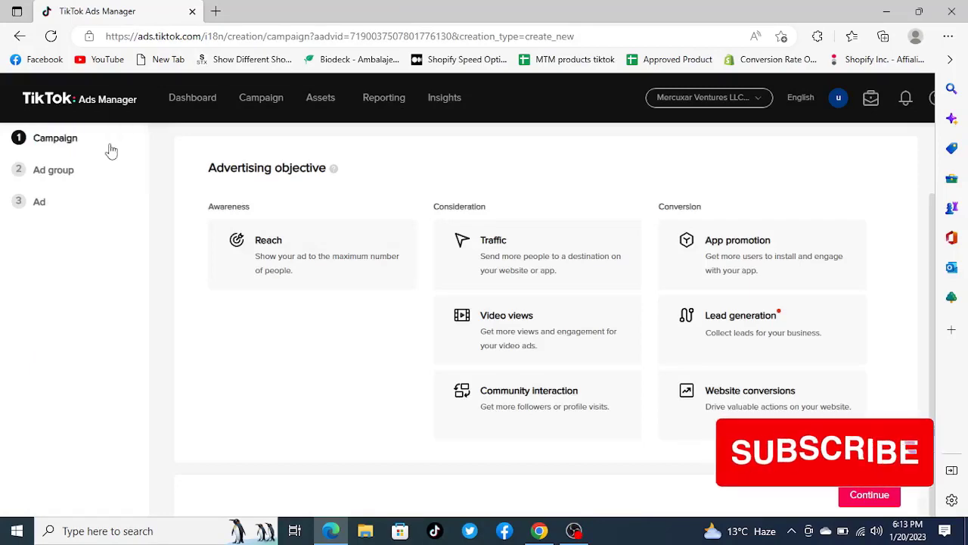
left_click(752, 404)
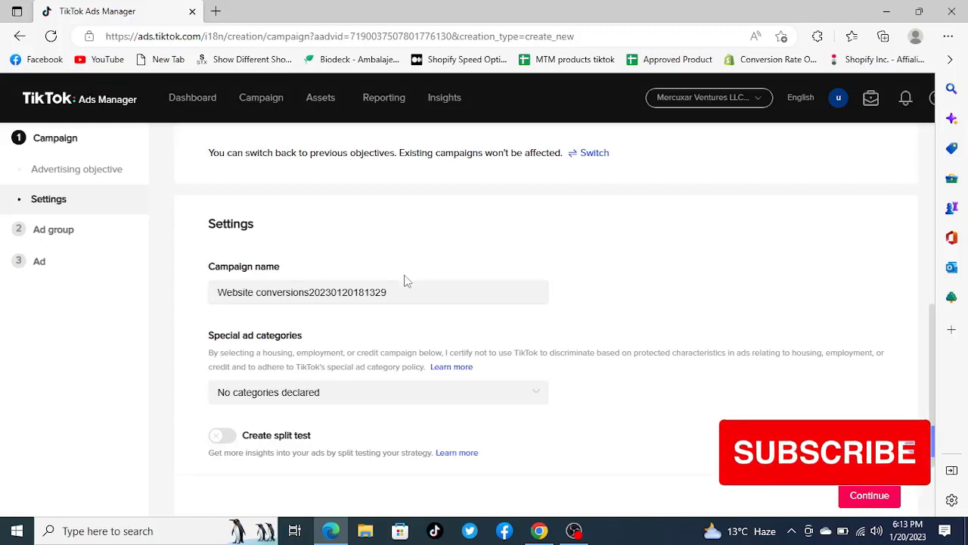
left_click_drag(402, 294, 209, 300)
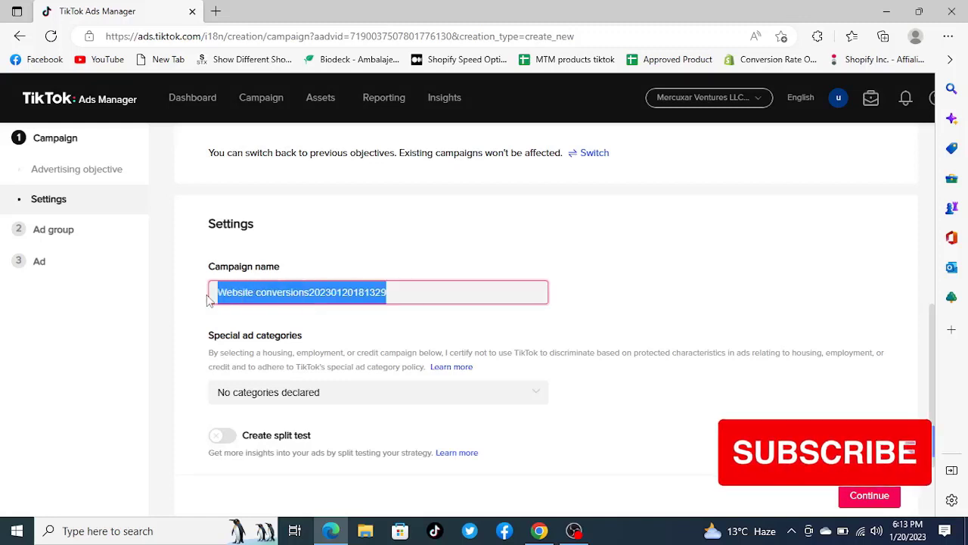
type("AB Test 2nd")
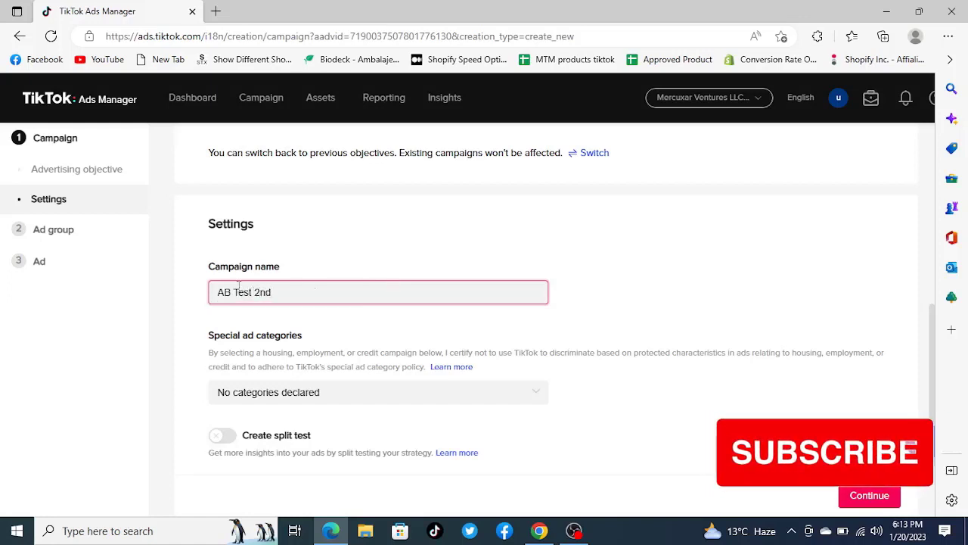
left_click_drag(935, 350, 934, 372)
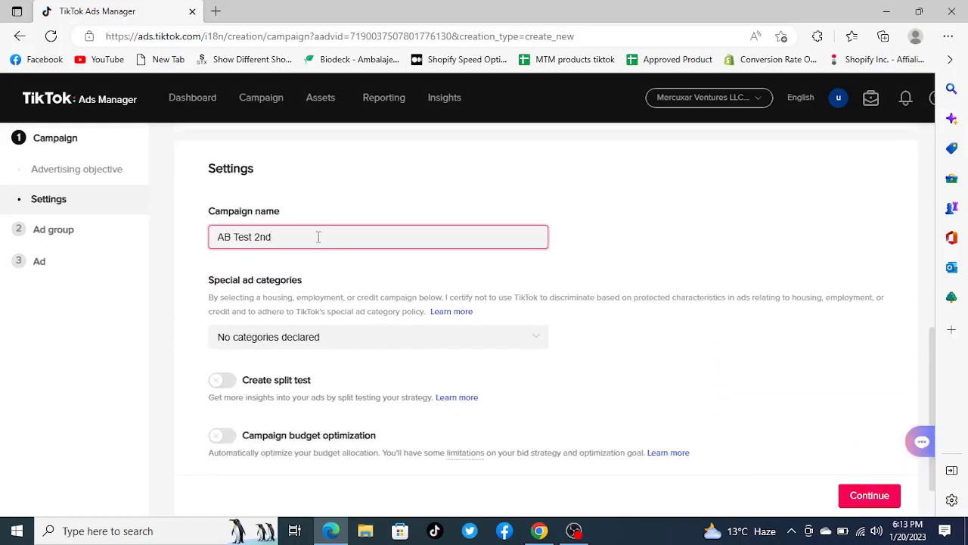
Leave the campaign draft unsaved and start a new ad group in the existing Website conversions AB/TEST campaign
left_click(262, 97)
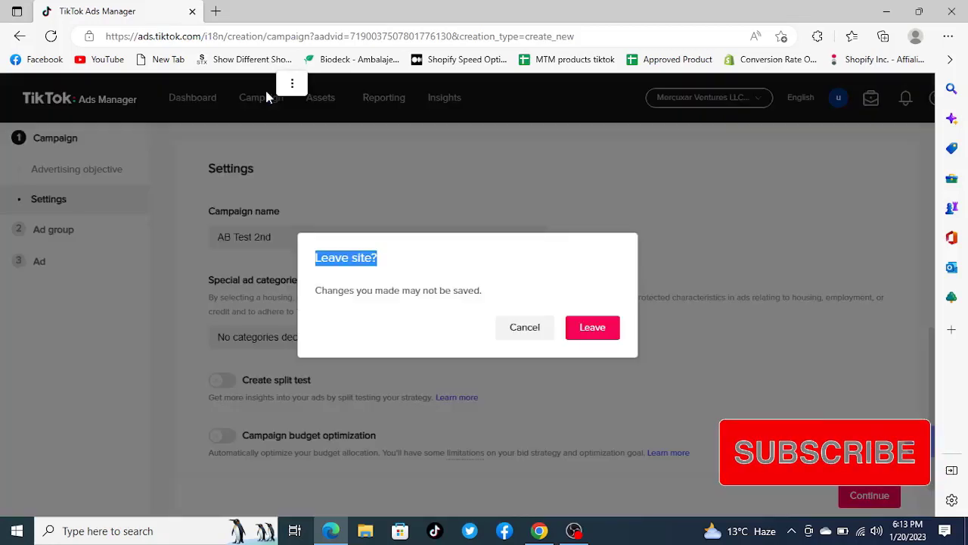
key("Escape")
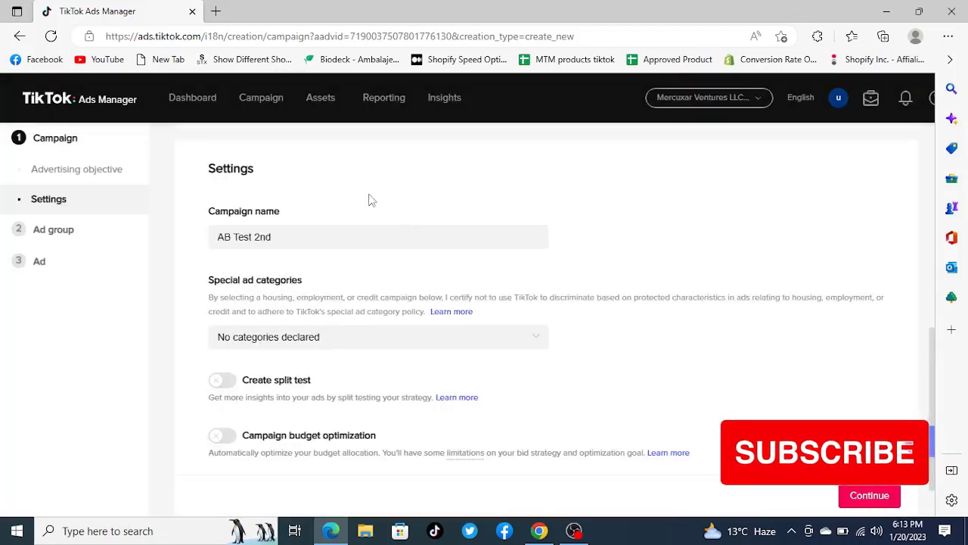
double_click(269, 103)
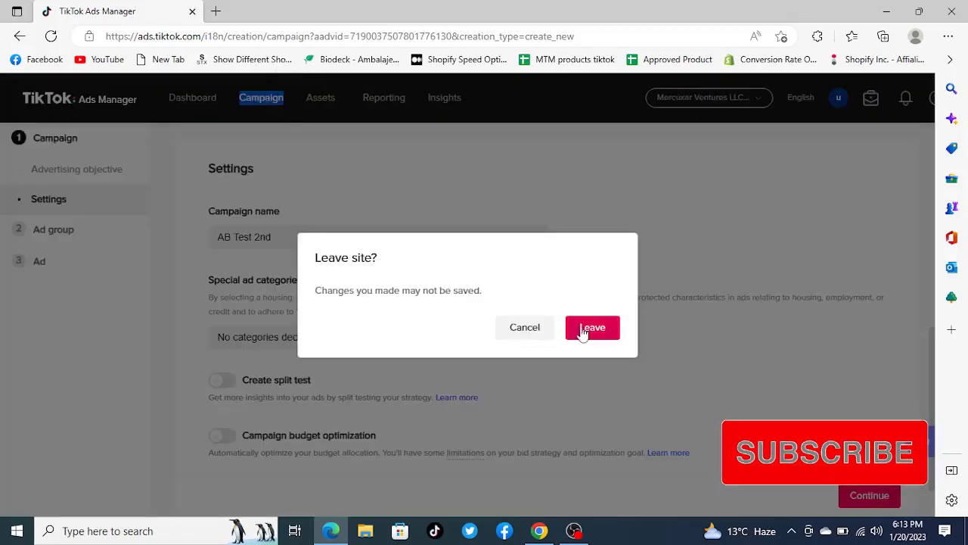
left_click(592, 330)
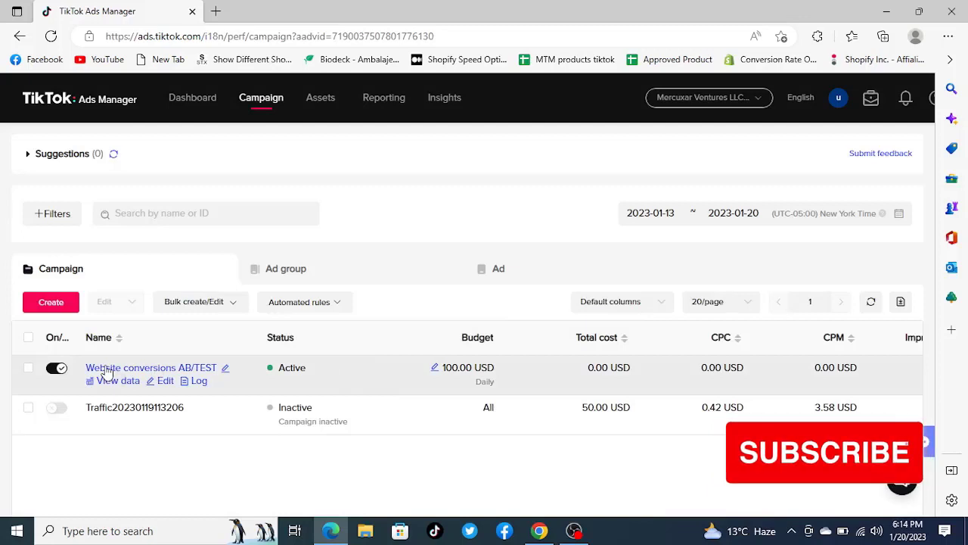
left_click(28, 369)
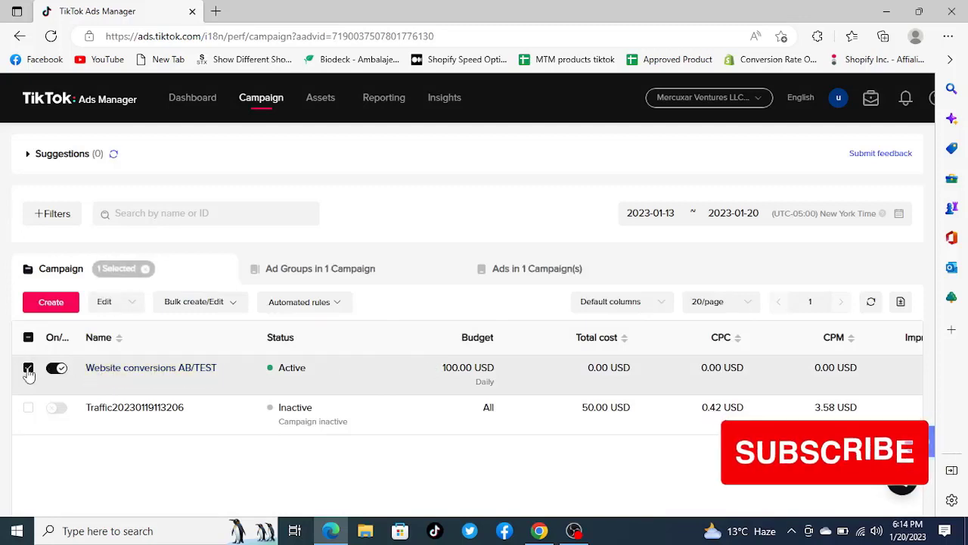
left_click(327, 270)
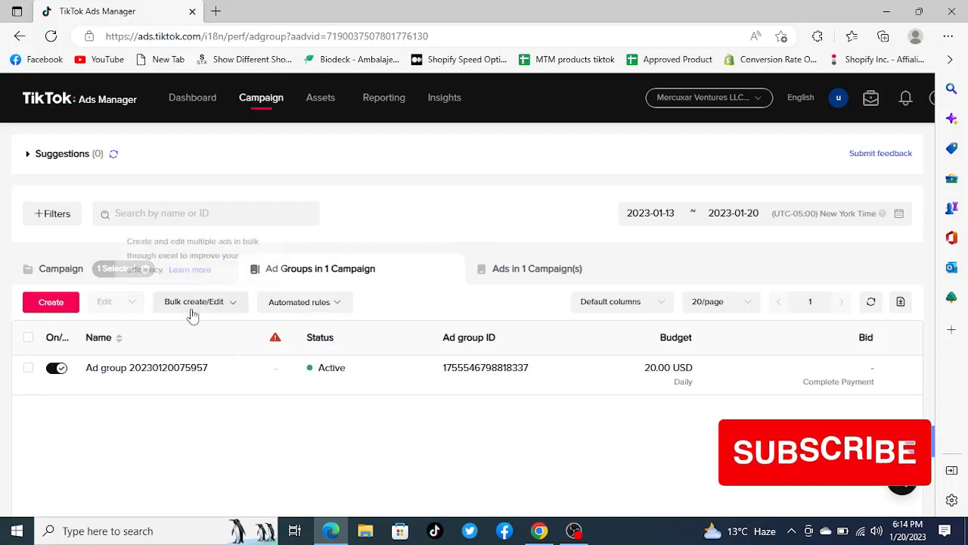
left_click(51, 302)
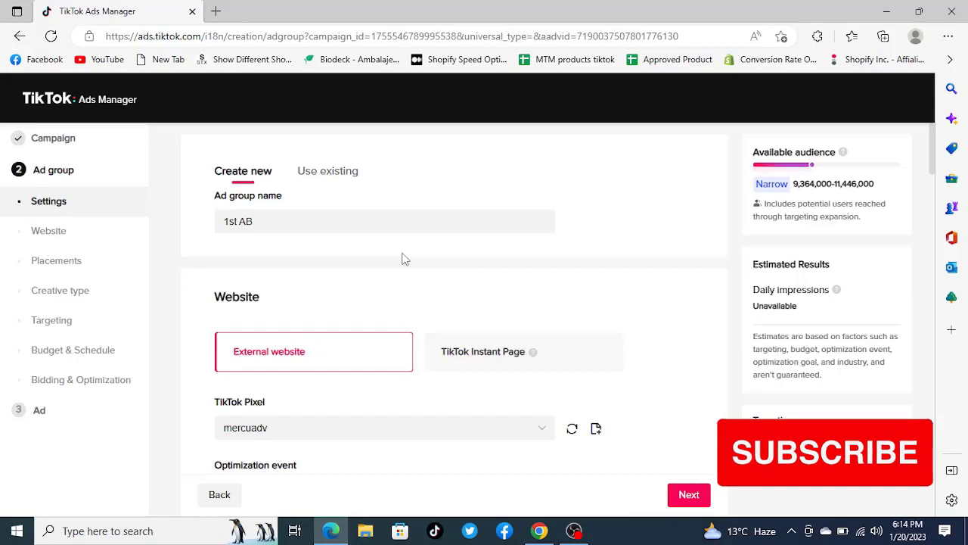
left_click(336, 181)
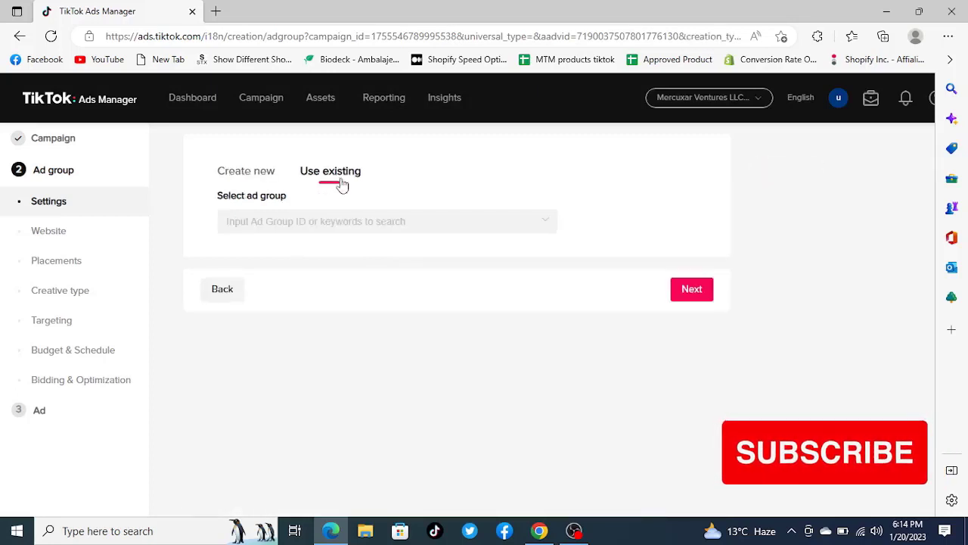
left_click(351, 220)
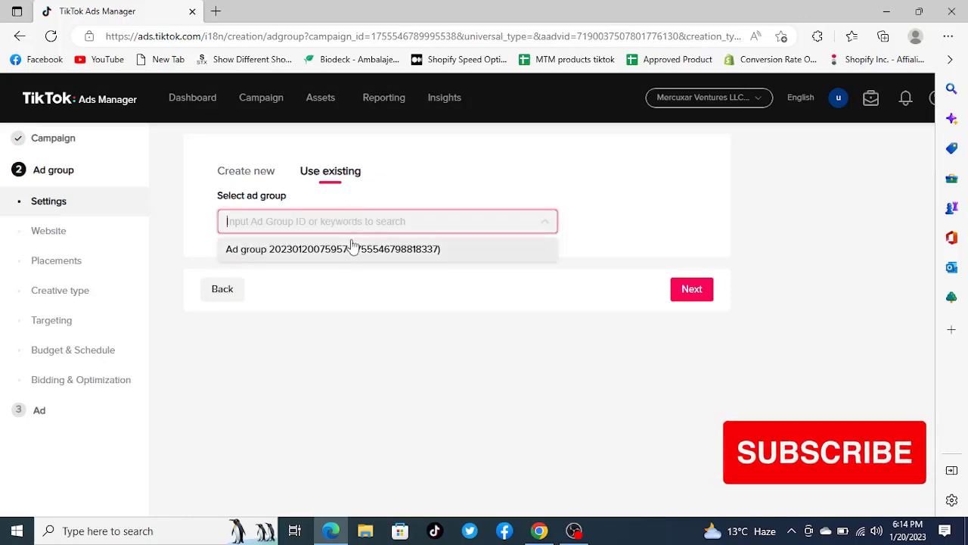
left_click(353, 248)
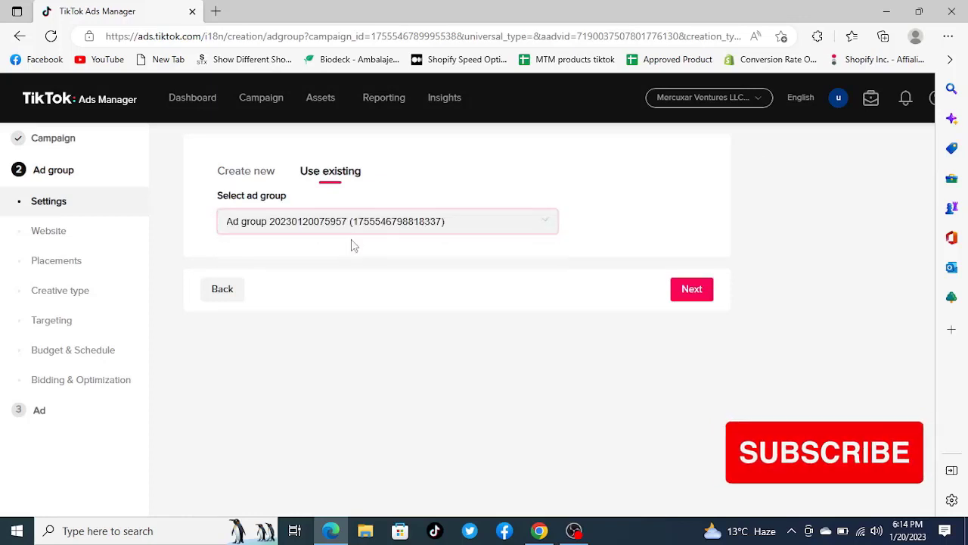
left_click(694, 301)
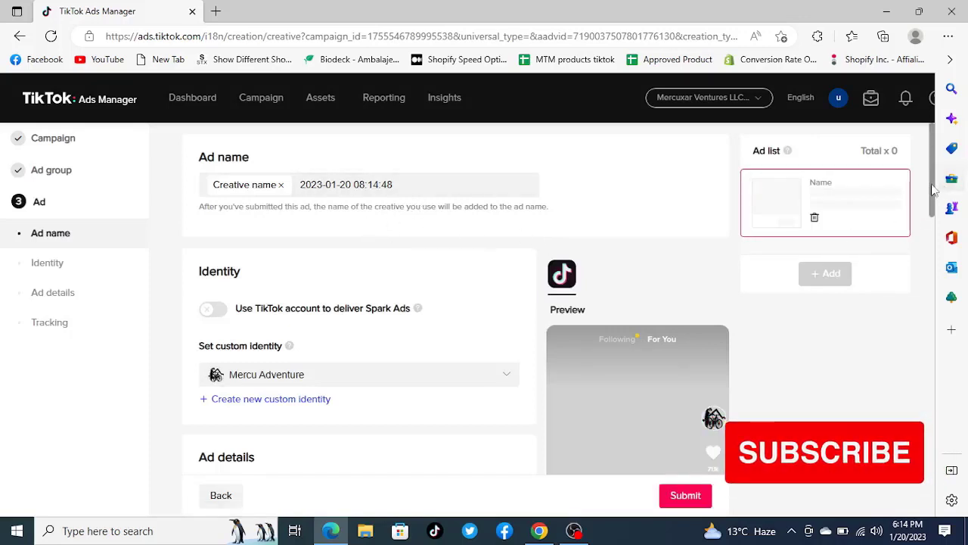
left_click_drag(932, 184, 962, 155)
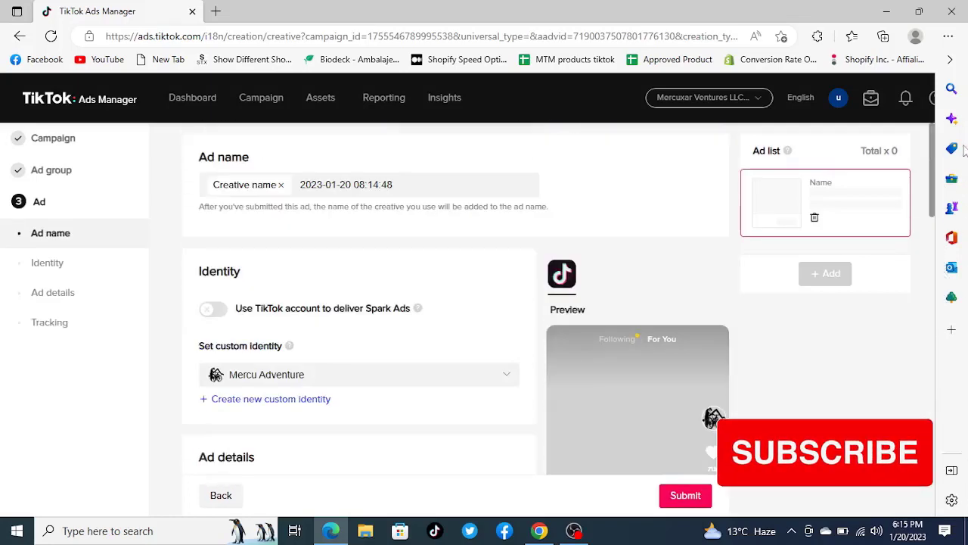
left_click(87, 173)
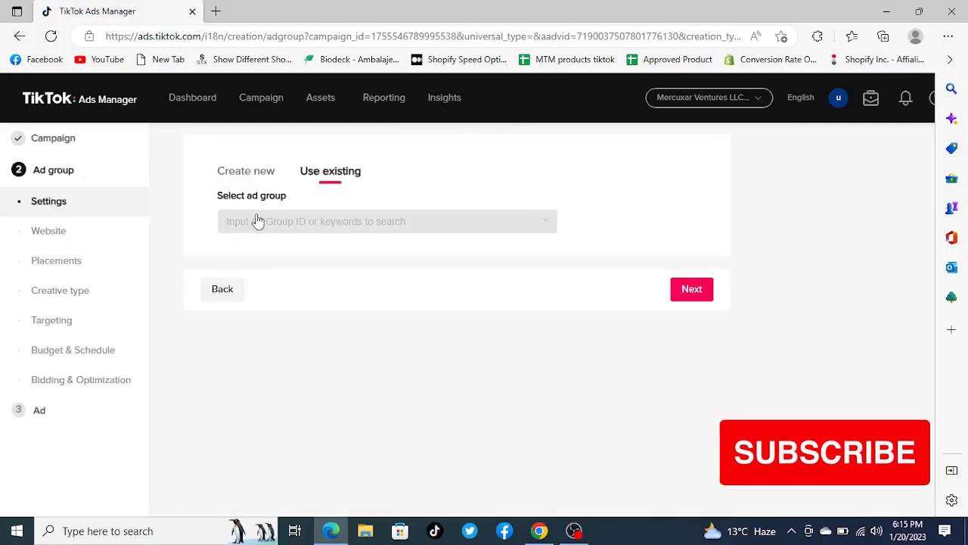
Choose to create a new ad group and name it ABtest2nd
left_click(263, 175)
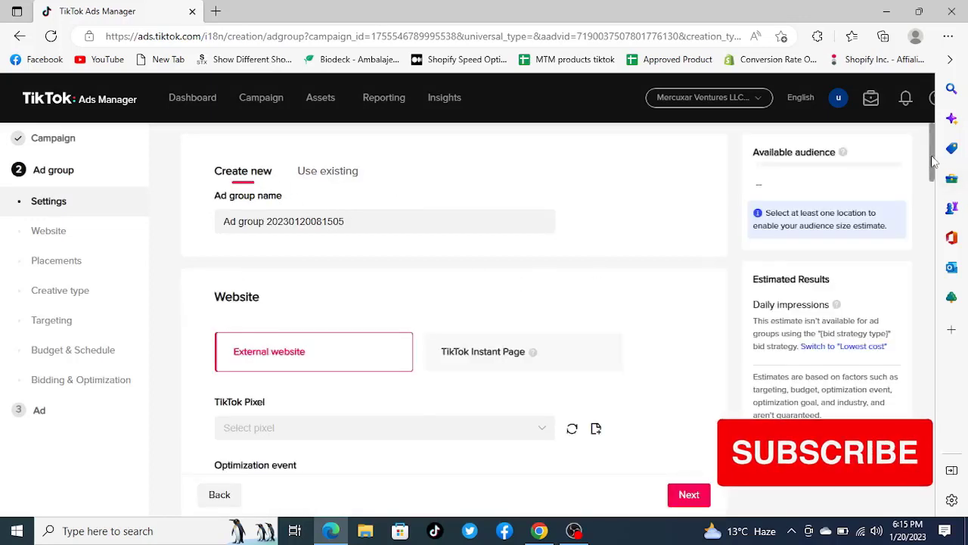
scroll(935, 162, "down", 1)
left_click_drag(383, 194, 217, 198)
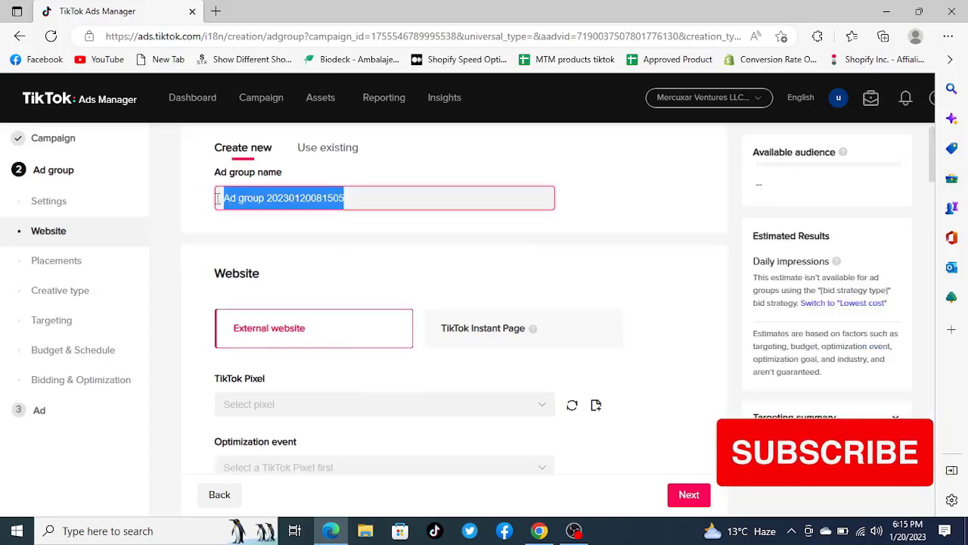
type("AB")
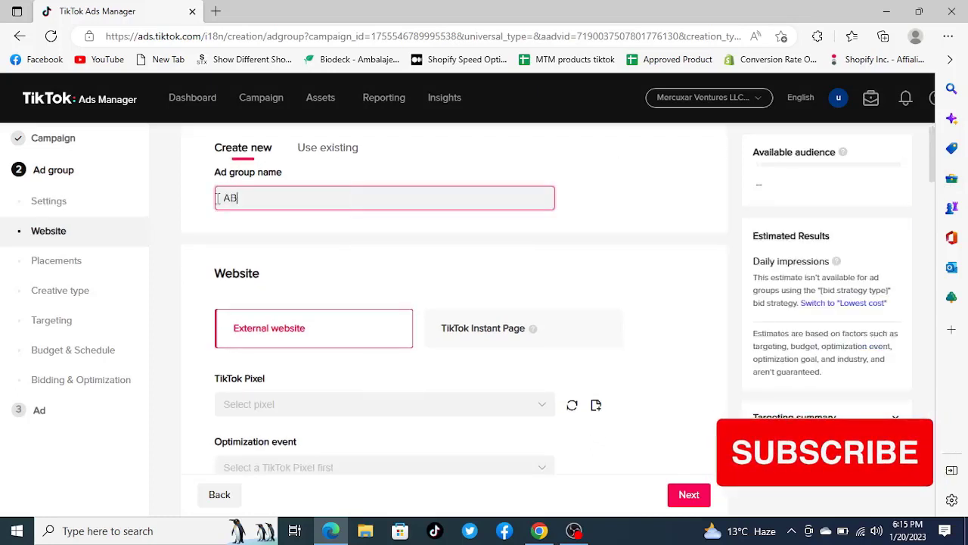
type("test2nd")
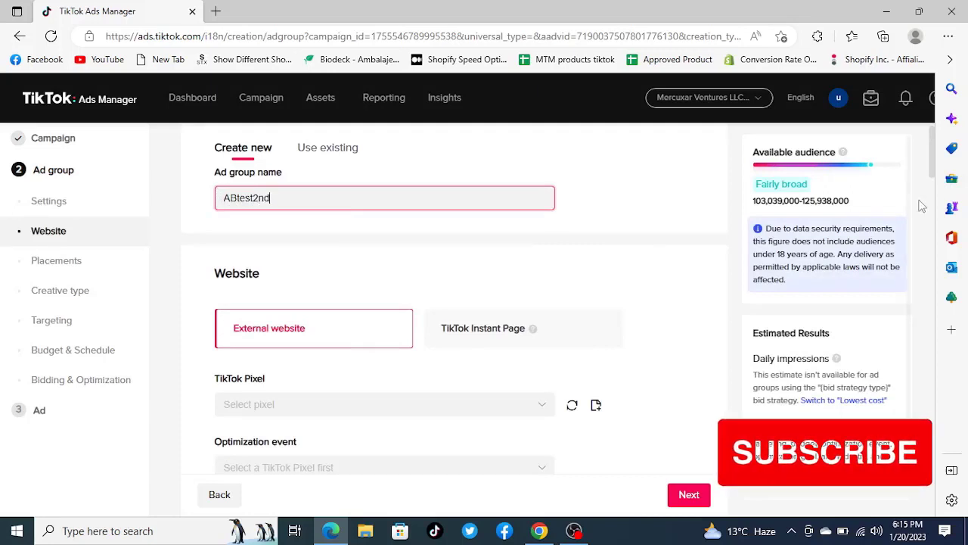
Select mercuadv as the ad group's TikTok pixel and Complete Payment as its optimization event
scroll(918, 183, "down", 1)
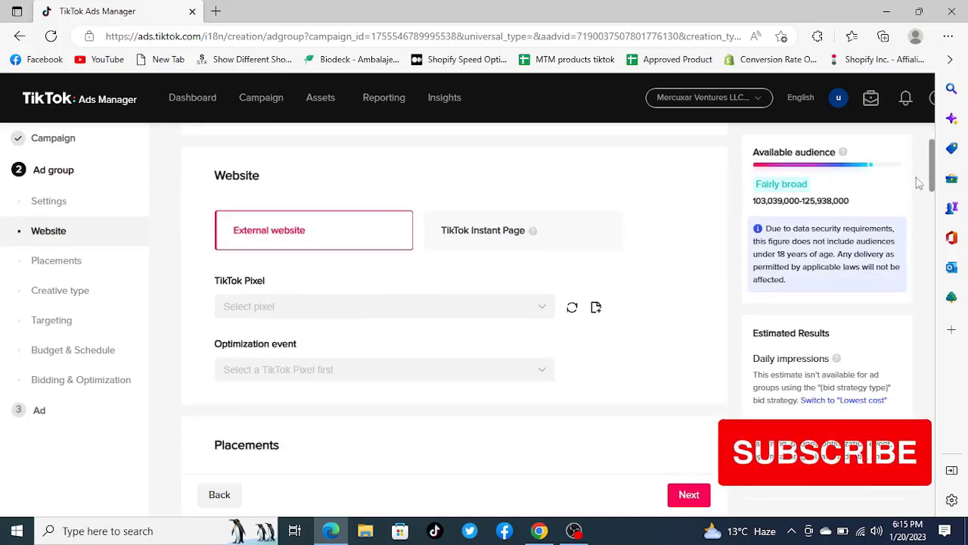
left_click(409, 299)
left_click(347, 345)
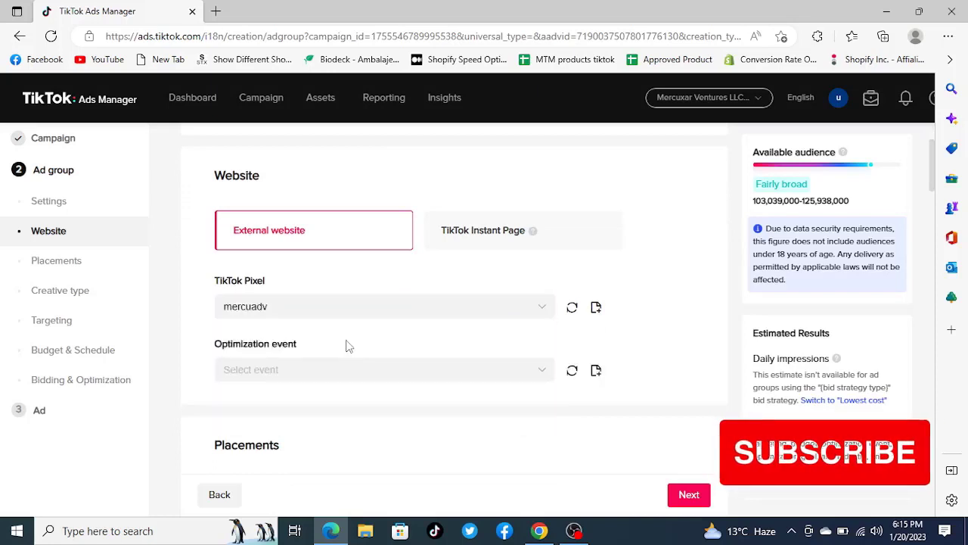
left_click(351, 360)
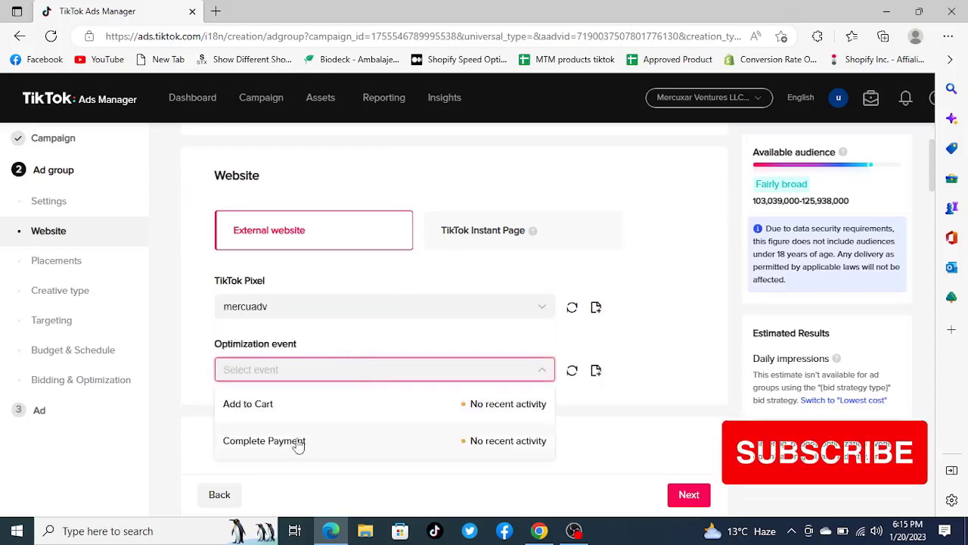
left_click(296, 443)
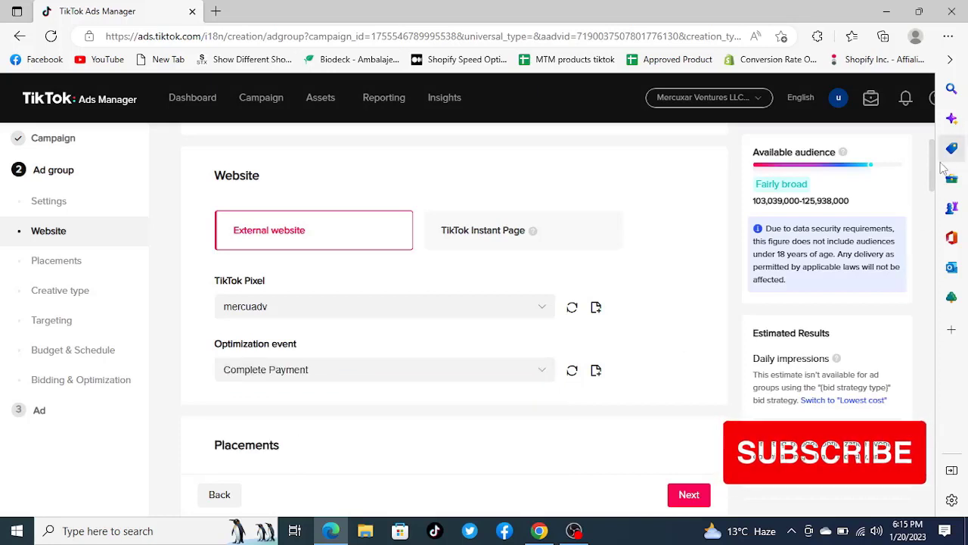
Switch the ad group to manually selected placements and exclude Pangle, leaving only TikTok
left_click_drag(934, 165, 934, 209)
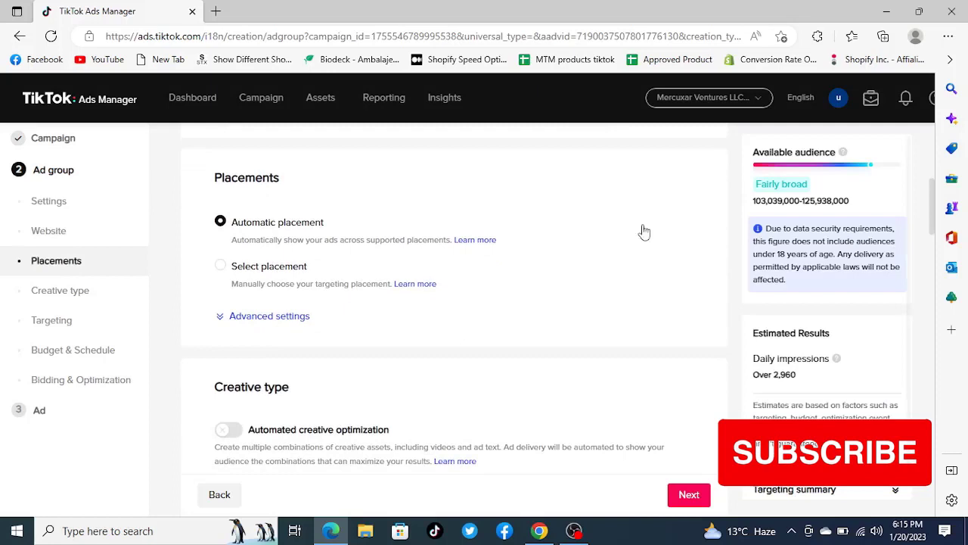
left_click(283, 274)
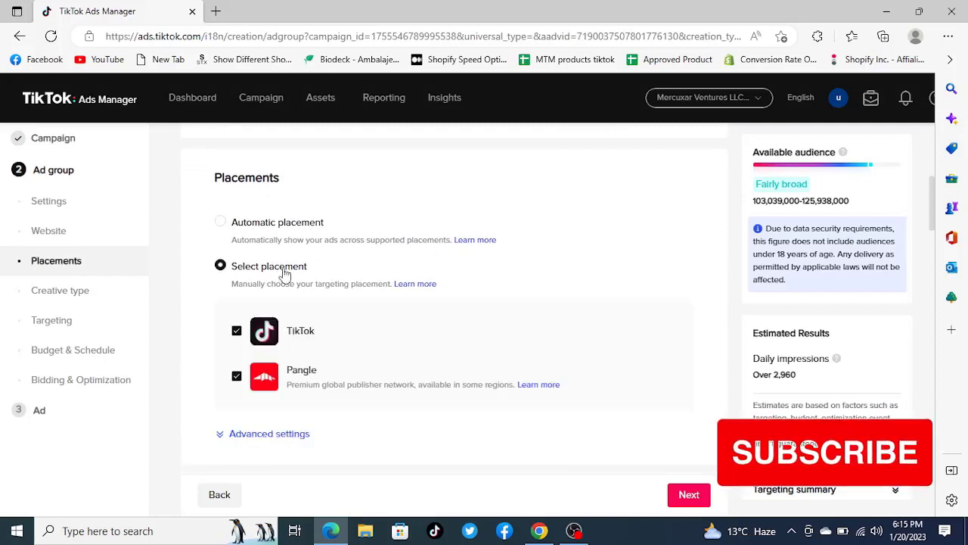
left_click(236, 378)
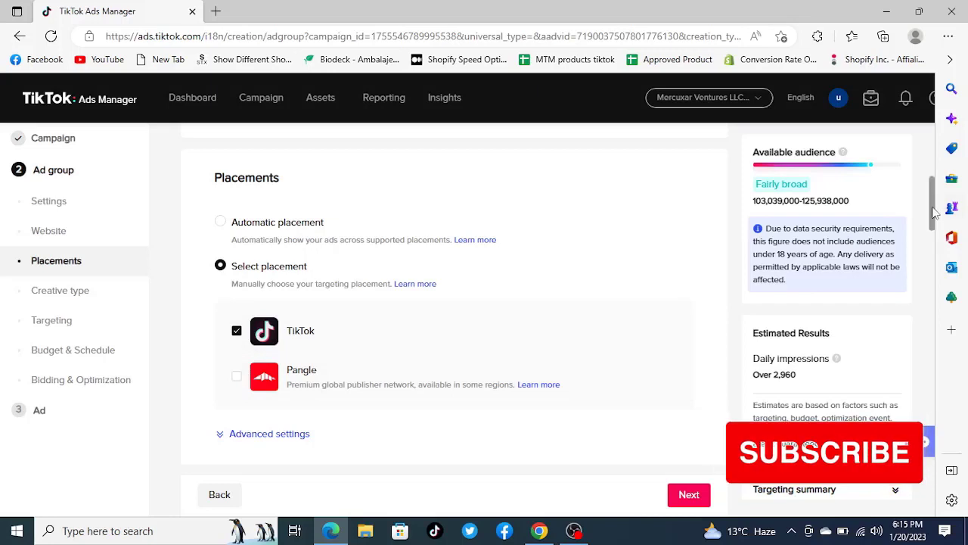
scroll(923, 212, "down", 2)
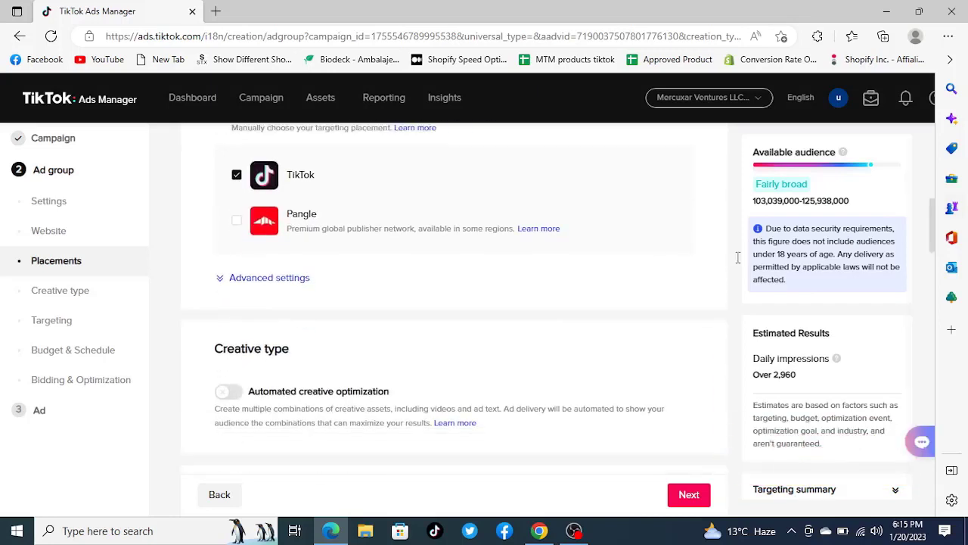
Turn off video download in the ad group's advanced placement settings
triple_click(244, 279)
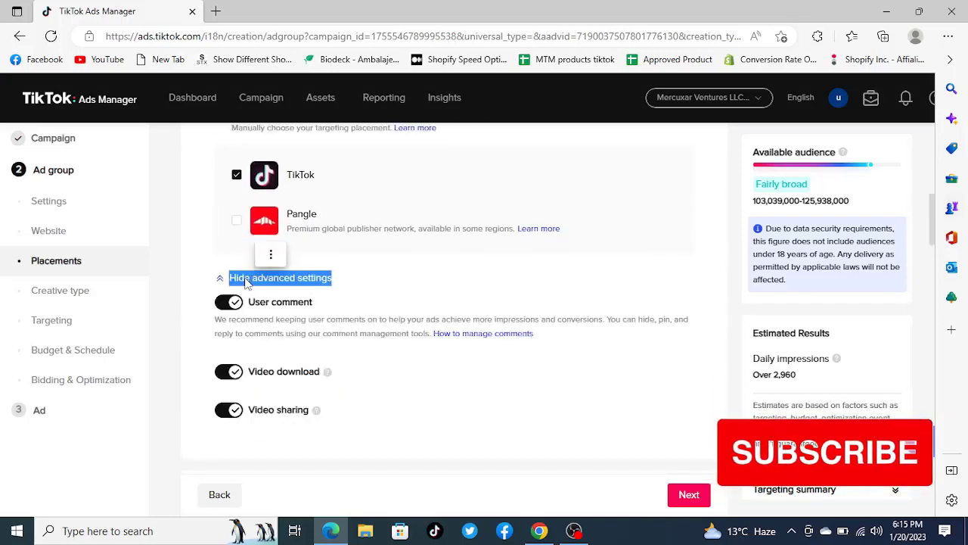
left_click(228, 373)
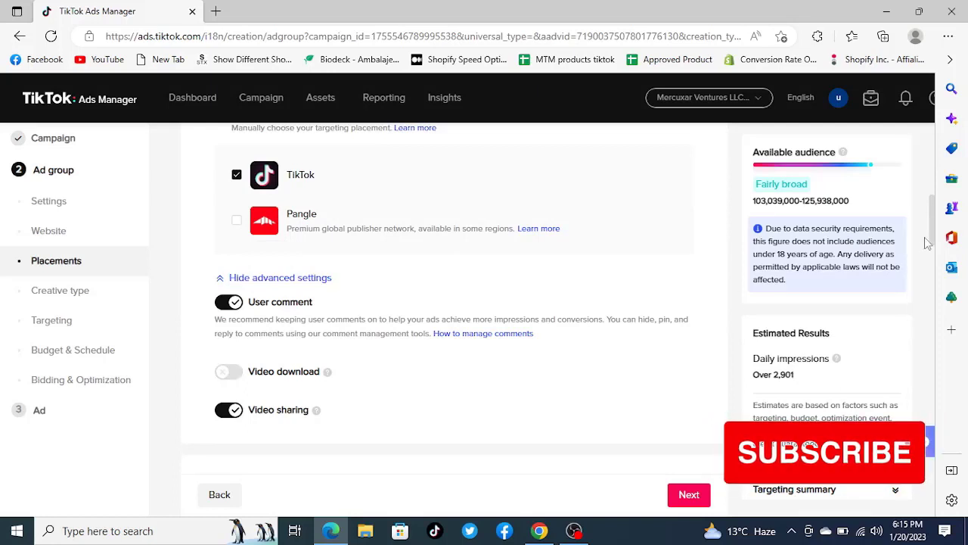
Limit the ad group's audience language targeting to English
left_click_drag(932, 237, 943, 294)
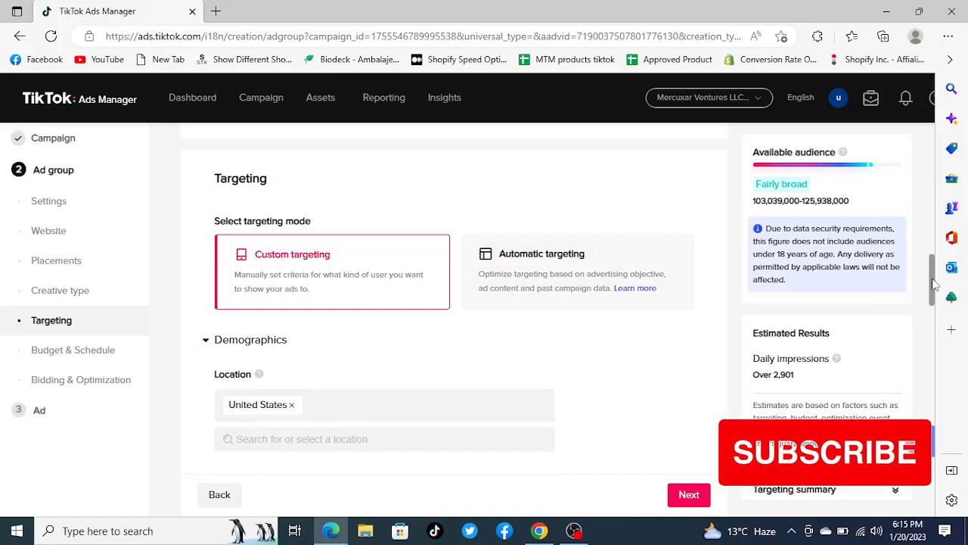
left_click_drag(935, 284, 934, 316)
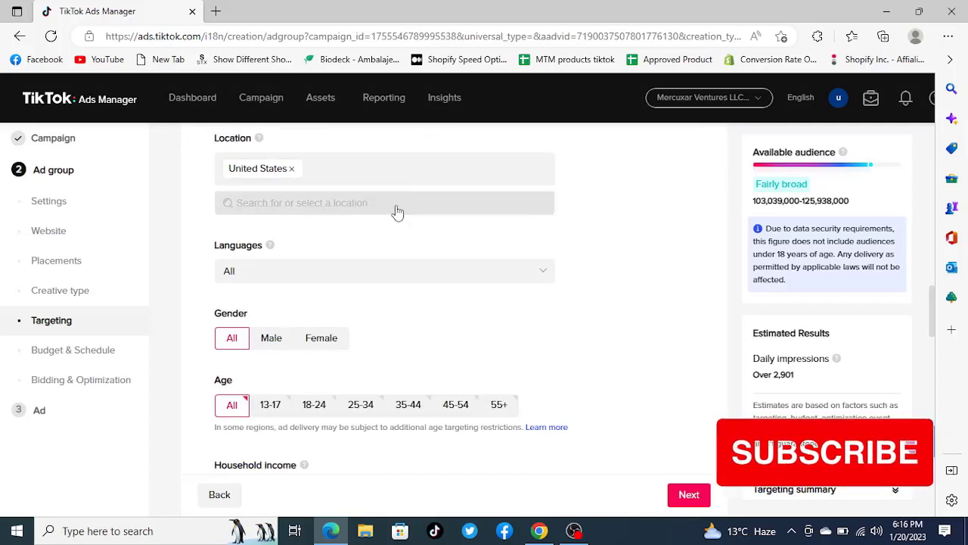
left_click(331, 279)
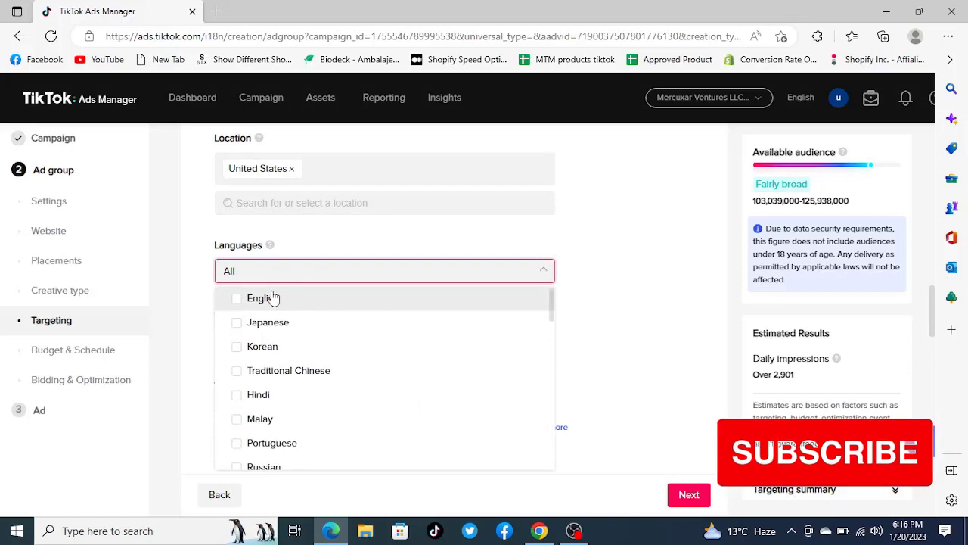
left_click(237, 300)
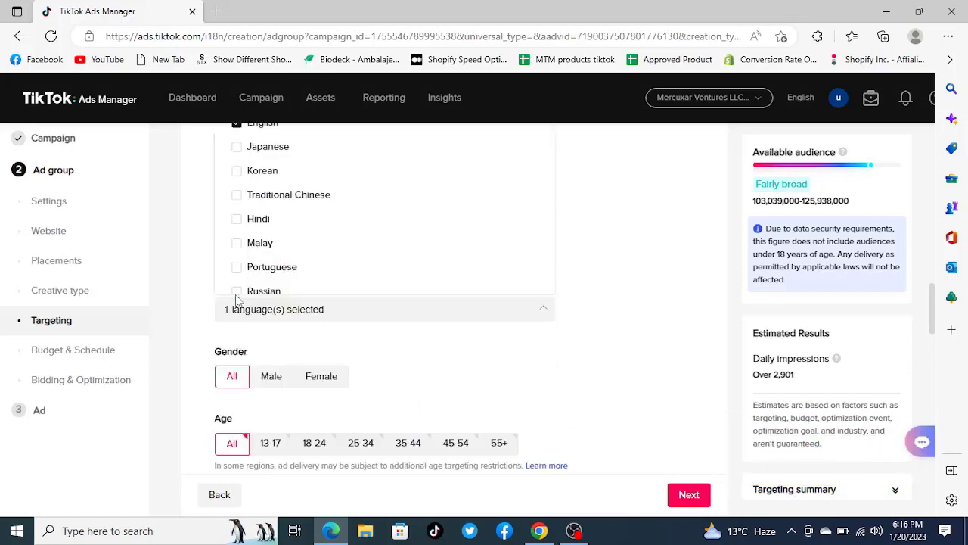
left_click(651, 311)
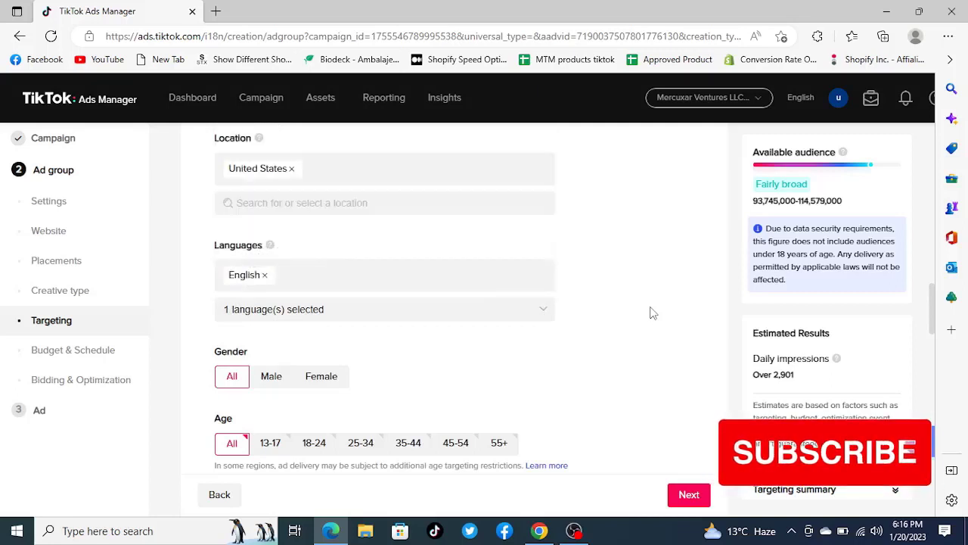
Target male users in the 18-24, 25-34 and 35-44 age groups
left_click(279, 382)
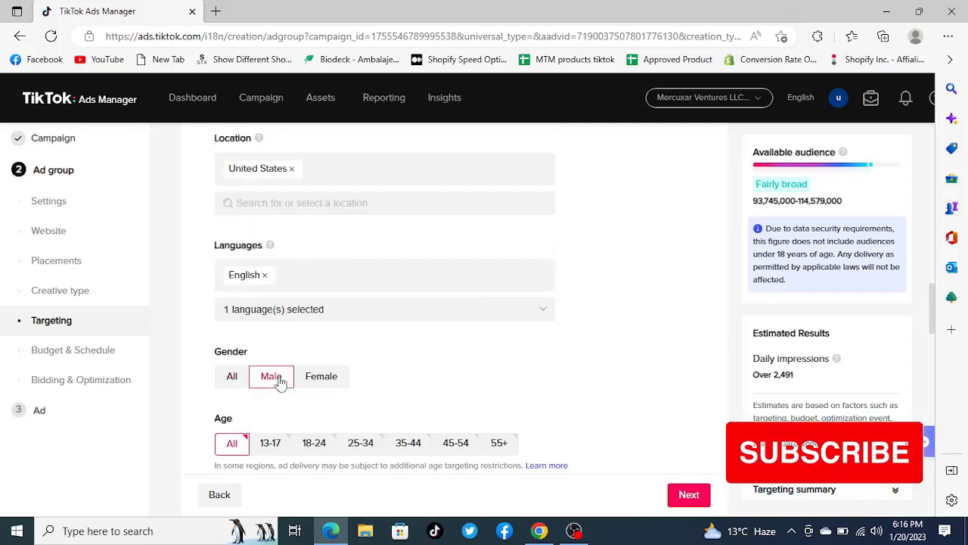
left_click(316, 446)
left_click(367, 450)
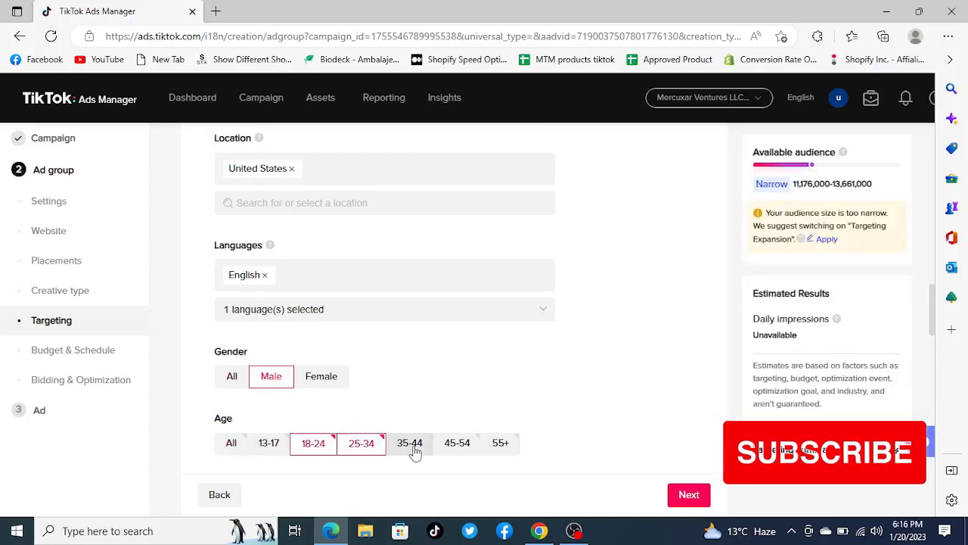
left_click(412, 446)
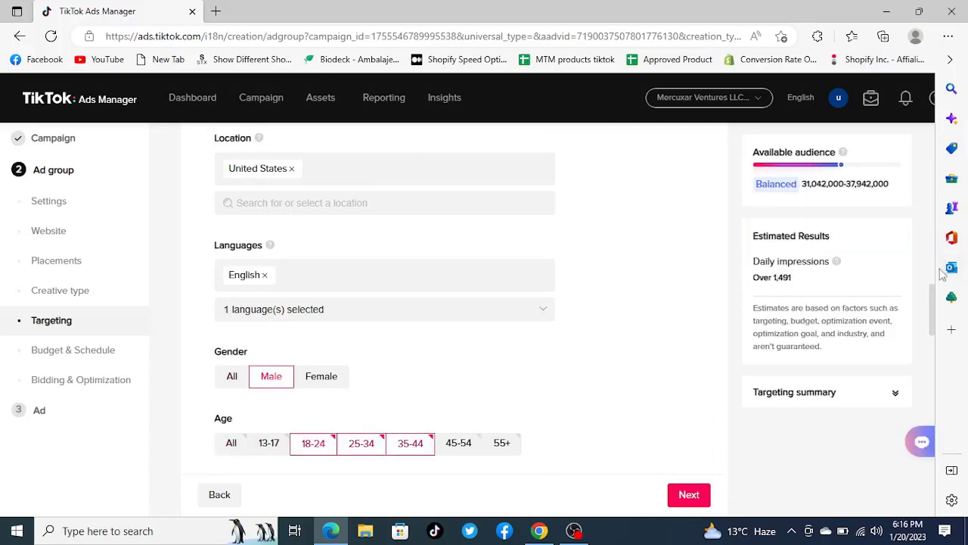
Review the household income tiers and the all, custom and lookalike audiences offered for inclusion
left_click_drag(938, 306, 942, 348)
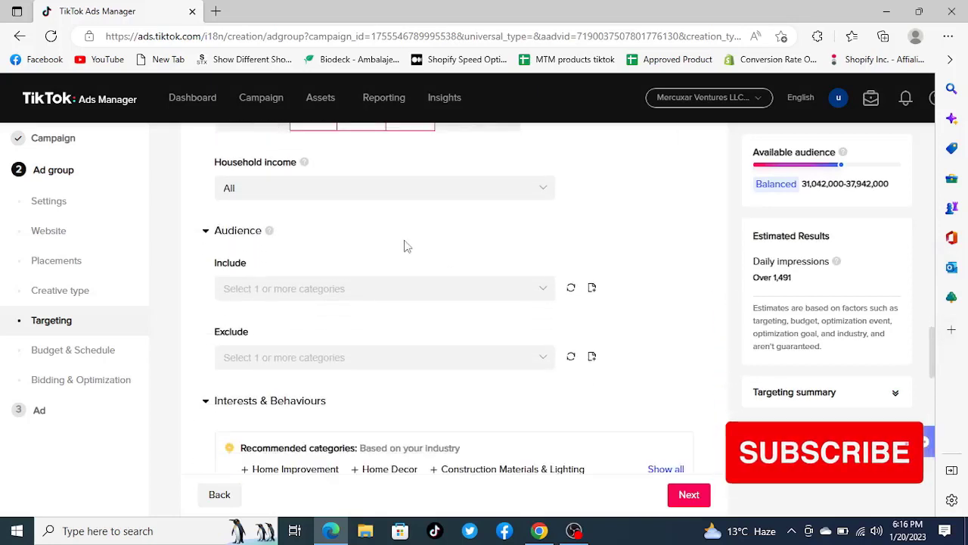
left_click(362, 193)
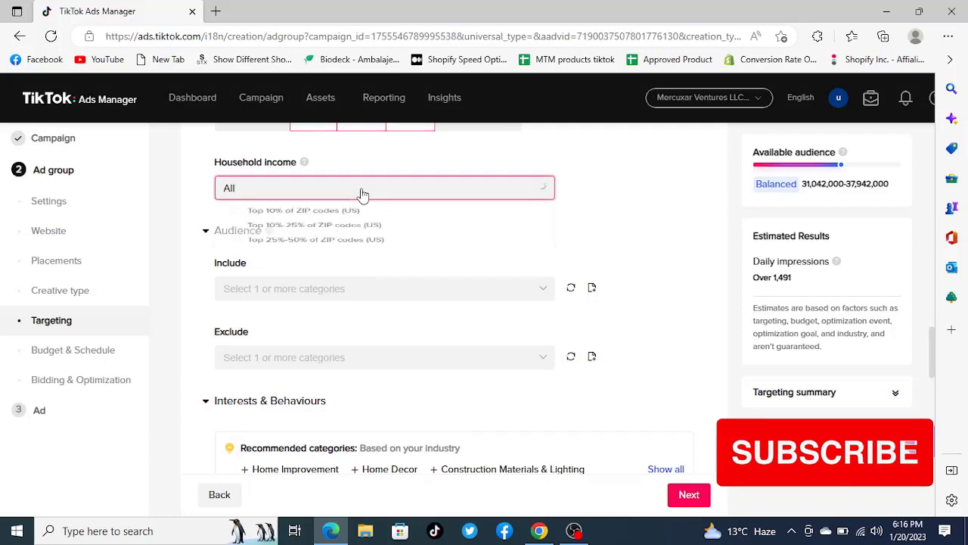
left_click(449, 193)
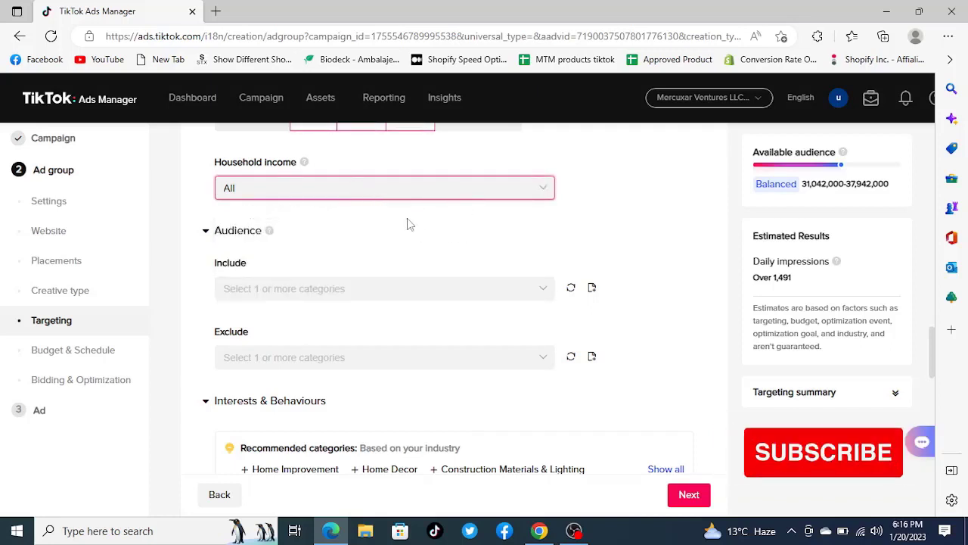
left_click(359, 292)
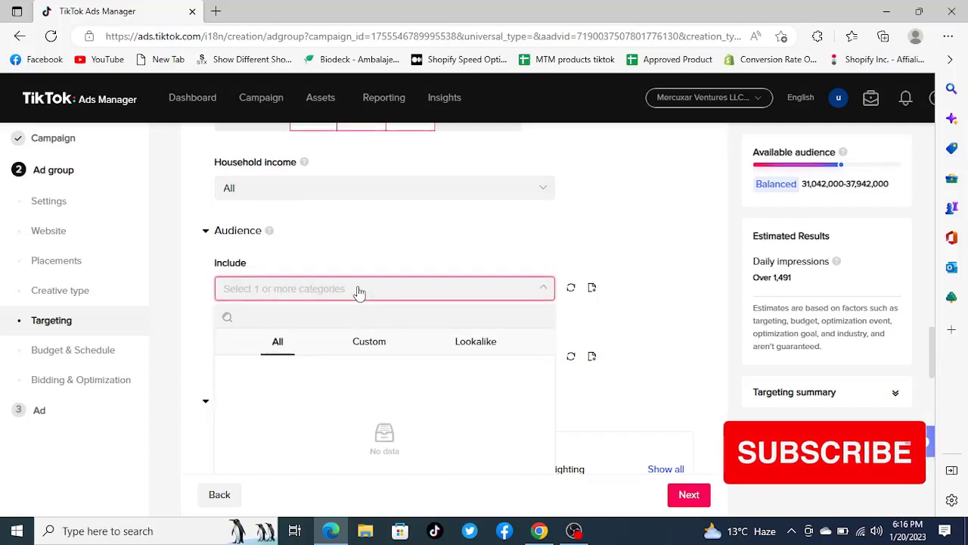
left_click(371, 351)
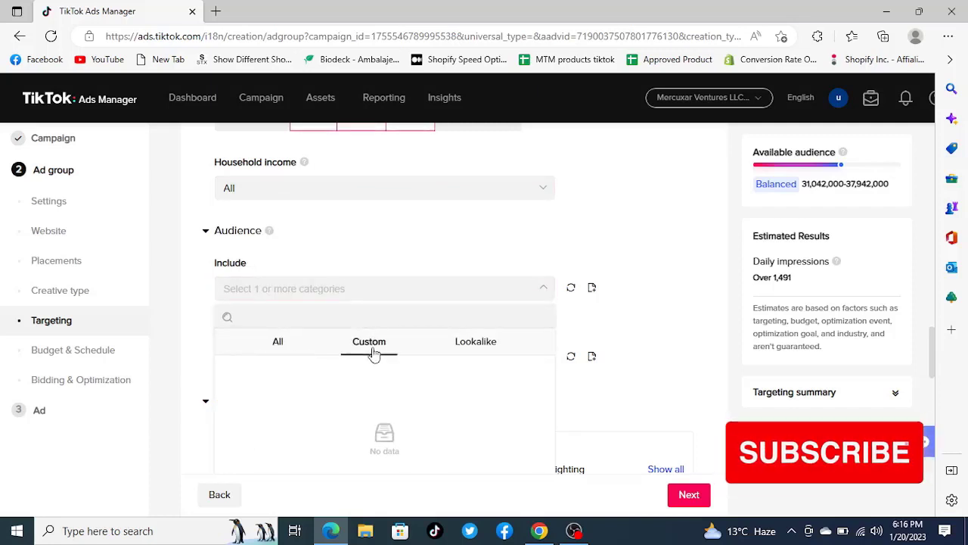
left_click(465, 349)
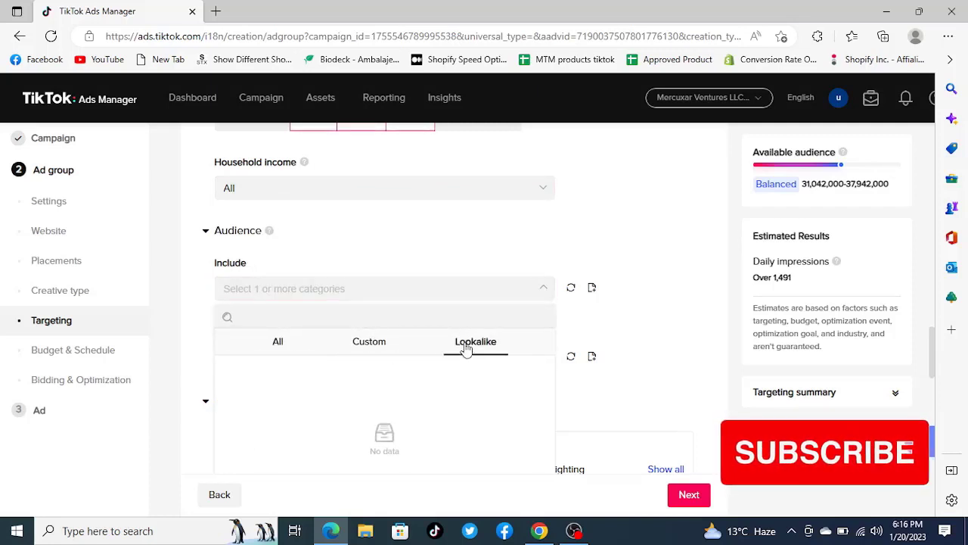
left_click(278, 343)
left_click(371, 245)
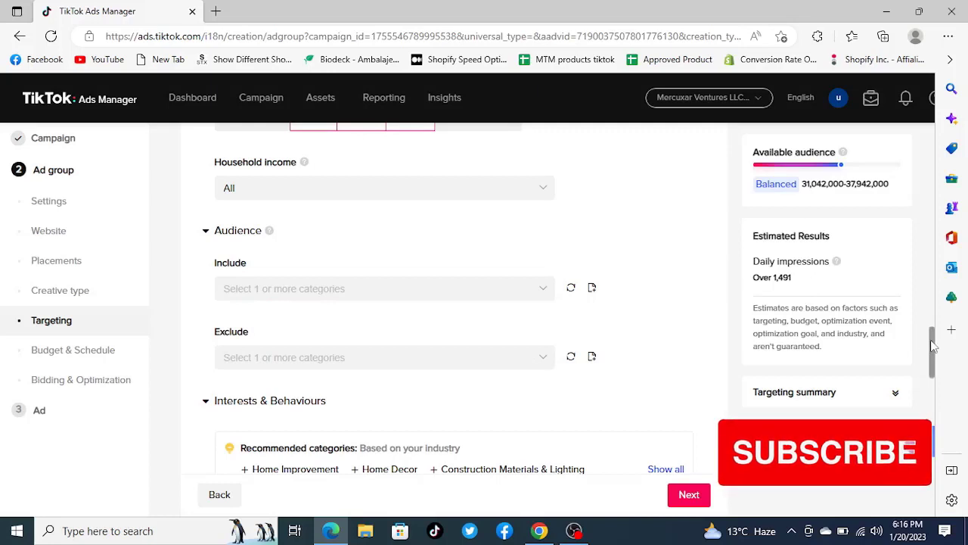
scroll(571, 256, "up", 1)
mouse_move(270, 237)
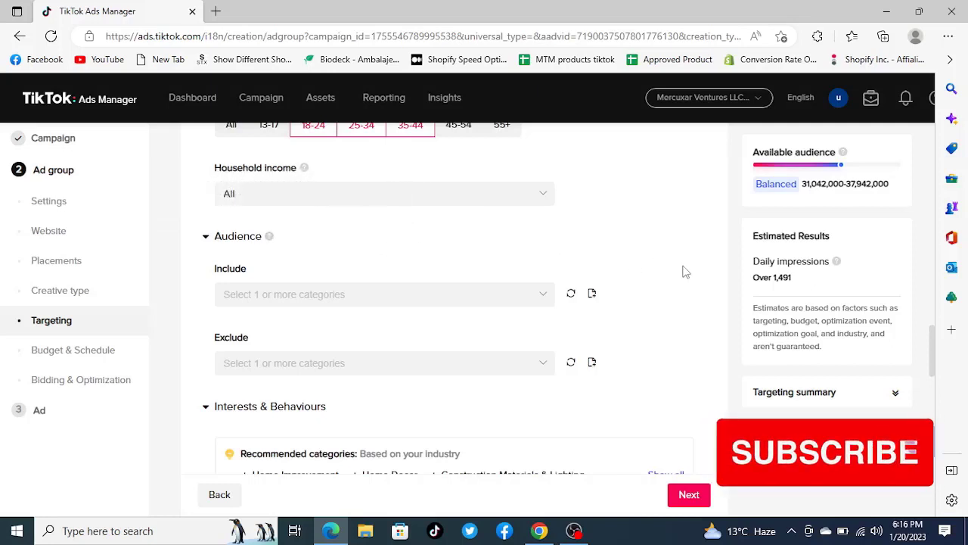
Switch to PiPiADS in Chrome and browse TikTok ads for electric bikes as targeting research
scroll(935, 355, "down", 3)
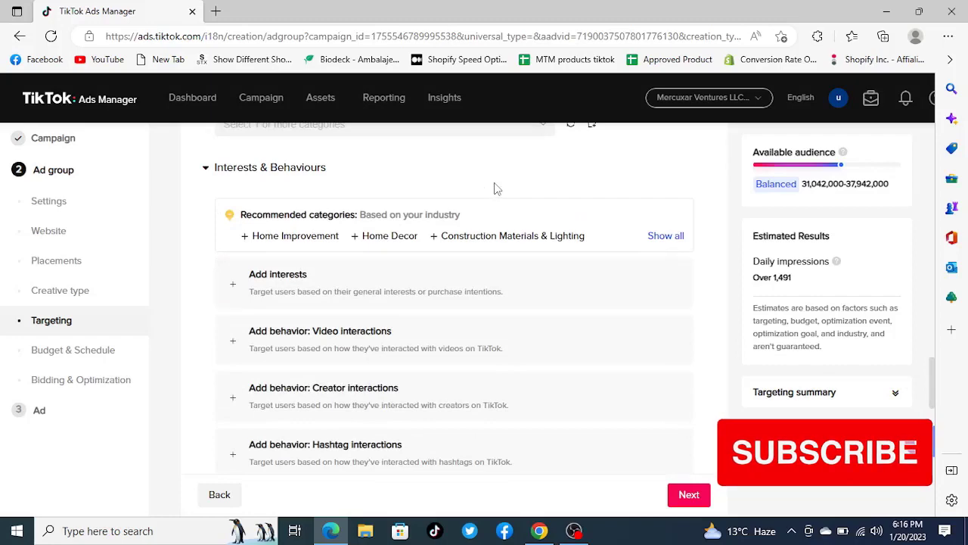
left_click(539, 530)
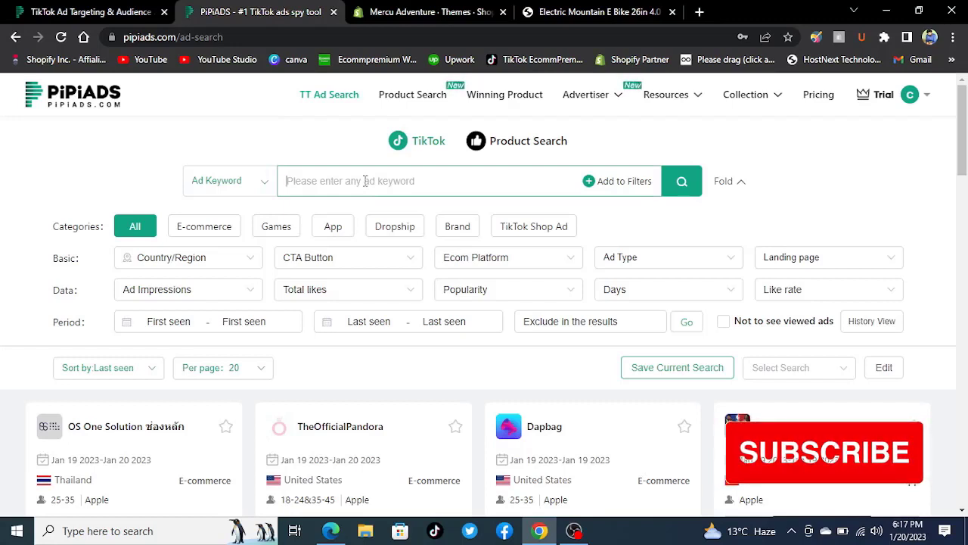
left_click(365, 180)
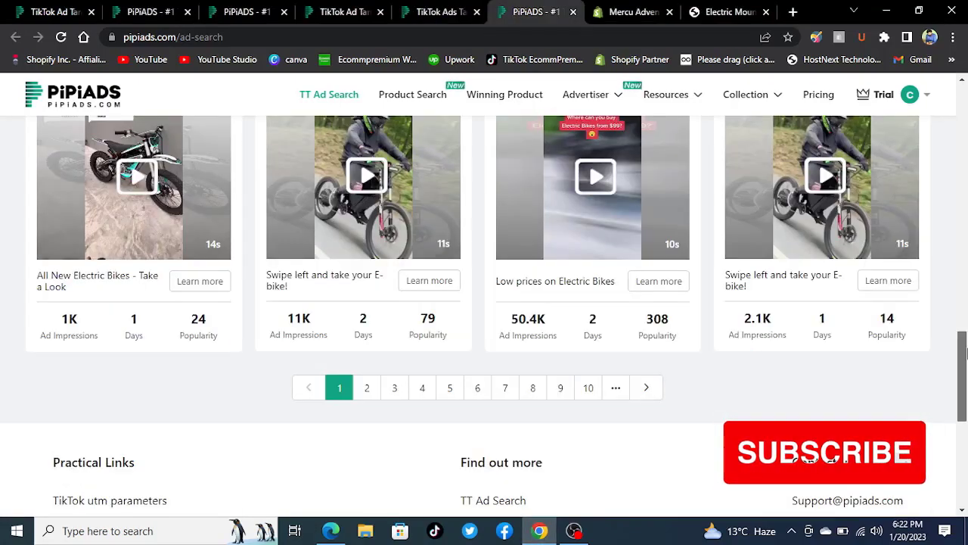
mouse_move(964, 351)
left_mouse_down()
mouse_move(964, 254)
mouse_move(964, 344)
left_mouse_up()
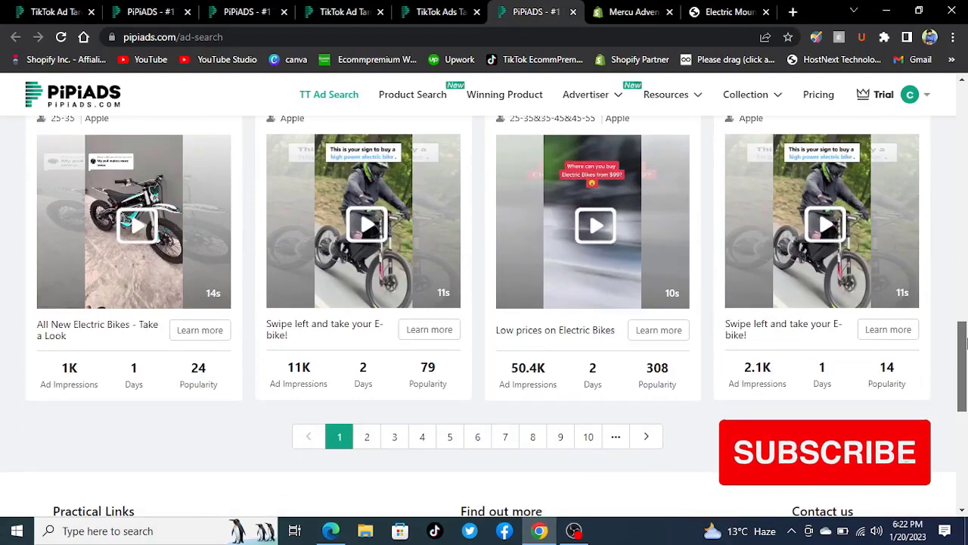
left_click_drag(964, 344, 964, 291)
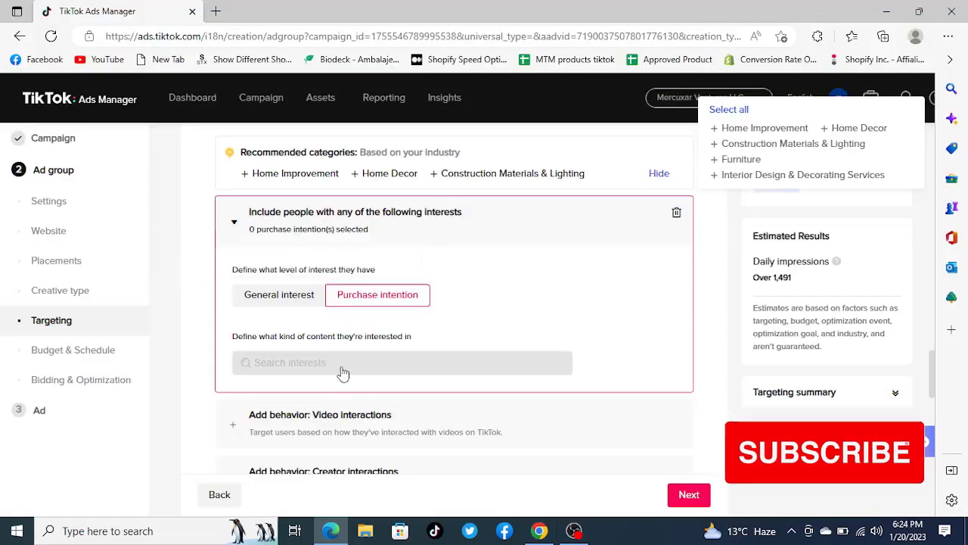
Add Sports & Outdoors with its subcategories to the ad group's purchase intention interests
left_click(341, 371)
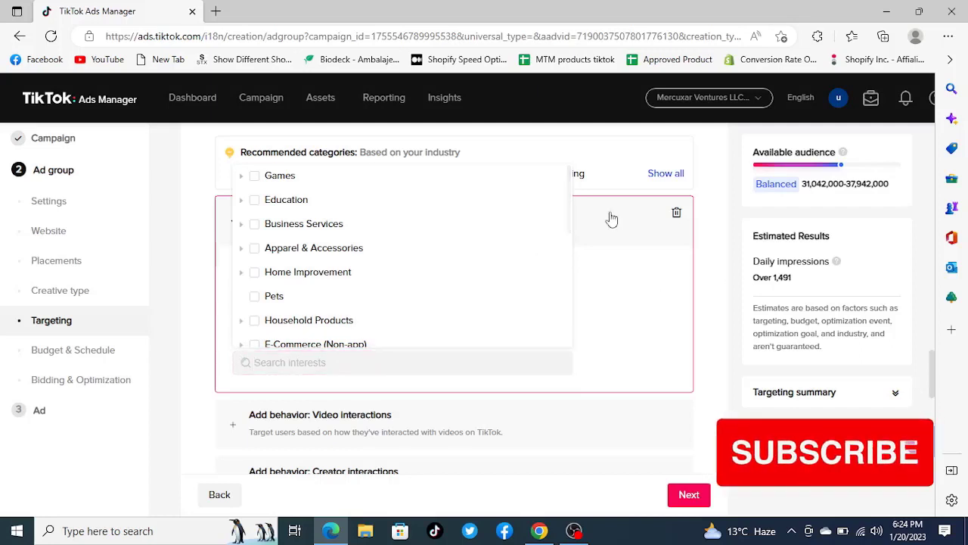
left_click_drag(570, 210, 573, 239)
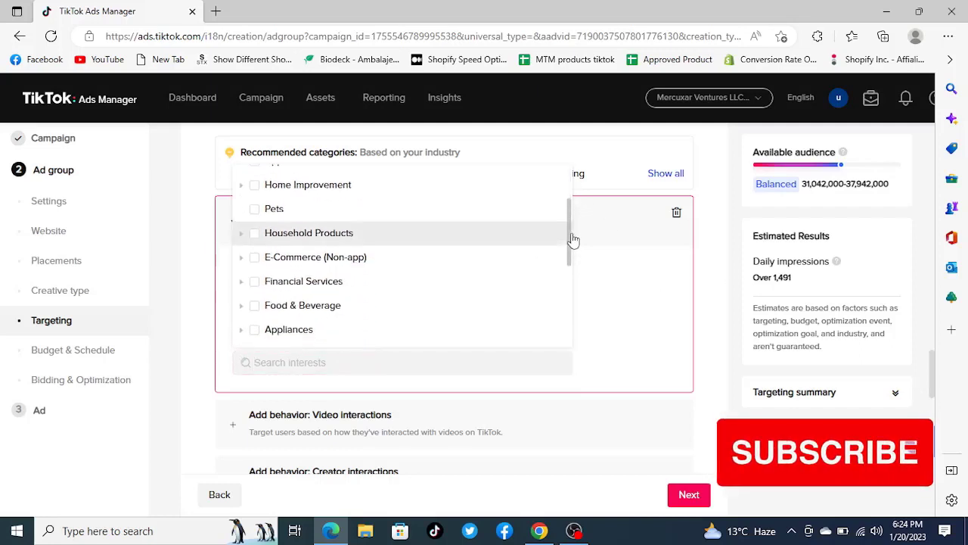
left_click(241, 259)
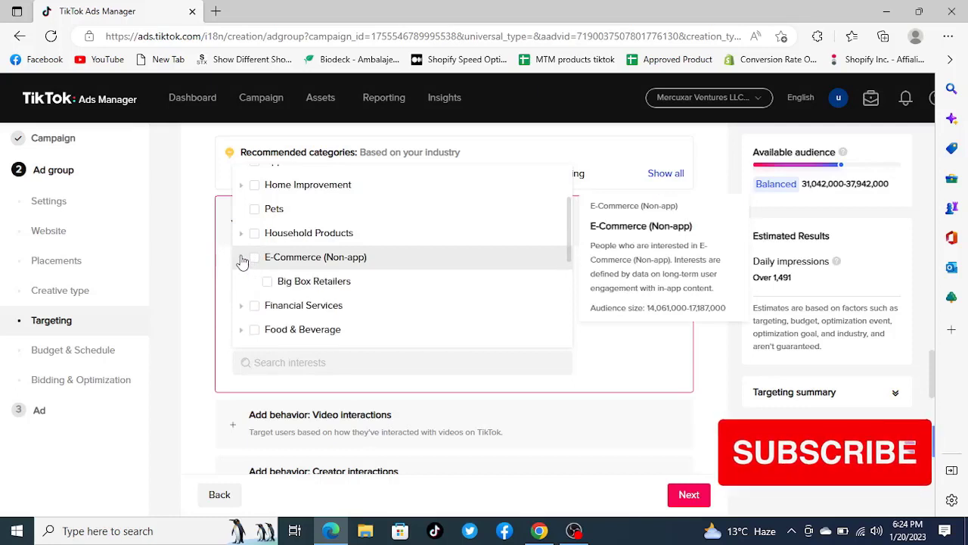
left_click(241, 258)
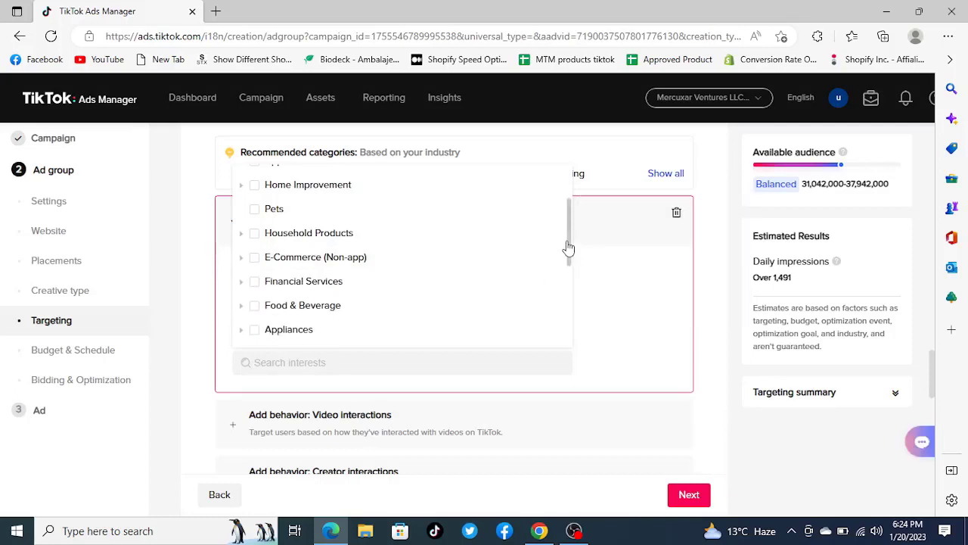
left_click_drag(568, 248, 574, 343)
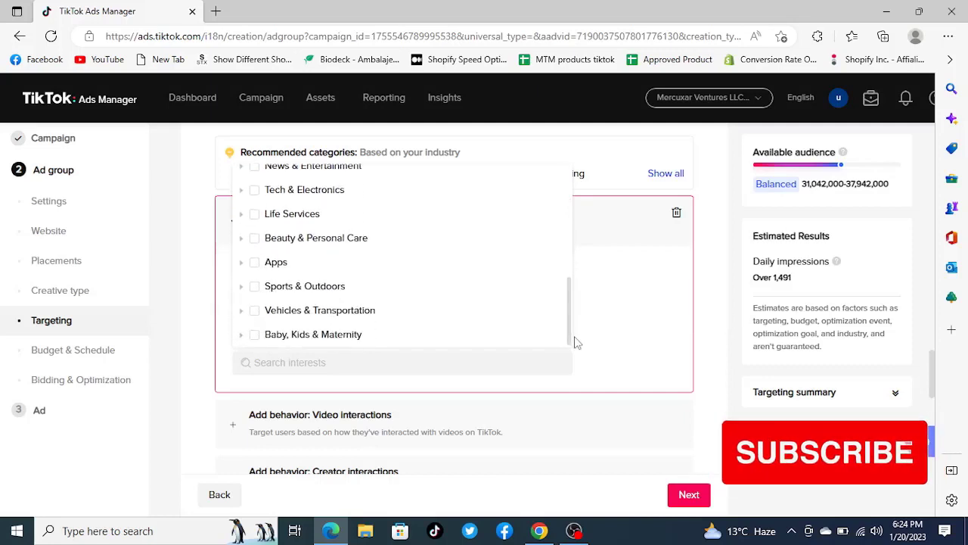
left_click(255, 288)
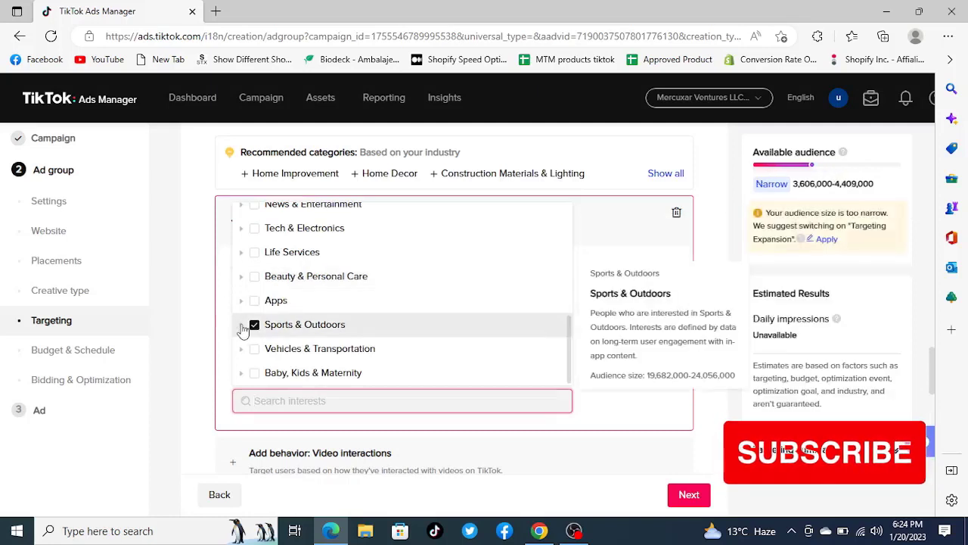
left_click(241, 325)
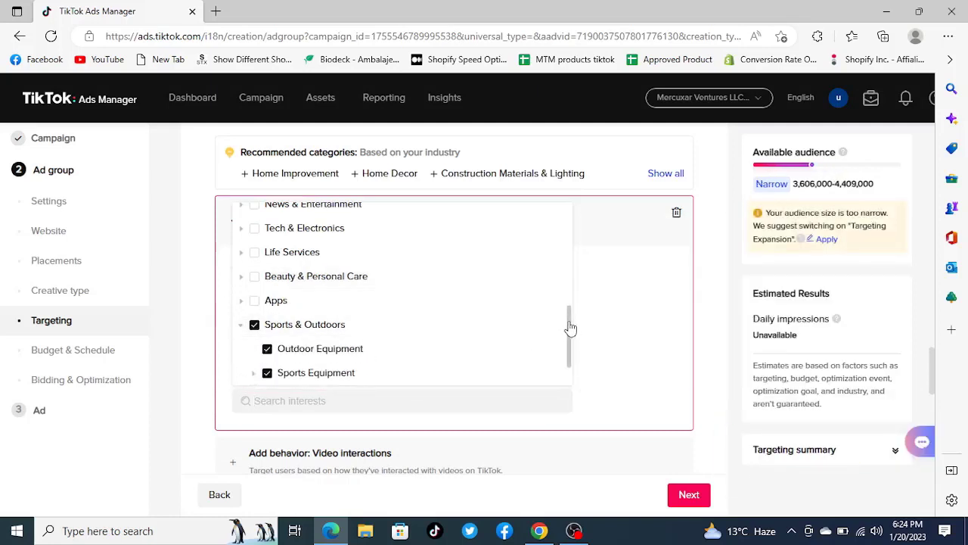
Add Motorcycles from Vehicles & Transportation to the purchase intention interests
left_click_drag(571, 330, 572, 350)
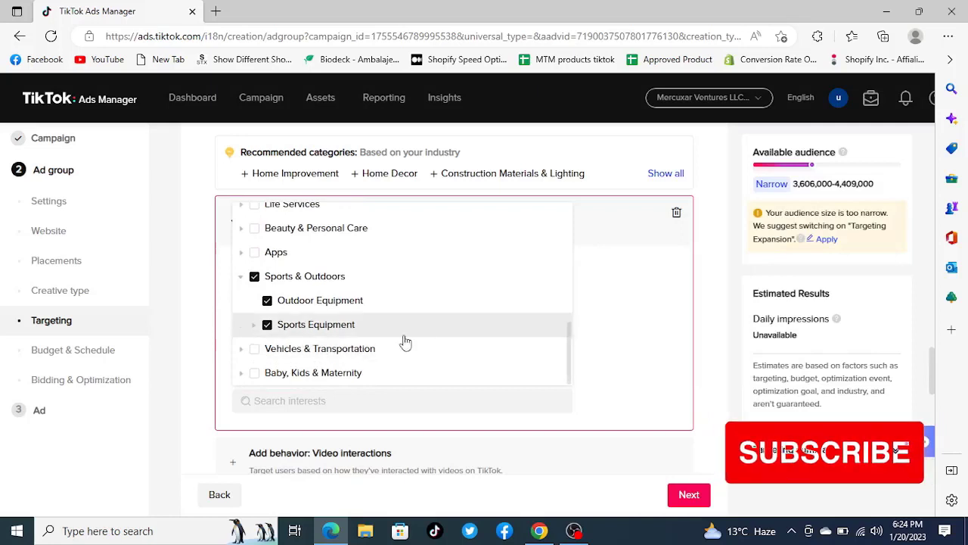
mouse_move(370, 330)
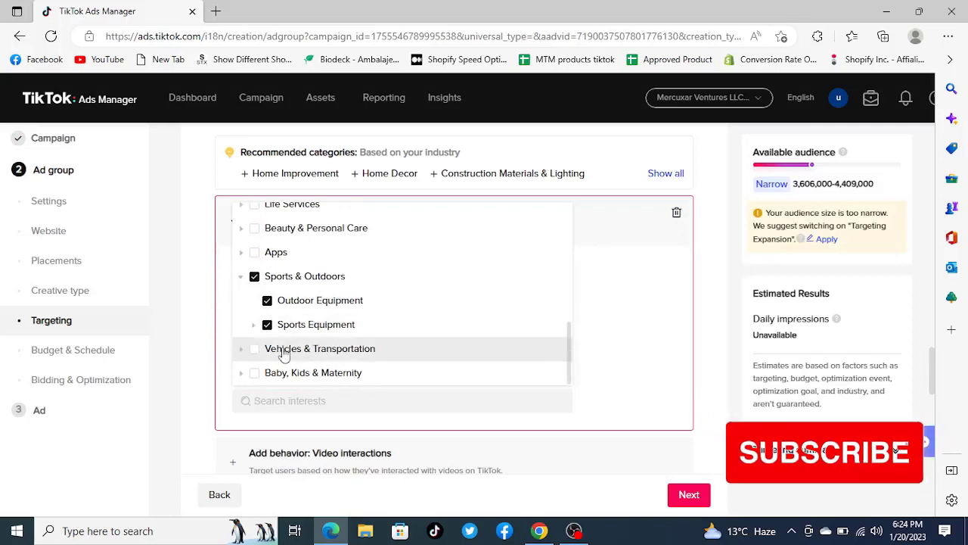
left_click(241, 350)
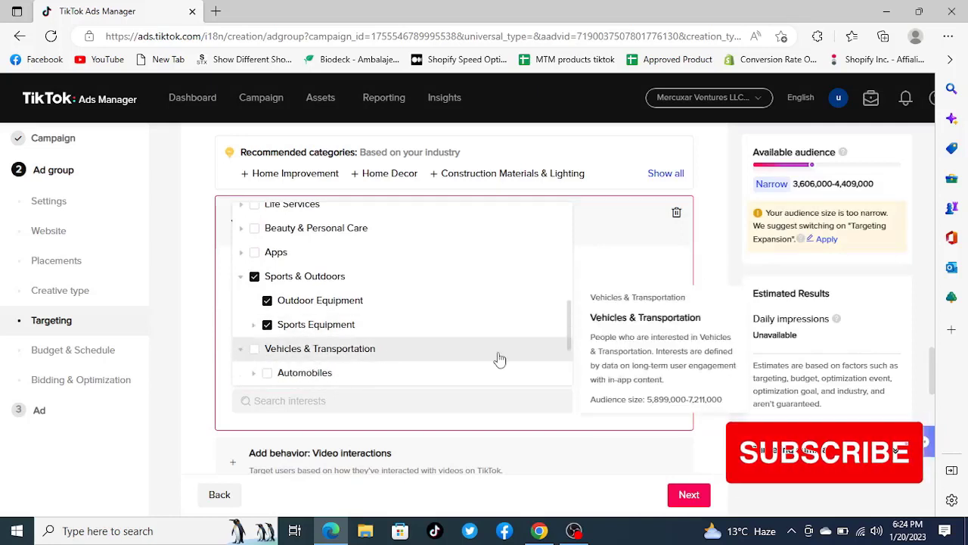
left_click_drag(571, 323, 577, 361)
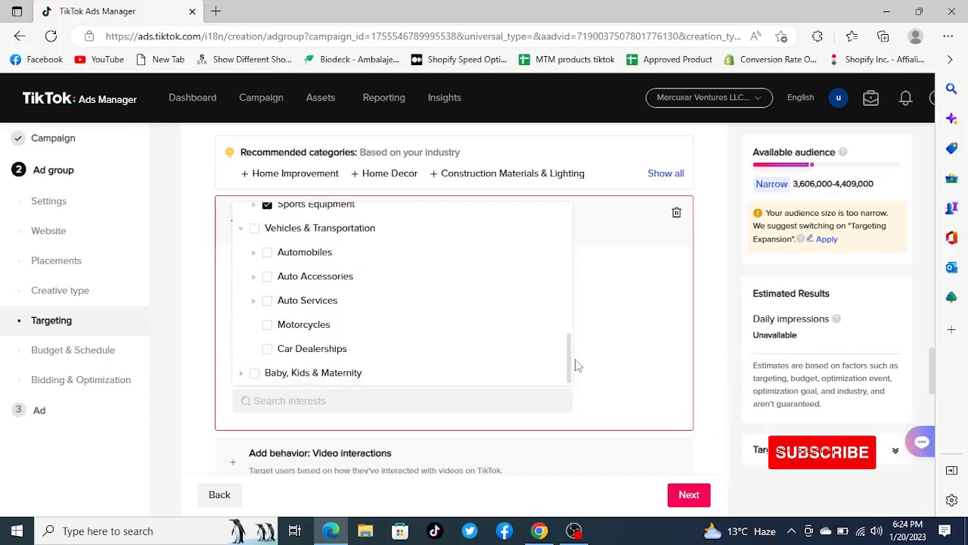
left_click(267, 325)
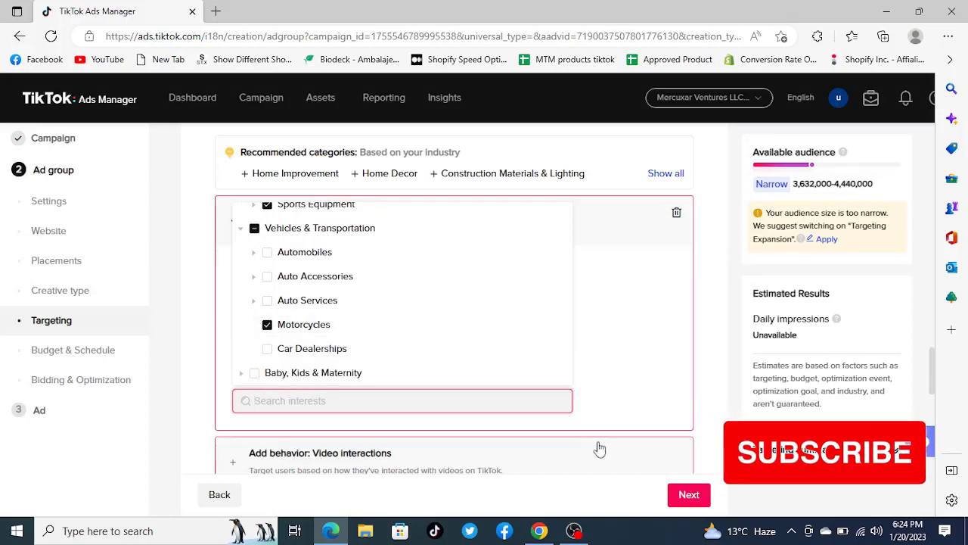
Close the interest list and set the ad group's daily budget to 40 USD
left_click(711, 415)
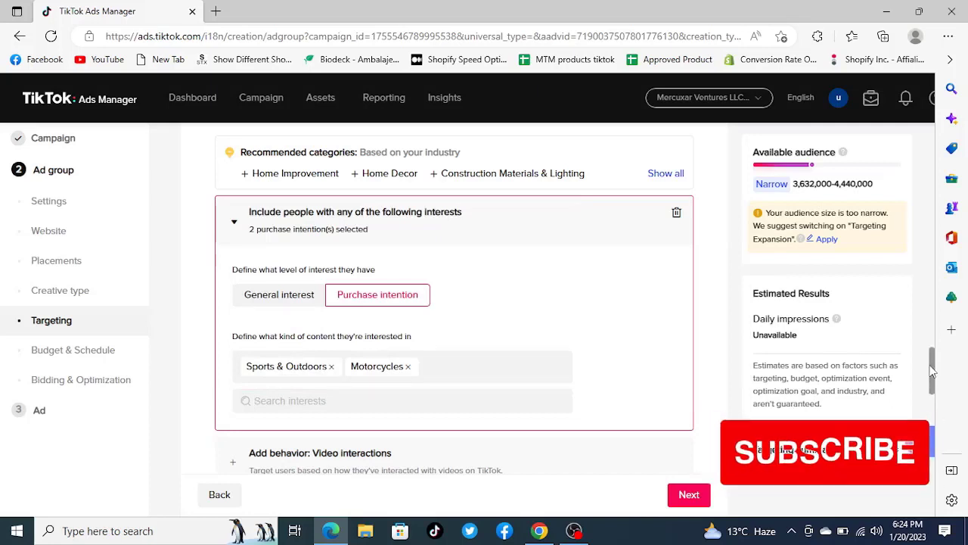
left_click_drag(934, 372, 933, 416)
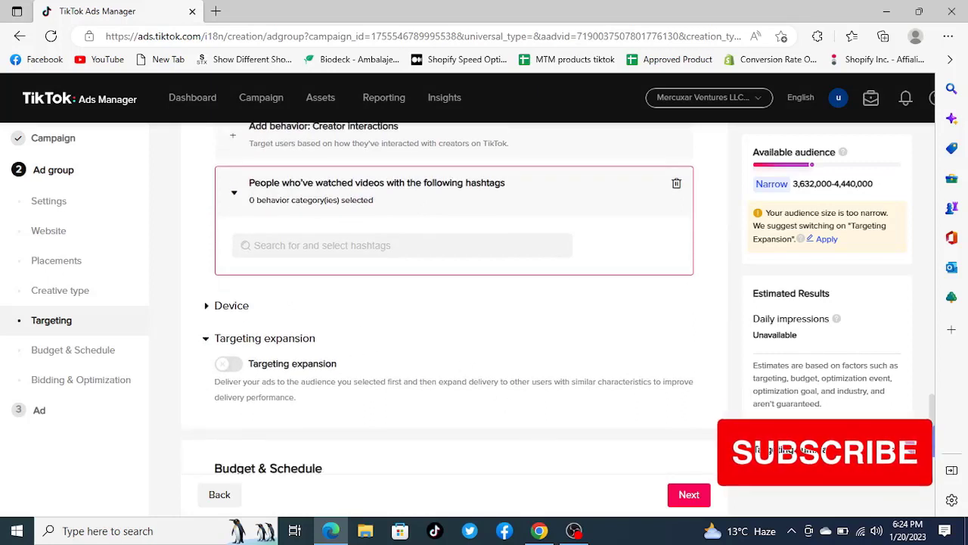
left_click_drag(933, 416, 933, 448)
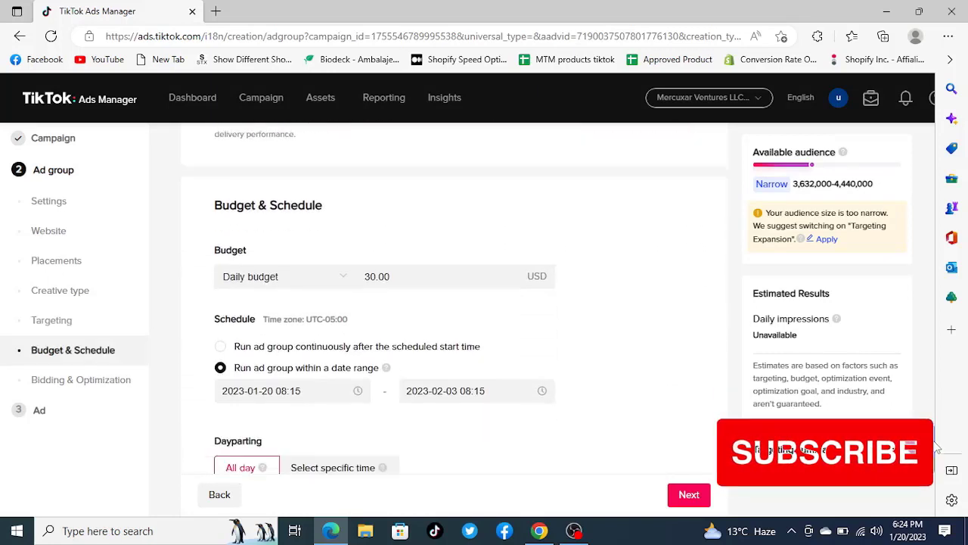
left_click_drag(401, 274, 367, 265)
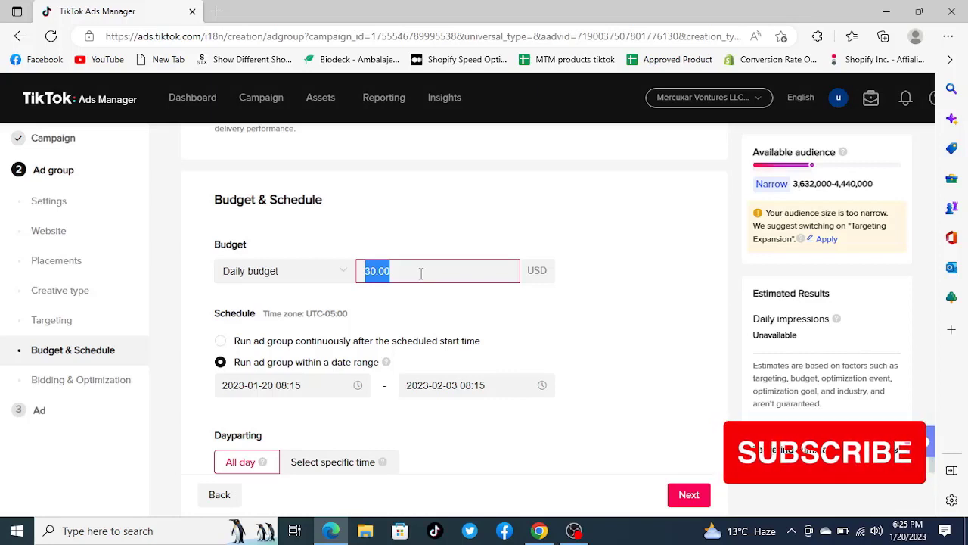
type("40")
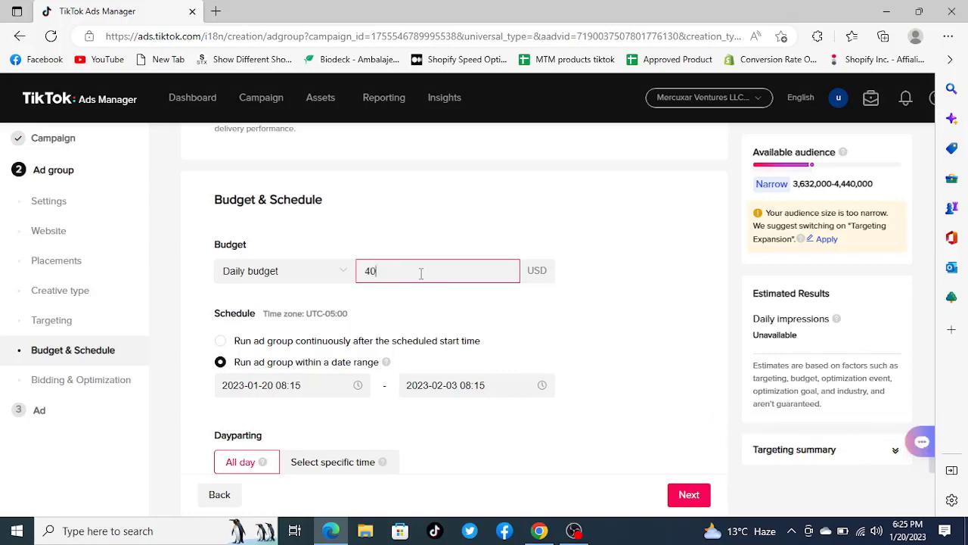
left_click(663, 296)
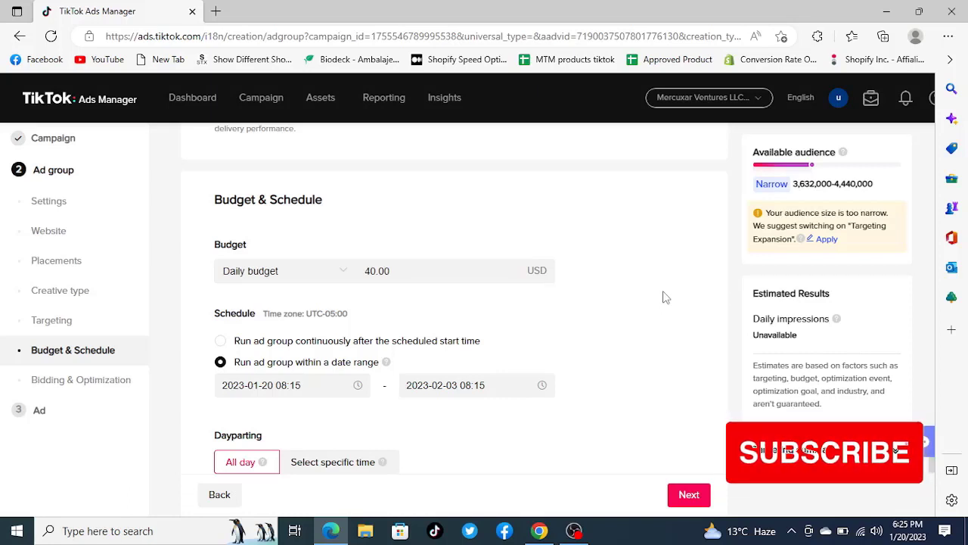
Schedule the ad group to run continuously after the scheduled start time and proceed to the ad setup
left_click(405, 342)
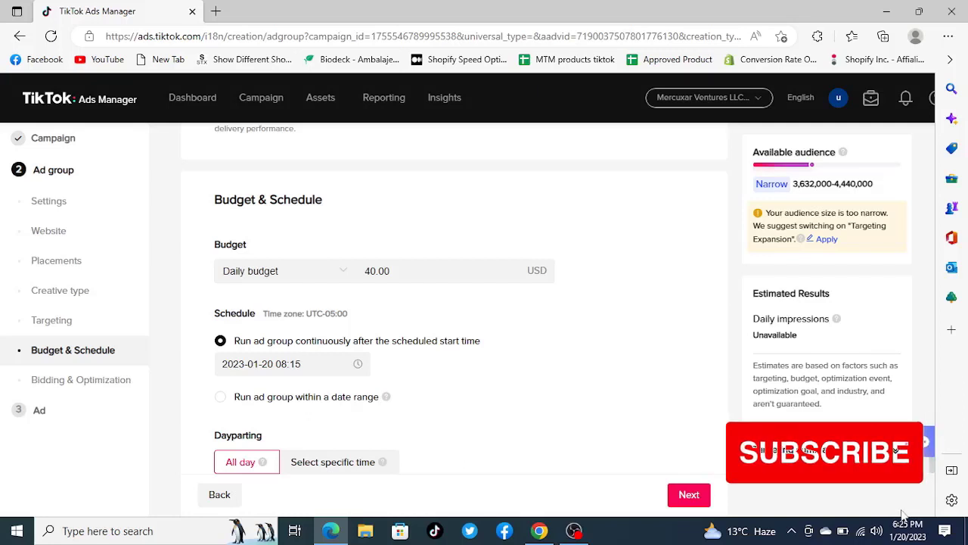
left_click_drag(935, 472, 936, 507)
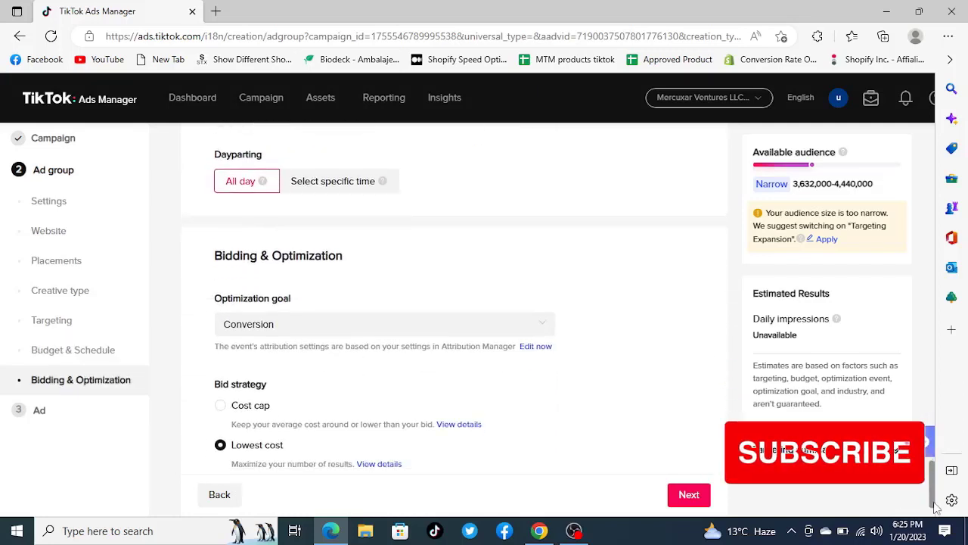
scroll(936, 506, "down", 1)
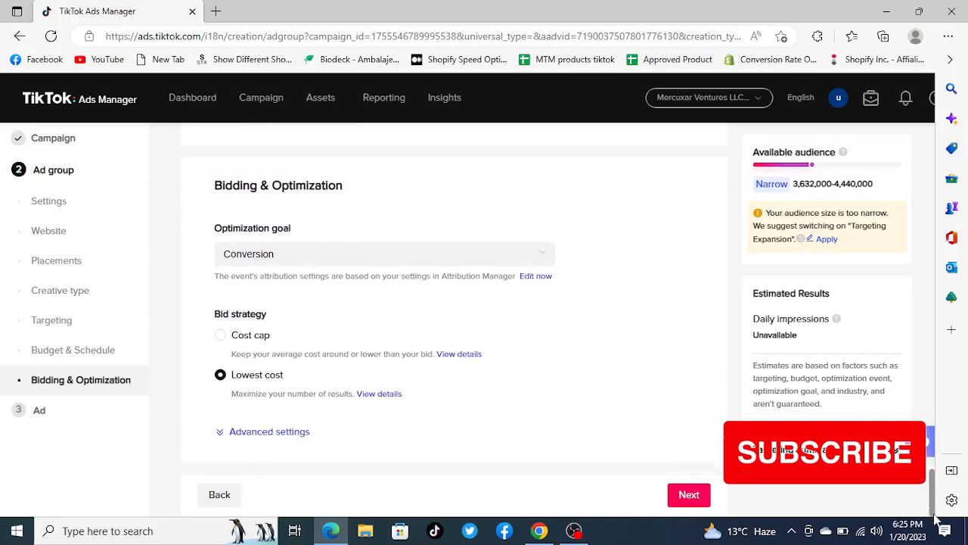
left_click(690, 495)
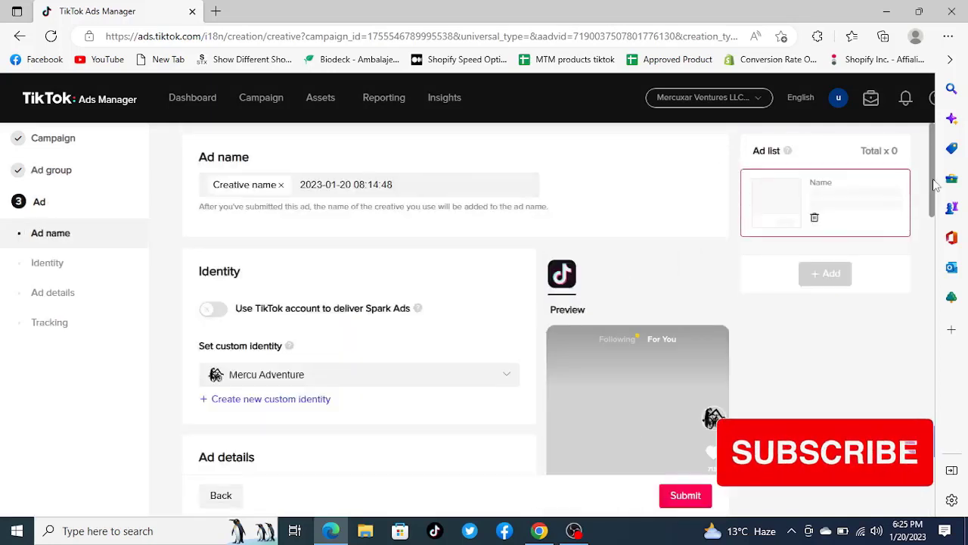
Add the video tty.mp4 from the video library as the ad creative
scroll(926, 212, "down", 2)
left_click_drag(936, 219, 938, 287)
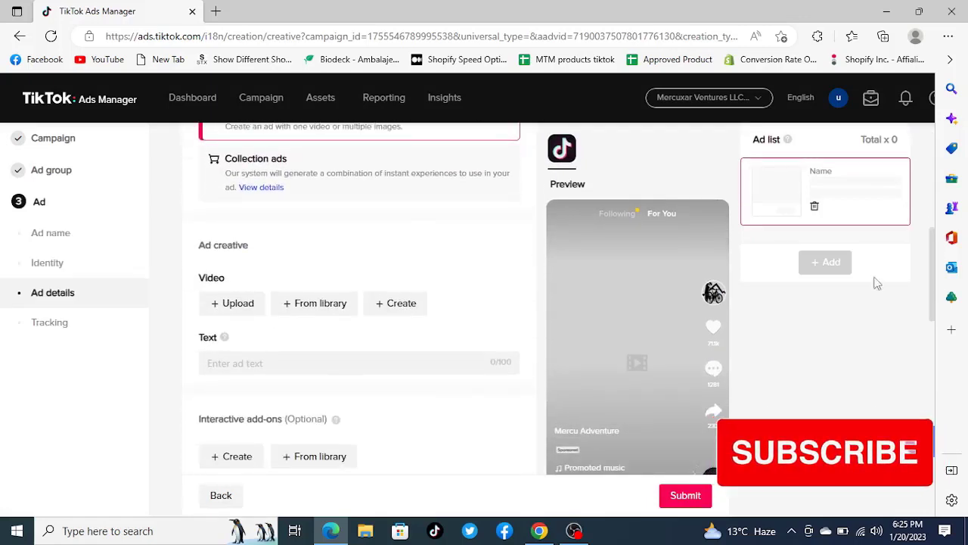
left_click(325, 302)
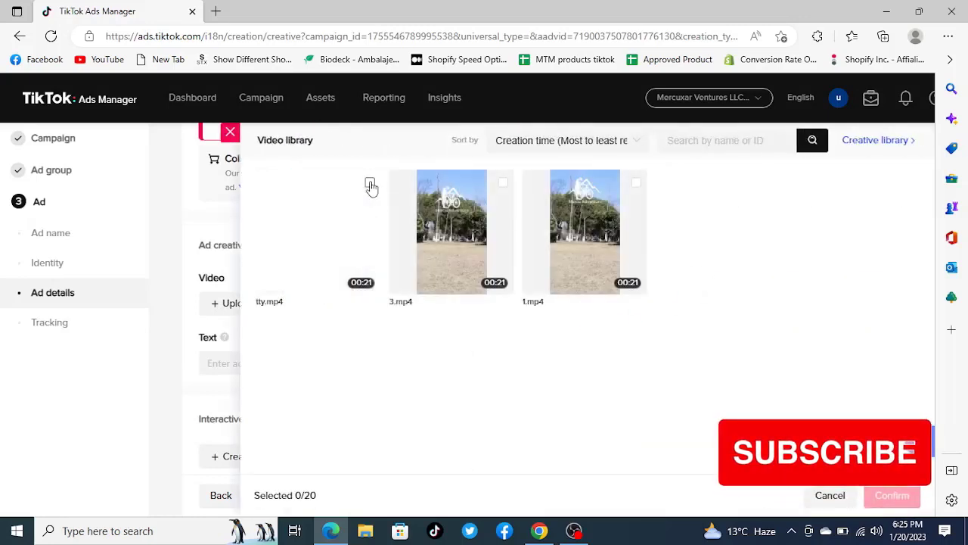
left_click(370, 184)
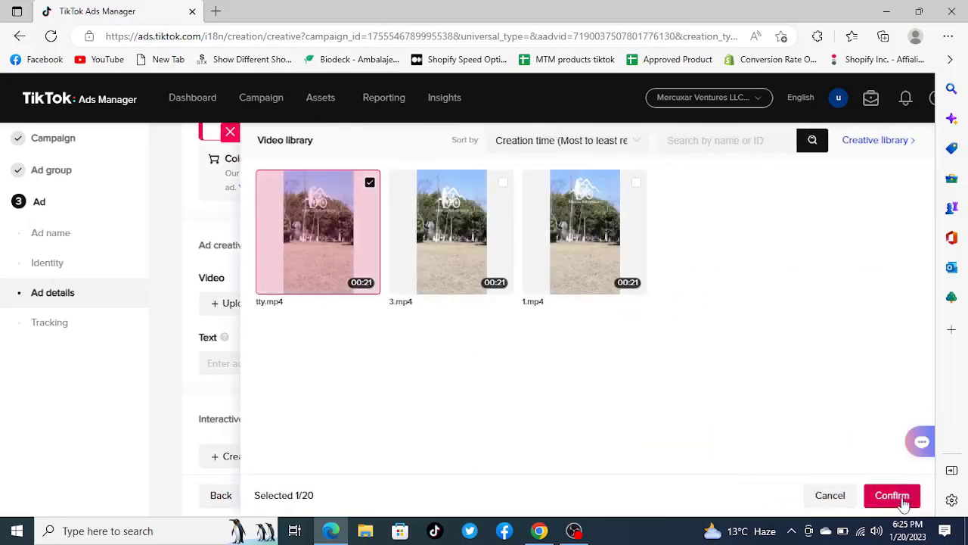
left_click(877, 495)
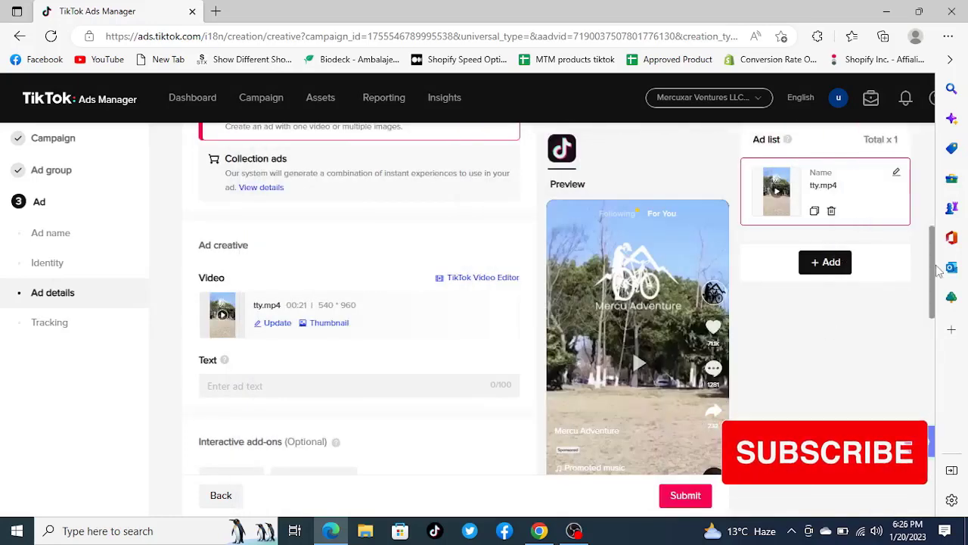
Enter "E-BIKE Clearance Sale 35% OFF" as the ad text
scroll(938, 271, "down", 1)
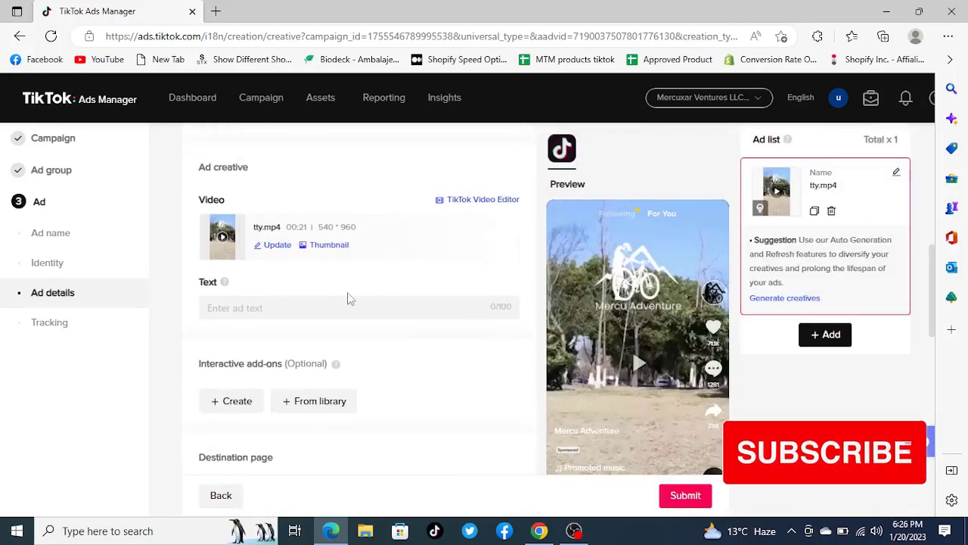
left_click(329, 297)
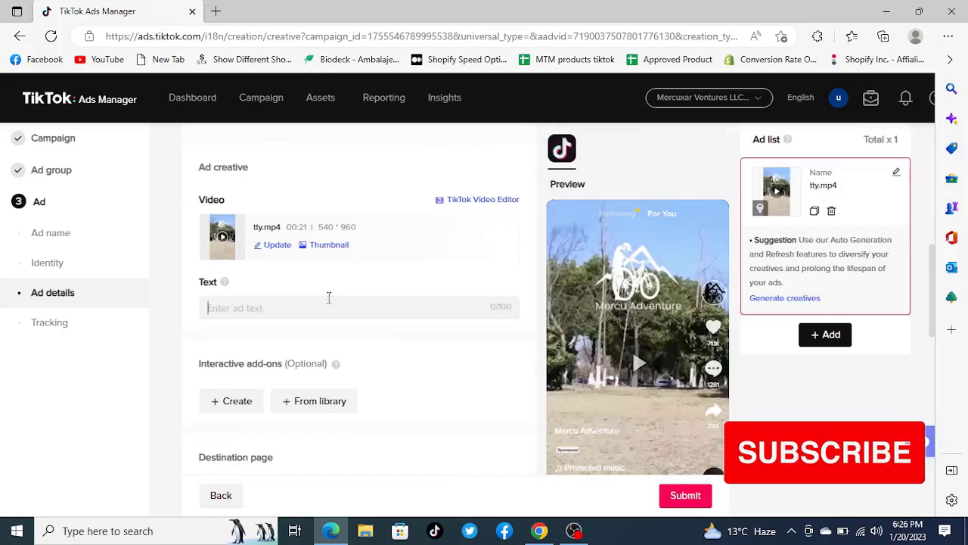
type("EBIKE Clearence Sale")
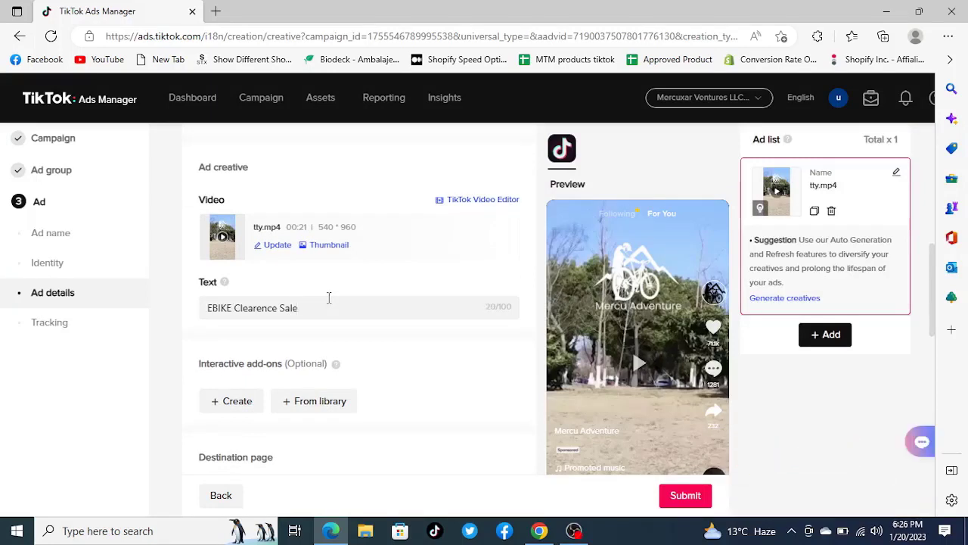
type(" 3")
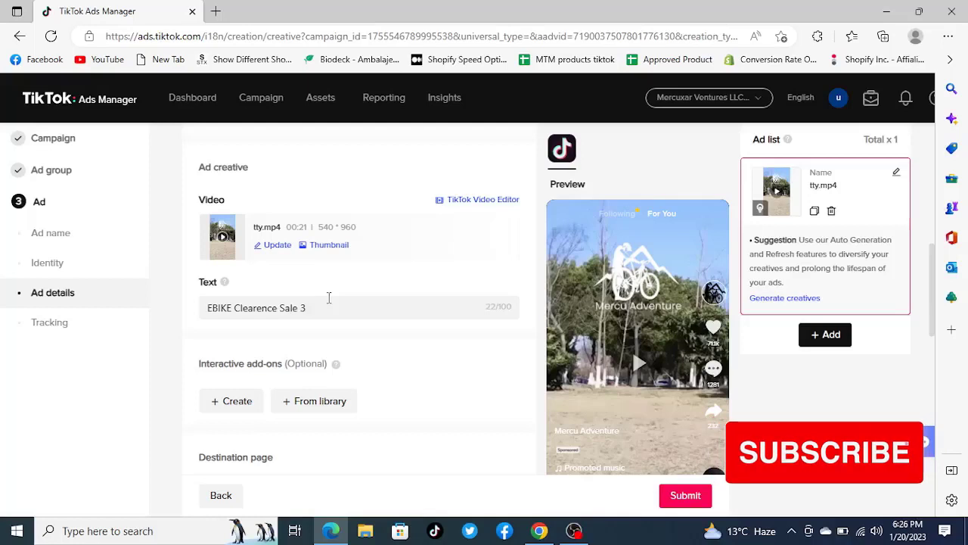
type("5% ")
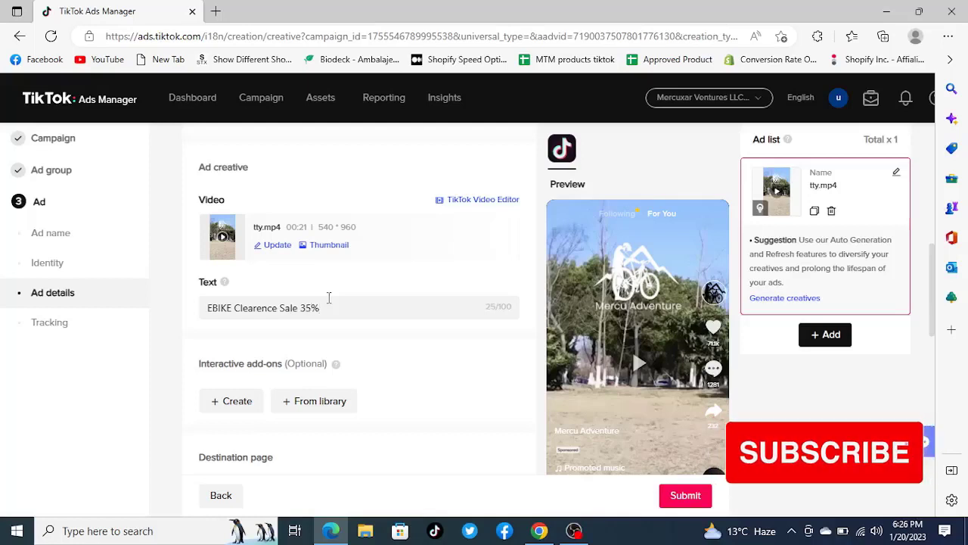
type("OFF")
key("Home")
key("Right")
type("-")
key("Right")
key("Right")
key("Right")
key("Right")
key("Right")
key("Right")
key("Right")
key("Right")
key("Right")
key("Right")
key("Right")
key("Right")
key("BackSpace")
type("a")
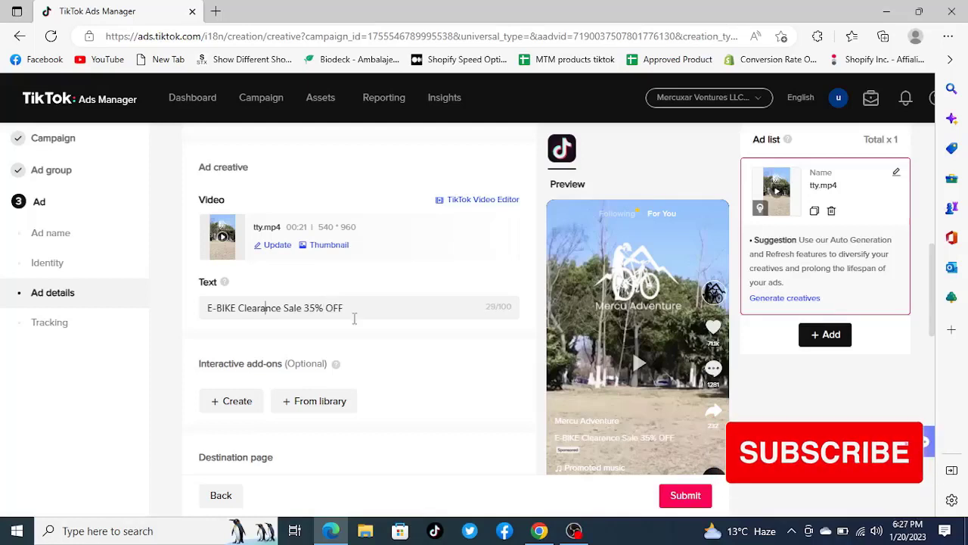
key("End")
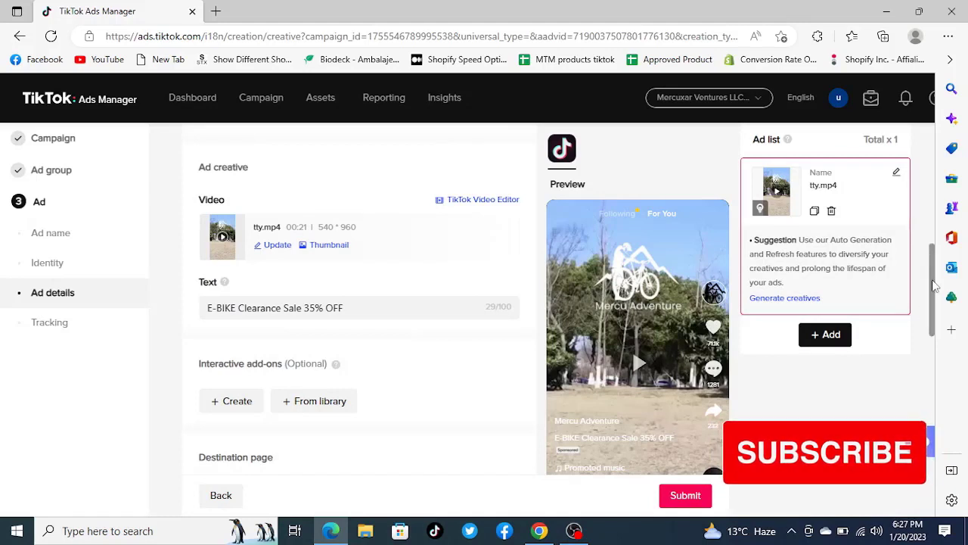
left_click_drag(934, 286, 936, 349)
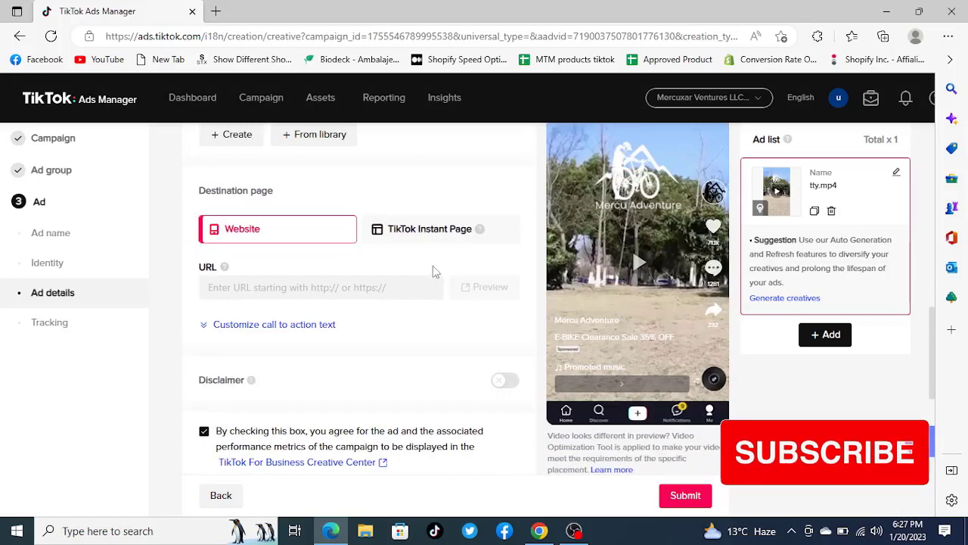
left_click(374, 286)
type("https://mercuadventure.com/products/aostirmotor-mountain-e-bike-26in-4-0-fat-tire-beach-cruiser-bicycle")
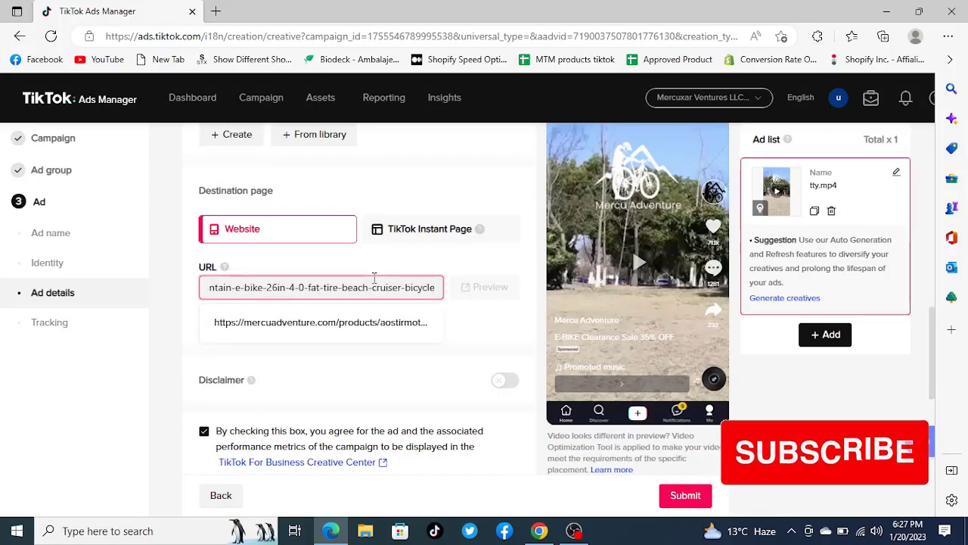
left_click(376, 327)
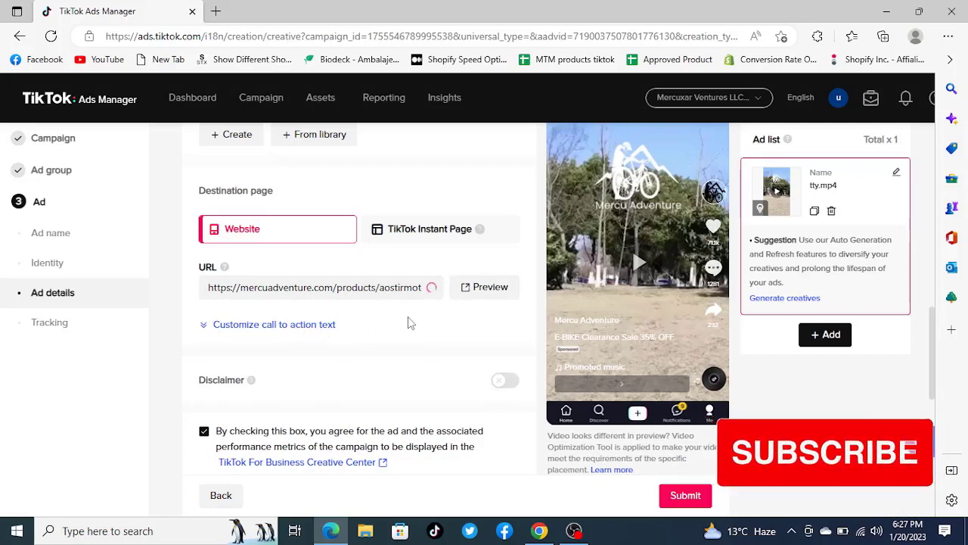
Customize the call to action as Standard with the text "Shop now"
left_click(314, 328)
left_click(333, 363)
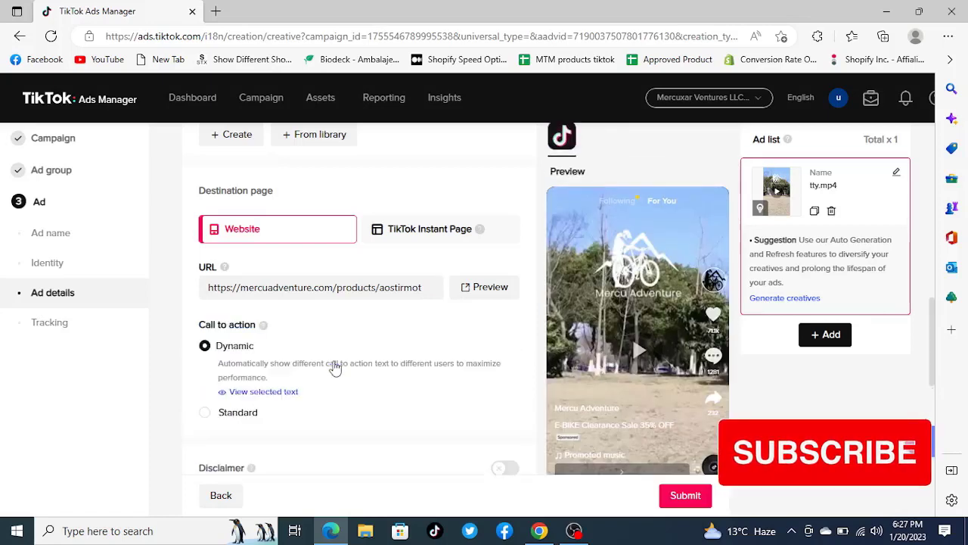
left_click(225, 416)
left_click(295, 393)
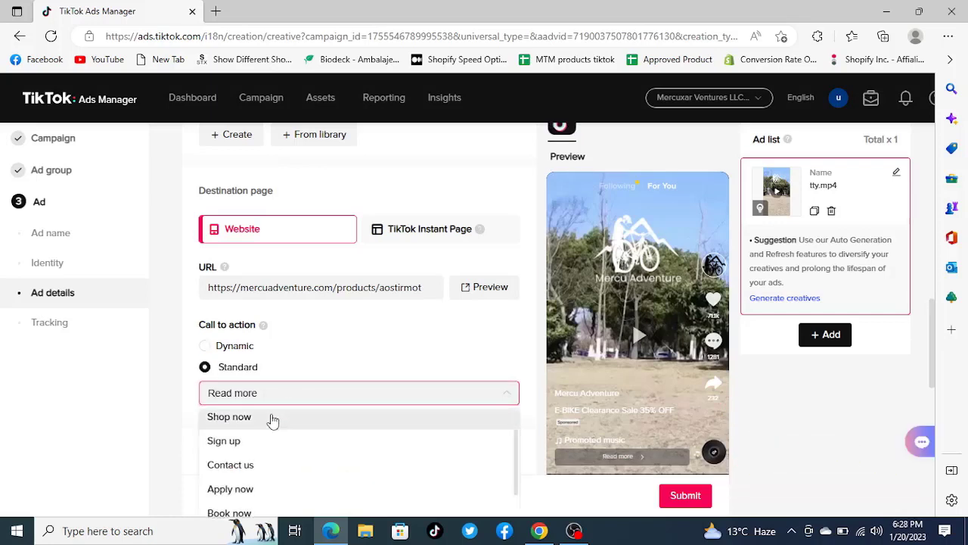
left_click(273, 418)
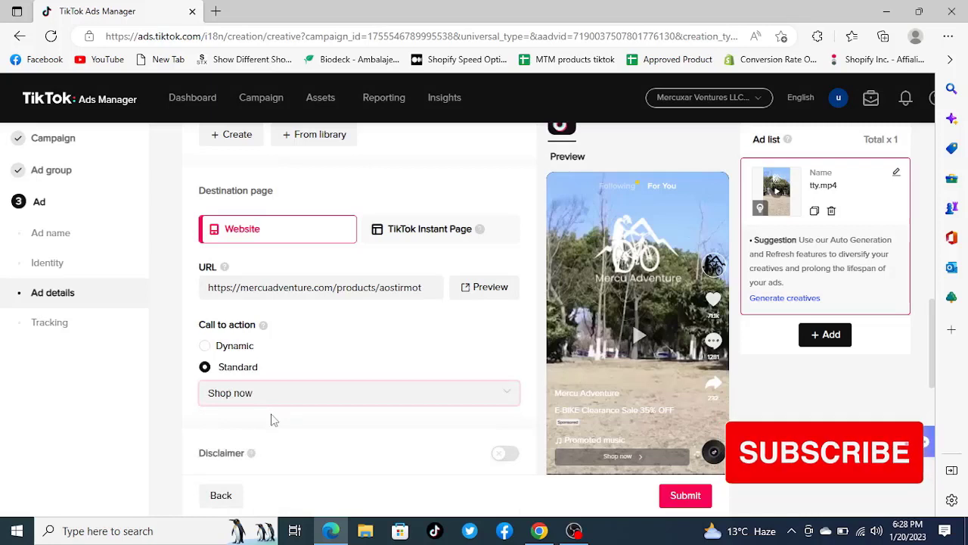
left_click(354, 399)
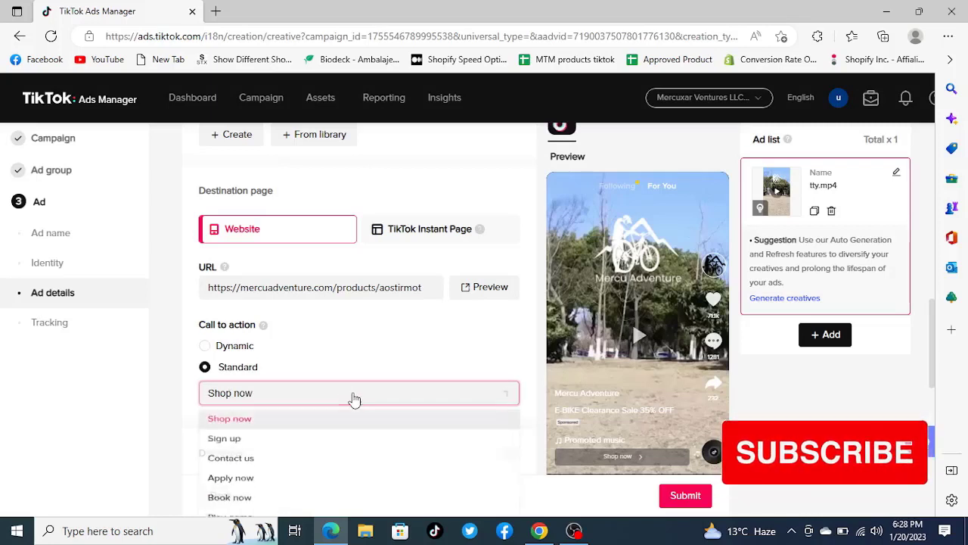
left_click(321, 428)
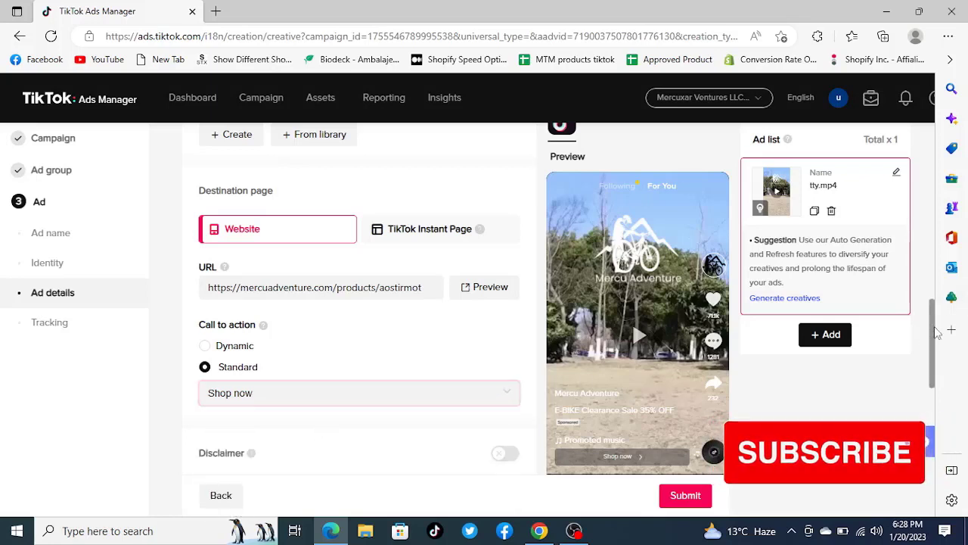
Submit the ad and show the account's ad group list
left_click_drag(935, 333, 955, 463)
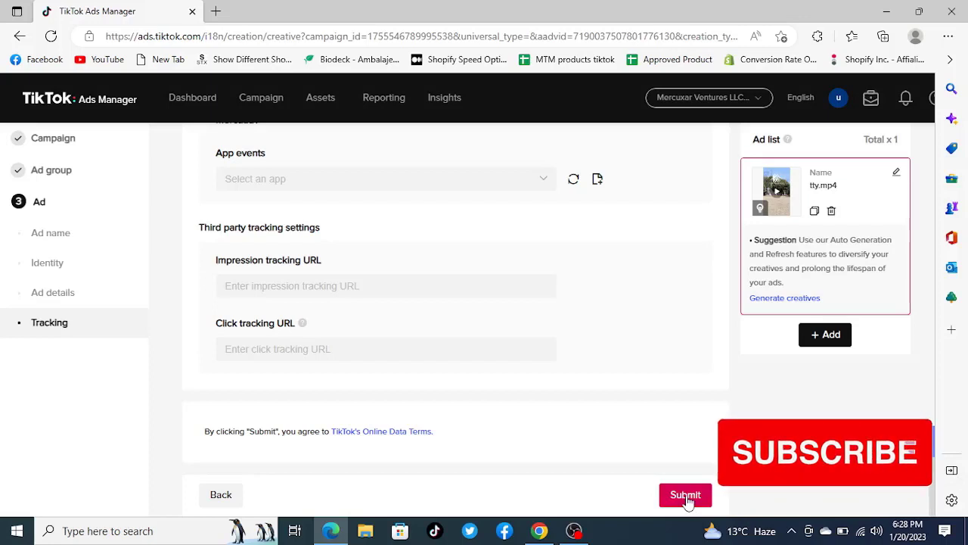
left_click(688, 501)
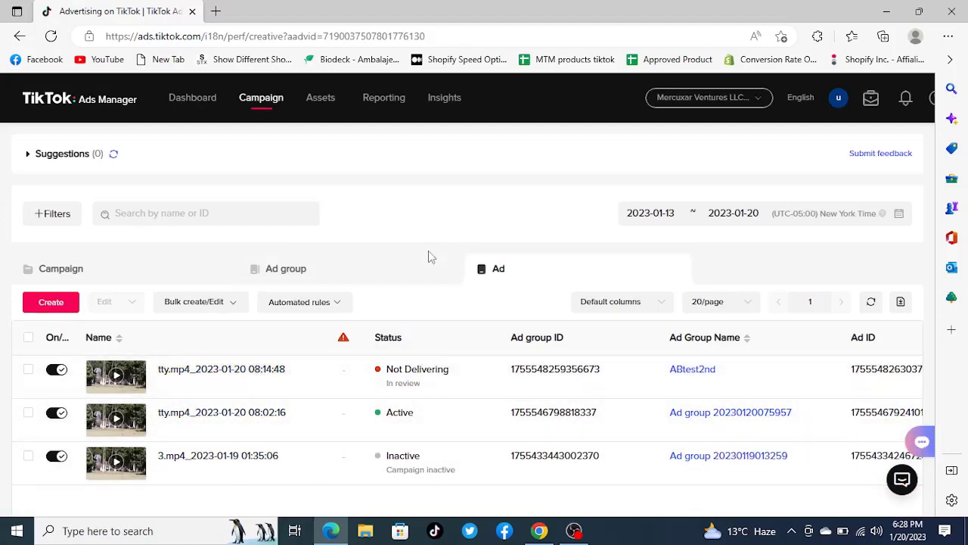
left_click(313, 276)
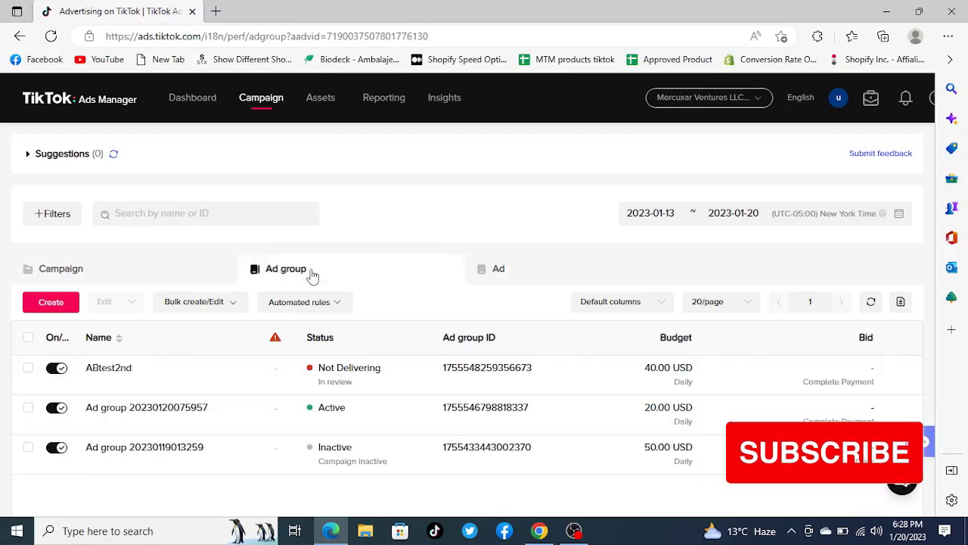
Return to the campaign list and open the ad groups of the Website conversions AB/TEST campaign
left_click(52, 302)
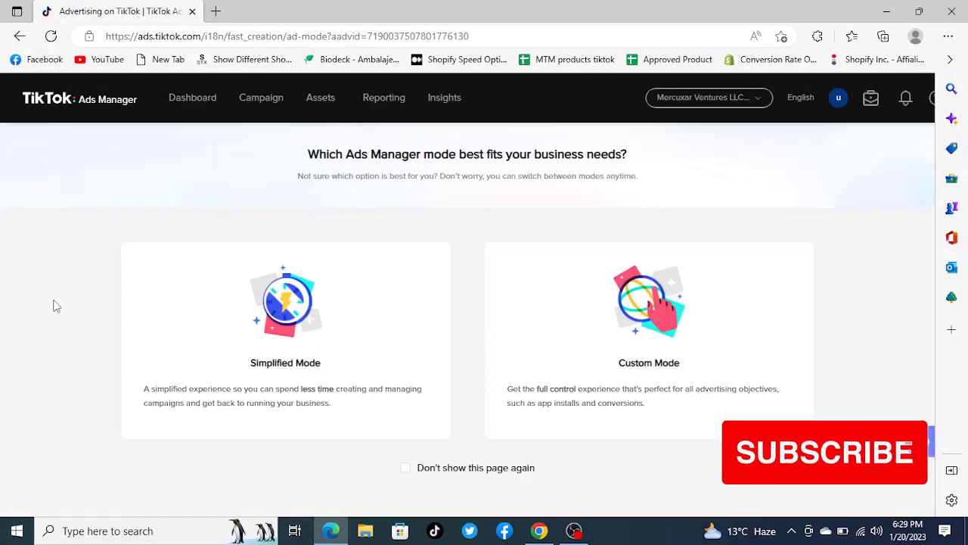
left_click(266, 101)
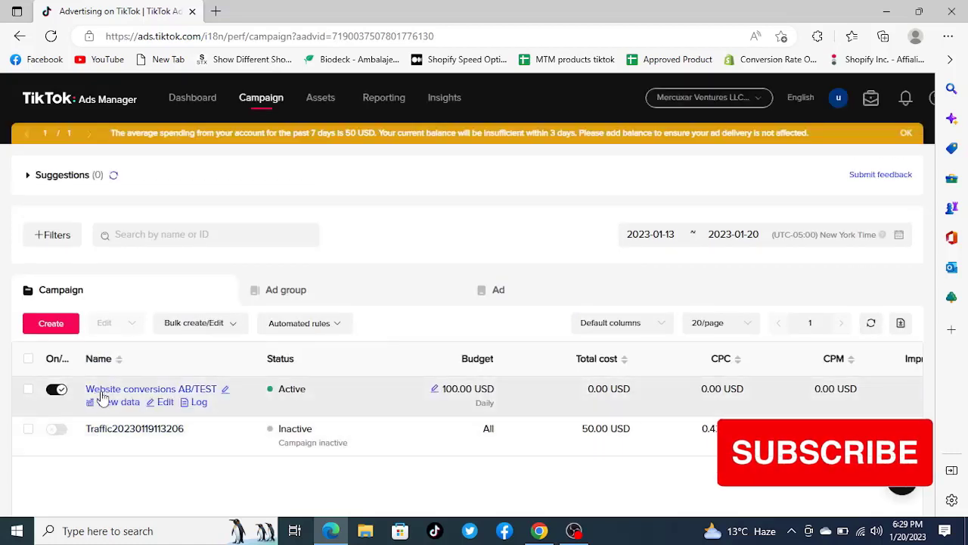
left_click(106, 391)
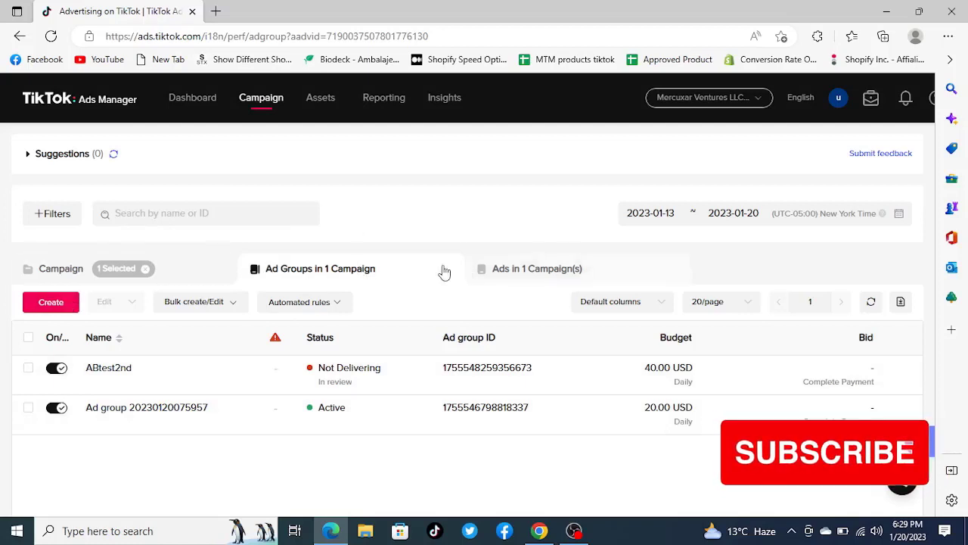
Create a new ad group in the campaign and name it 3abtest
left_click(59, 310)
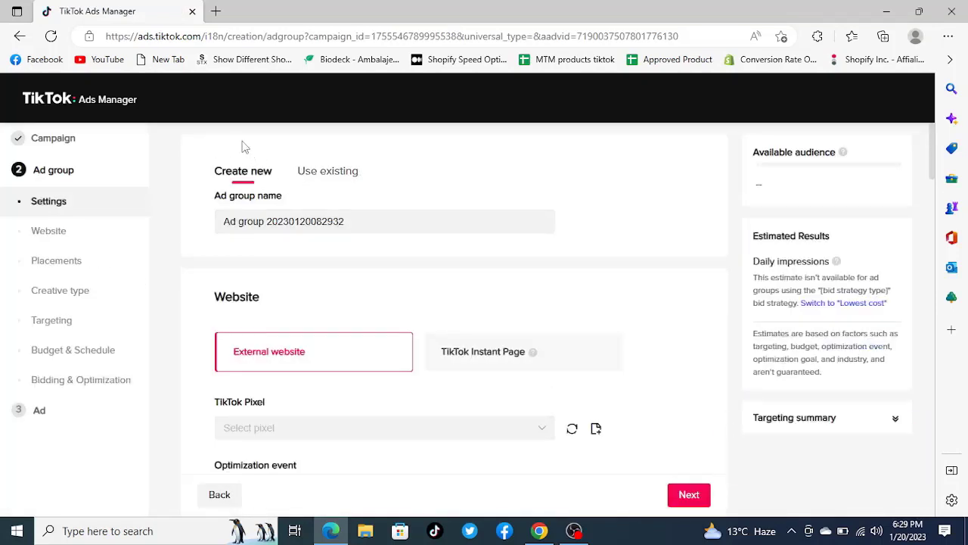
triple_click(354, 220)
type("3abtest")
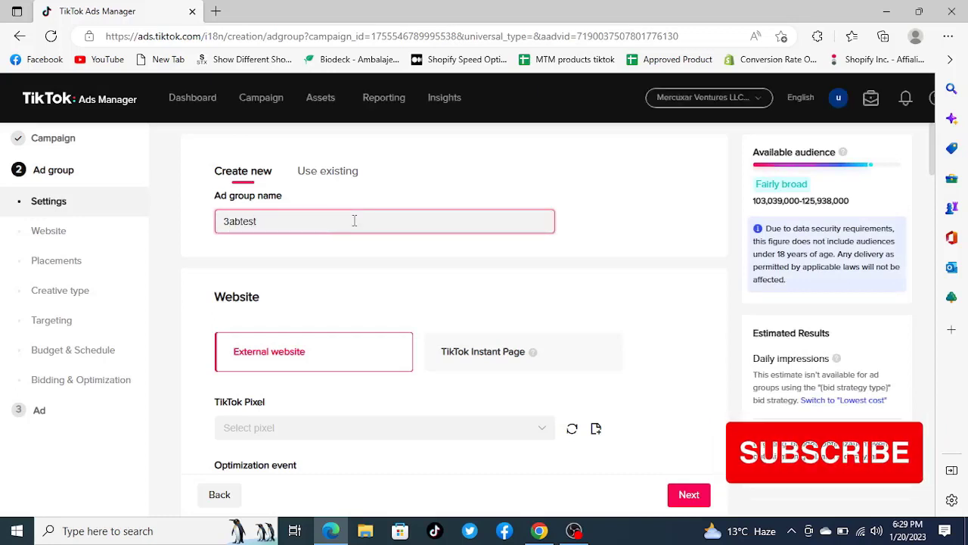
Set the ad group's TikTok Pixel to mercuadv and its optimization event to Complete Payment
scroll(931, 190, "down", 3)
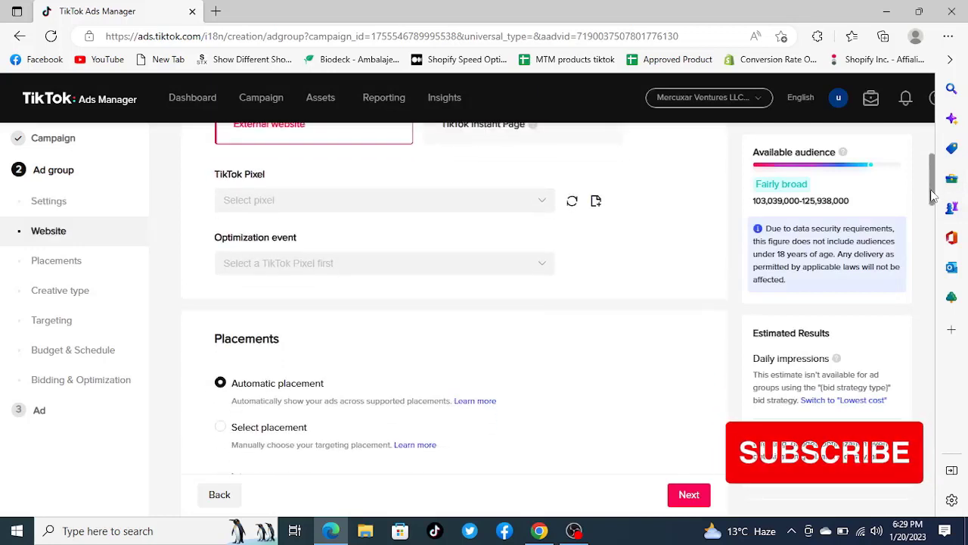
left_click(407, 199)
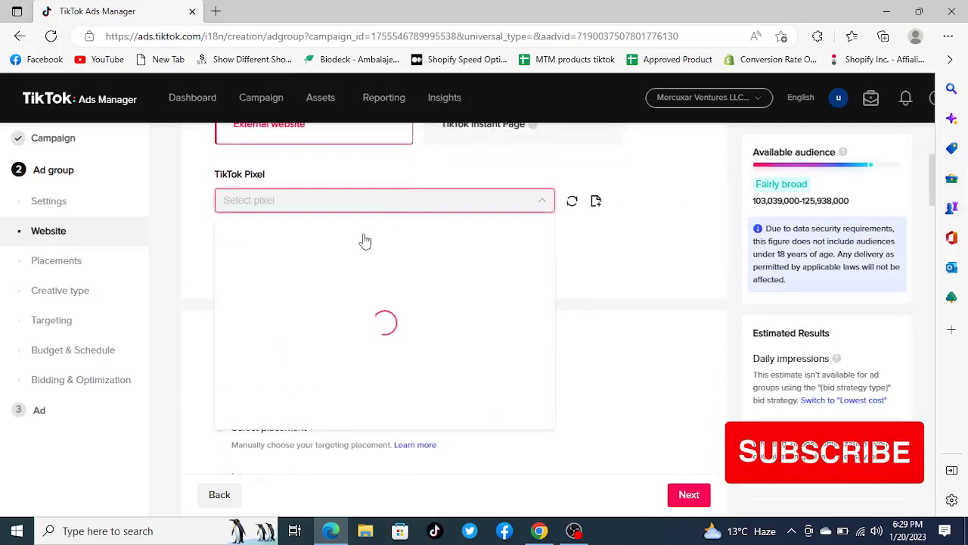
left_click(330, 235)
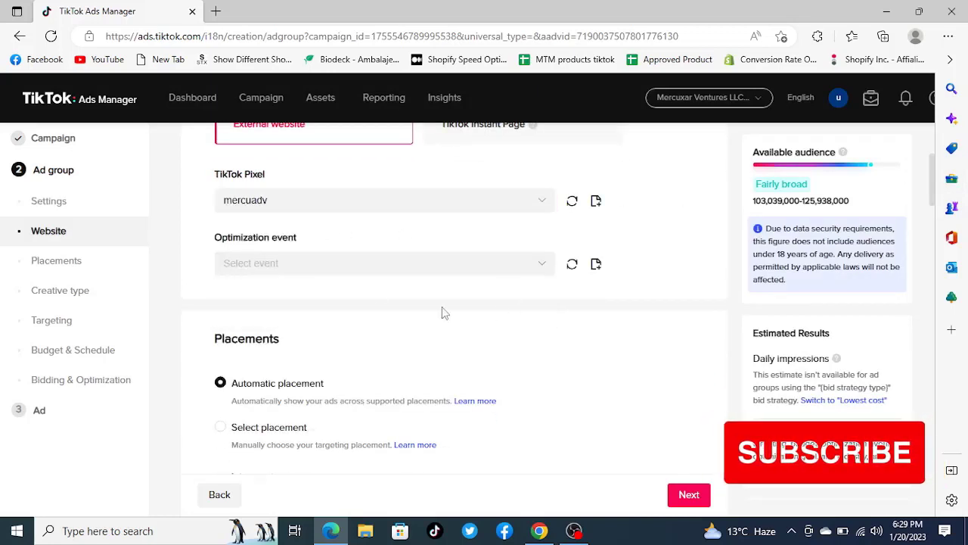
left_click(358, 266)
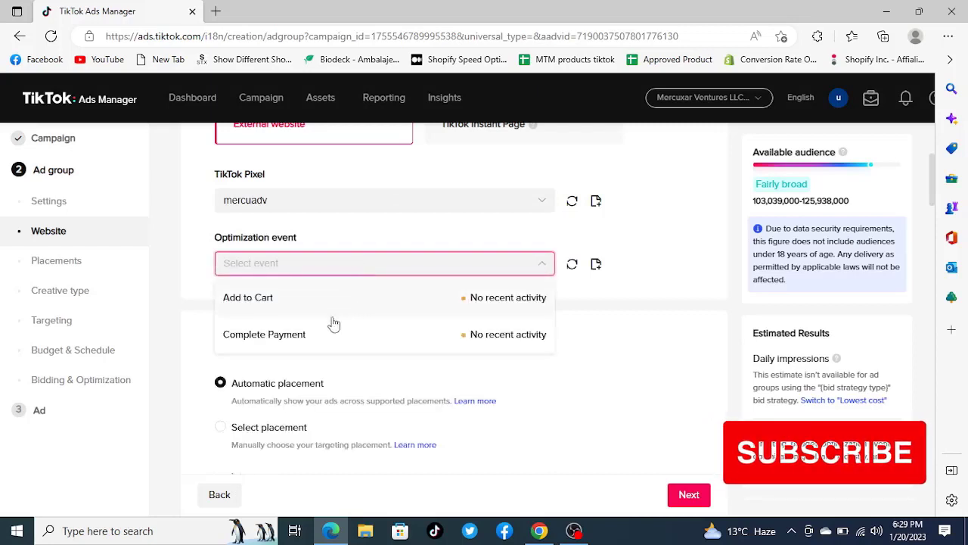
left_click(321, 337)
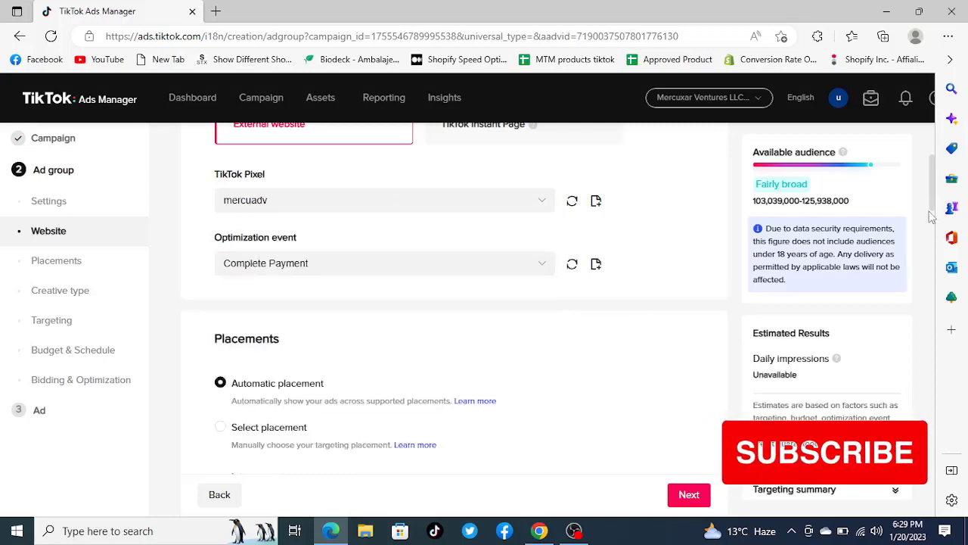
Choose manual placement and exclude Pangle so the ads run on TikTok only
scroll(934, 202, "down", 3)
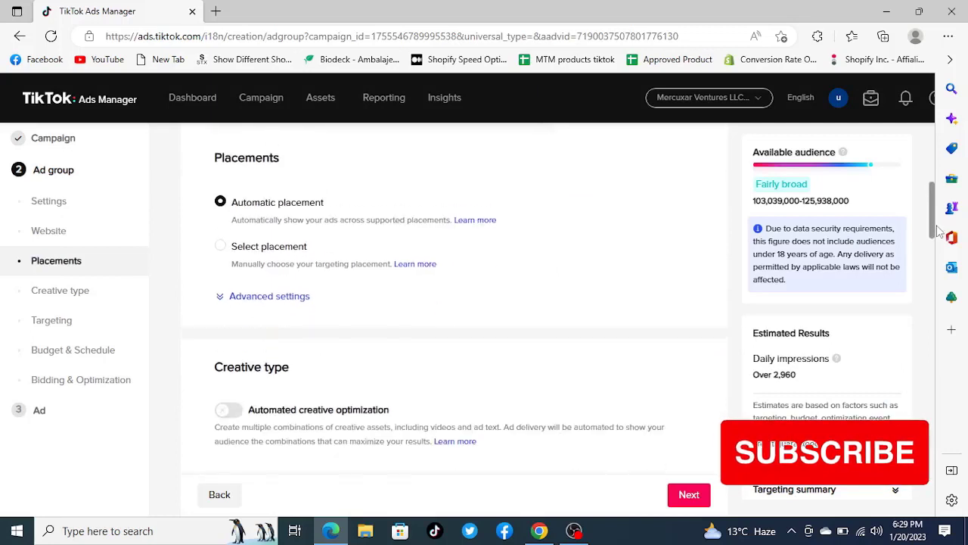
left_click(288, 240)
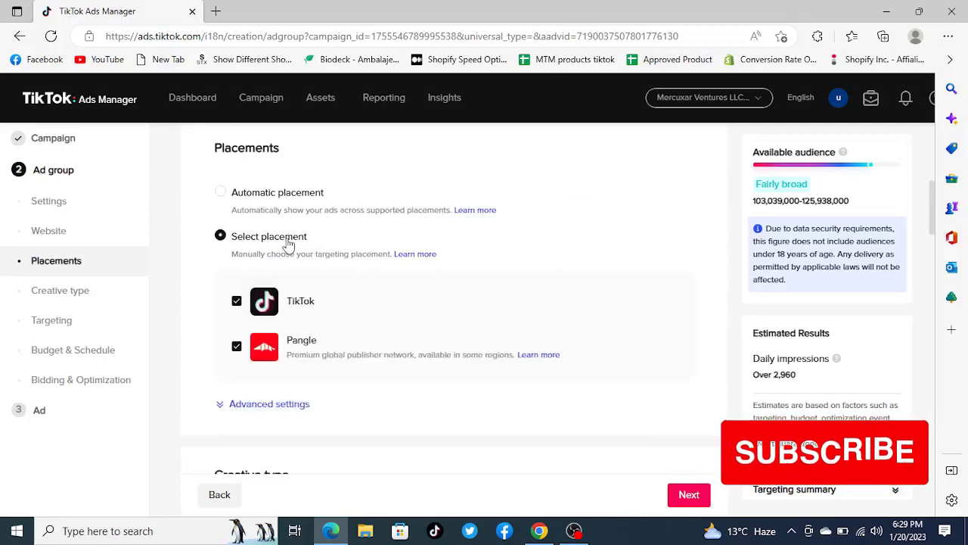
left_click(237, 347)
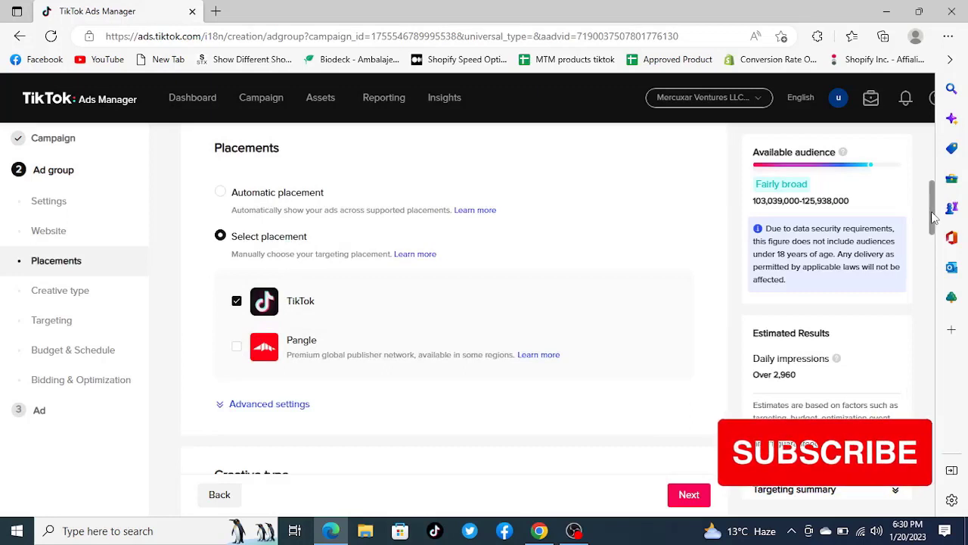
Expand the advanced placement settings and turn off video download
scroll(935, 218, "down", 4)
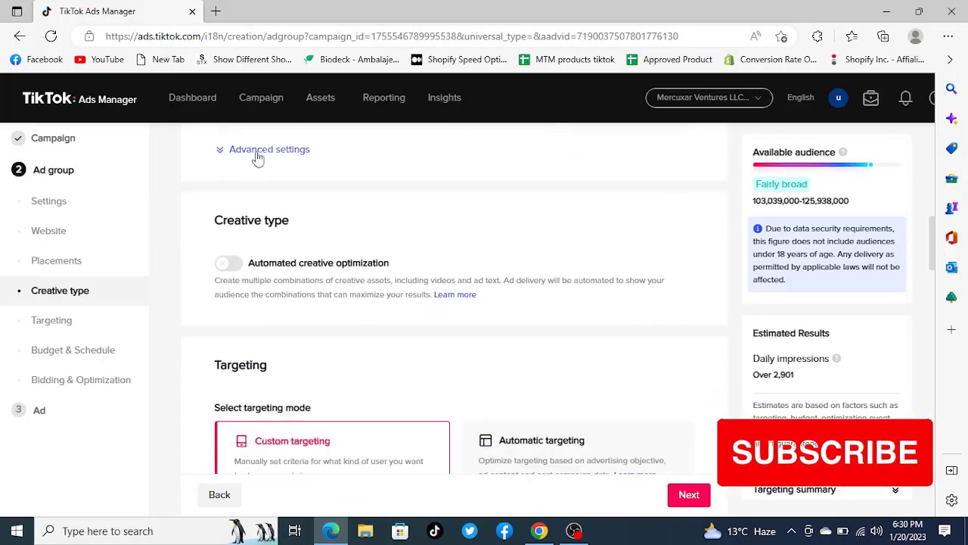
left_click(260, 154)
left_click(227, 259)
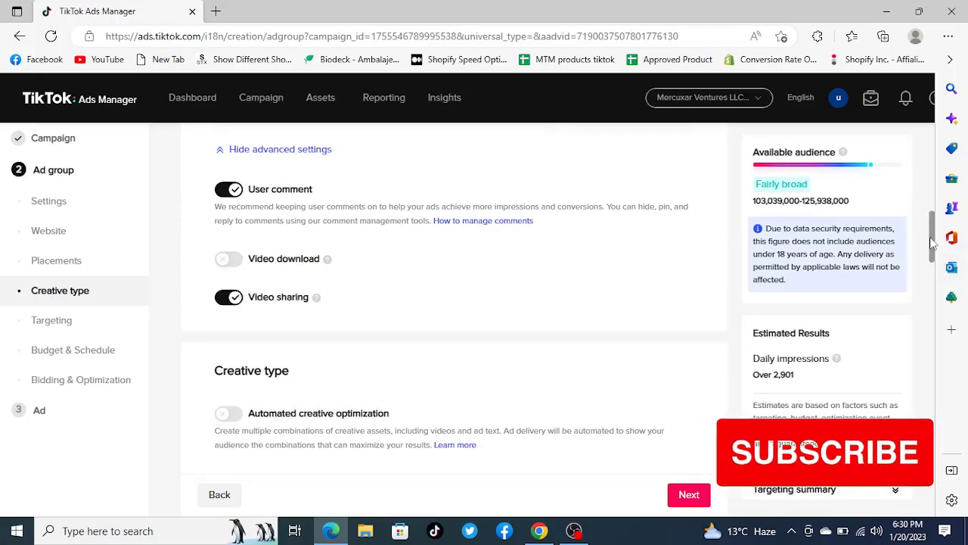
Target all genders in the age groups 18-24, 25-34, 35-44 and 45-54
left_click_drag(938, 250, 938, 291)
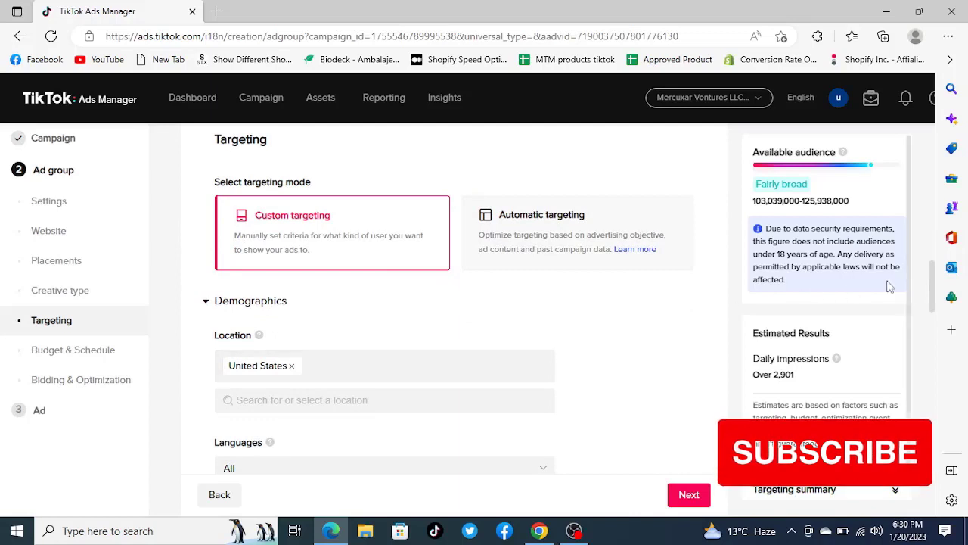
left_click_drag(936, 297, 937, 329)
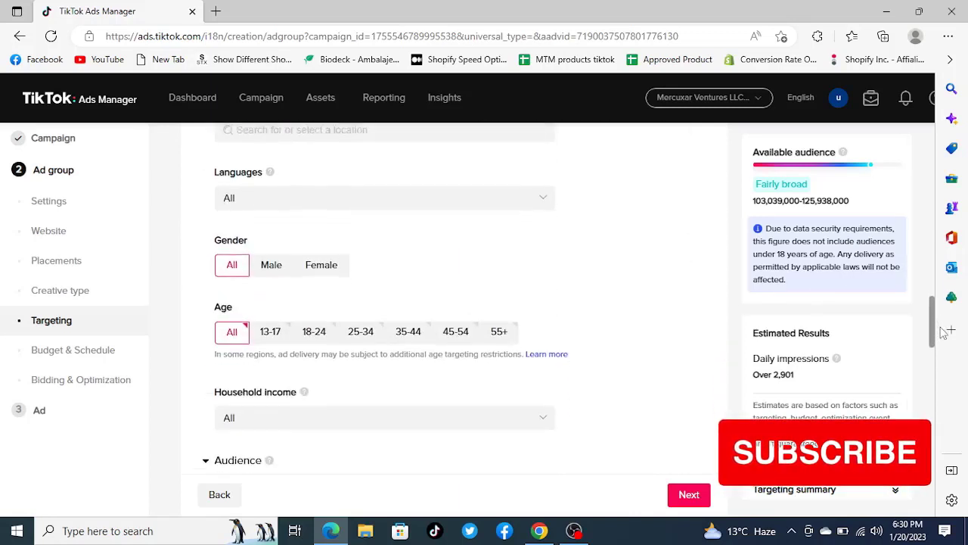
left_click(277, 268)
left_click(314, 336)
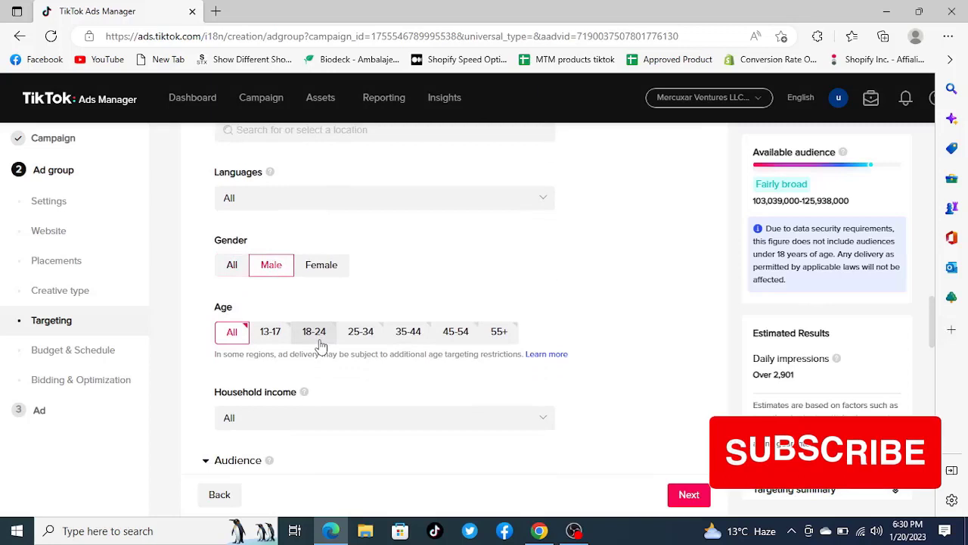
left_click(368, 336)
left_click(408, 335)
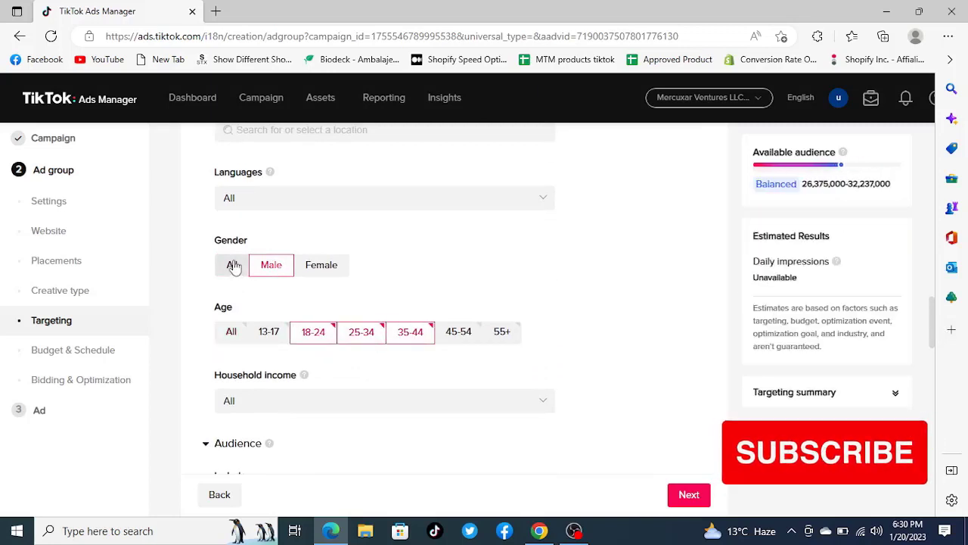
left_click(233, 266)
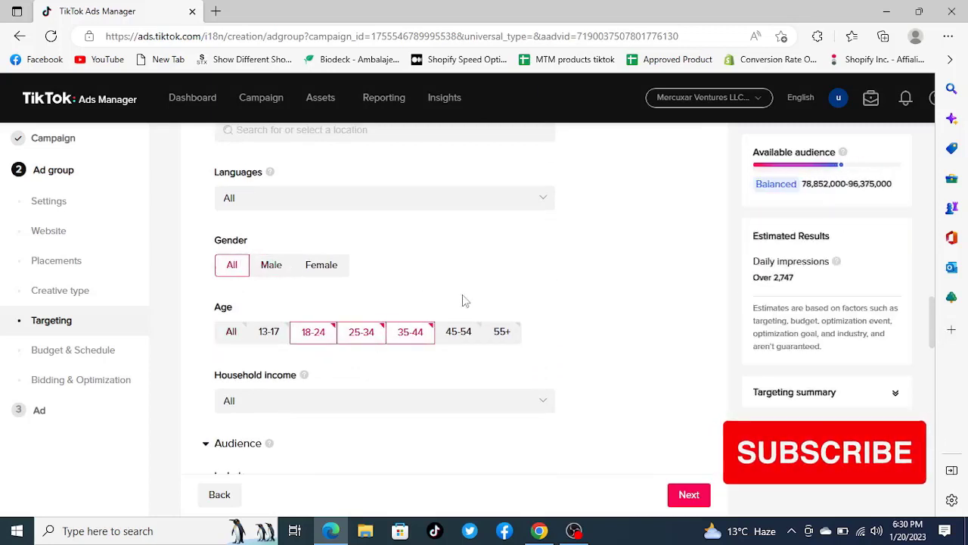
left_click(453, 336)
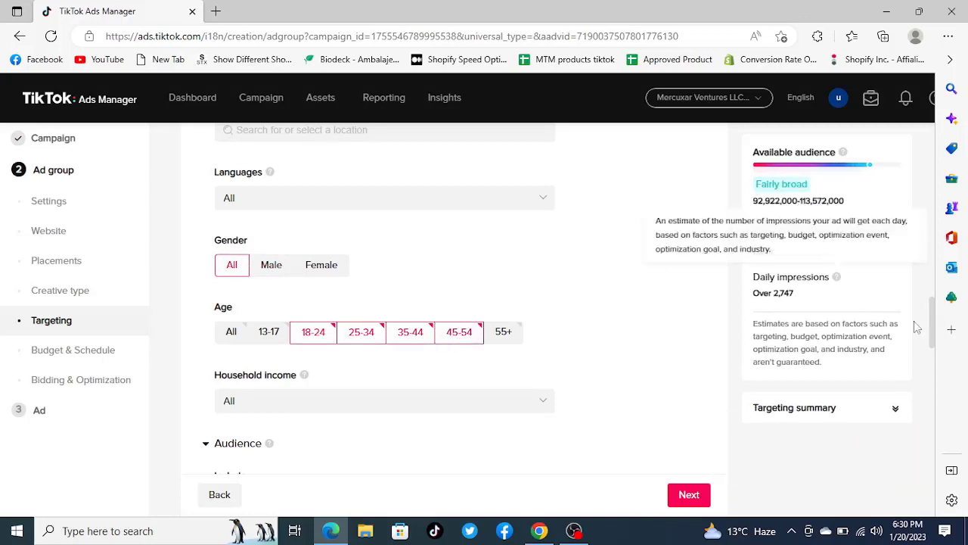
Add interest targeting, search for "motor", and include the general interests Electric motorcycles and Motorcycles
left_click_drag(932, 318, 935, 378)
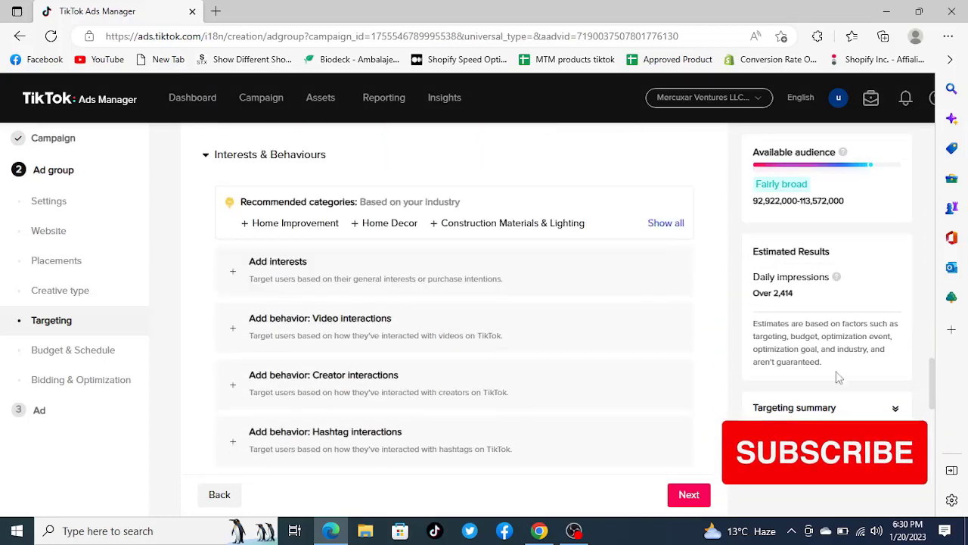
left_click(412, 275)
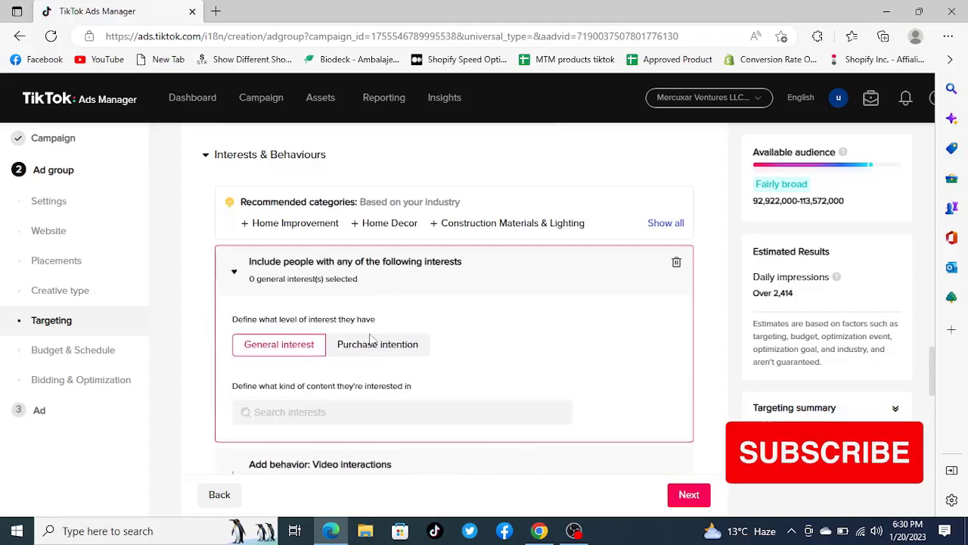
left_click(281, 423)
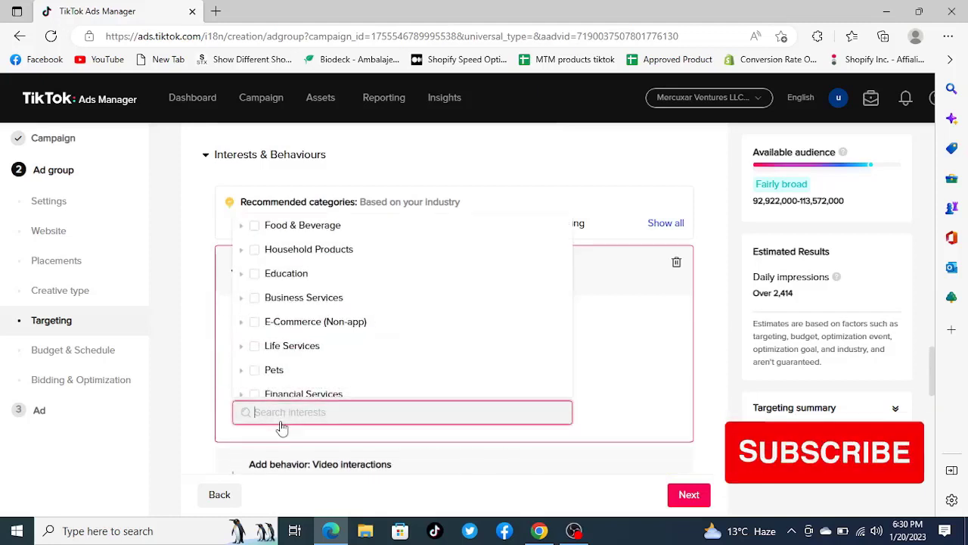
type("motor")
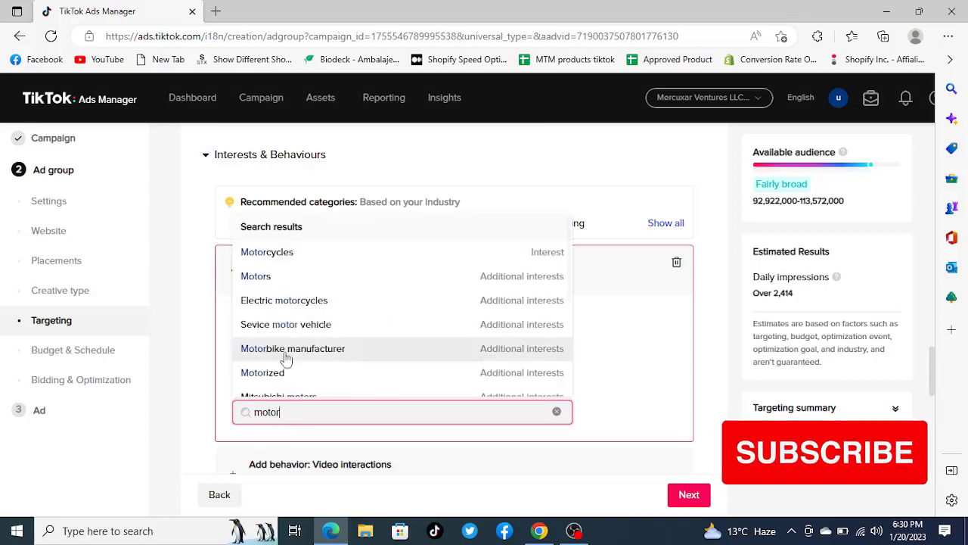
mouse_move(308, 301)
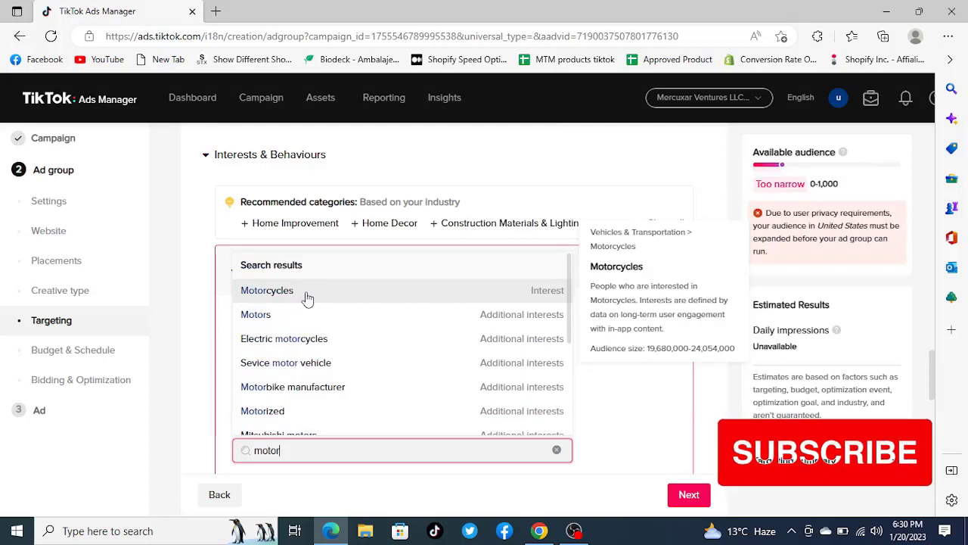
left_click(307, 295)
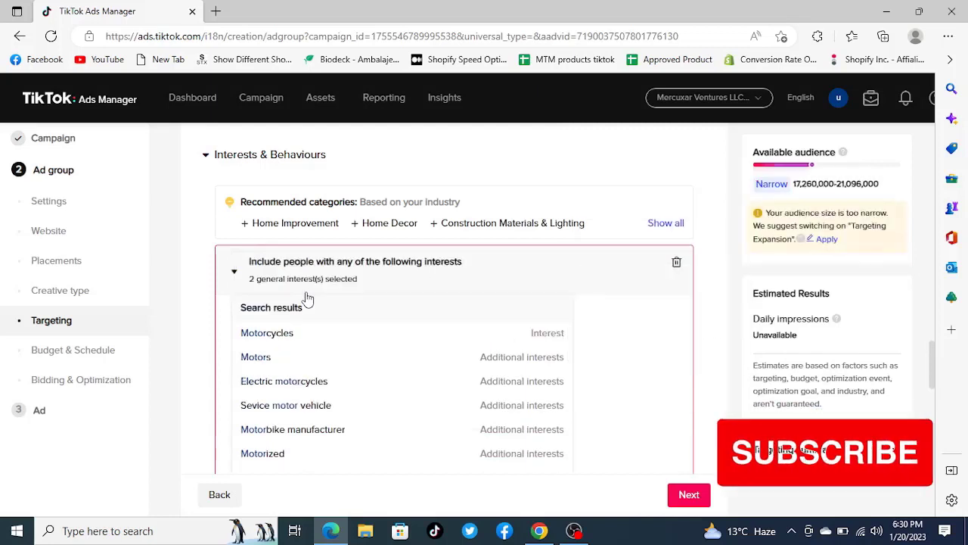
mouse_move(335, 386)
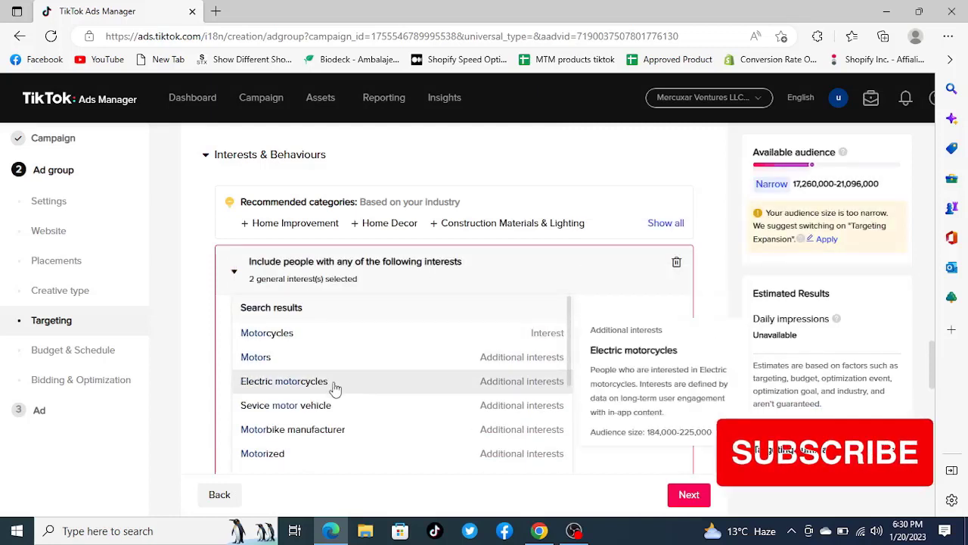
left_click_drag(571, 345, 577, 325)
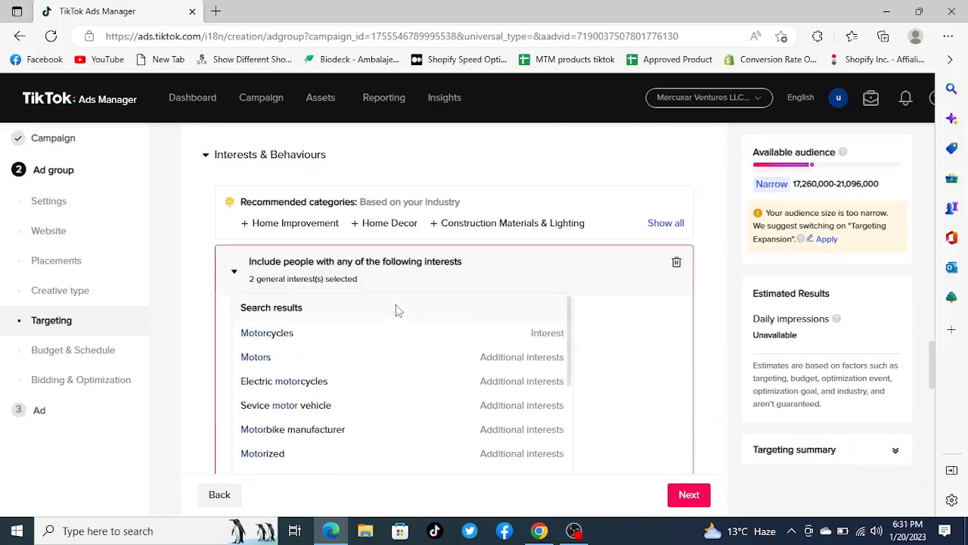
left_click(234, 274)
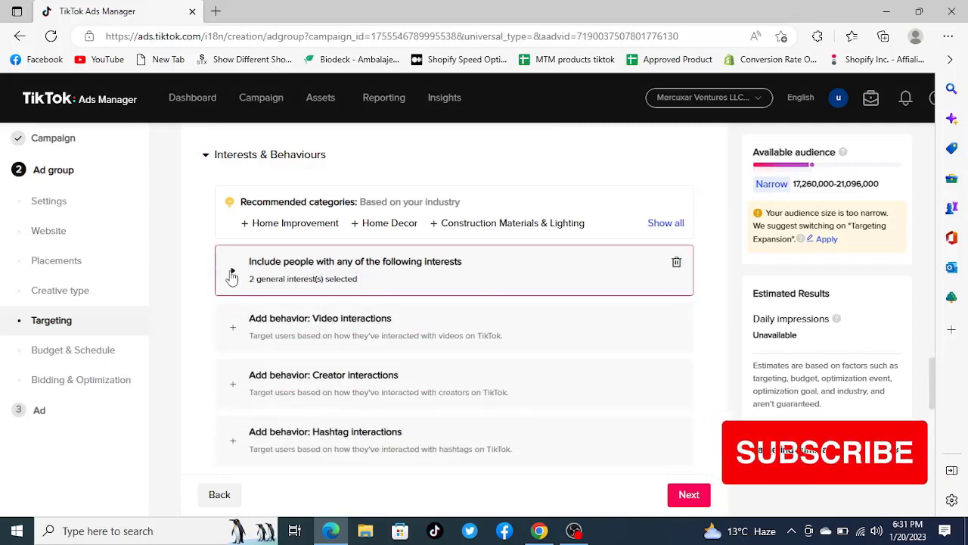
Search the interests for "e bike" and add the similar interests On the road, Bicycle and Hobby
left_click(232, 276)
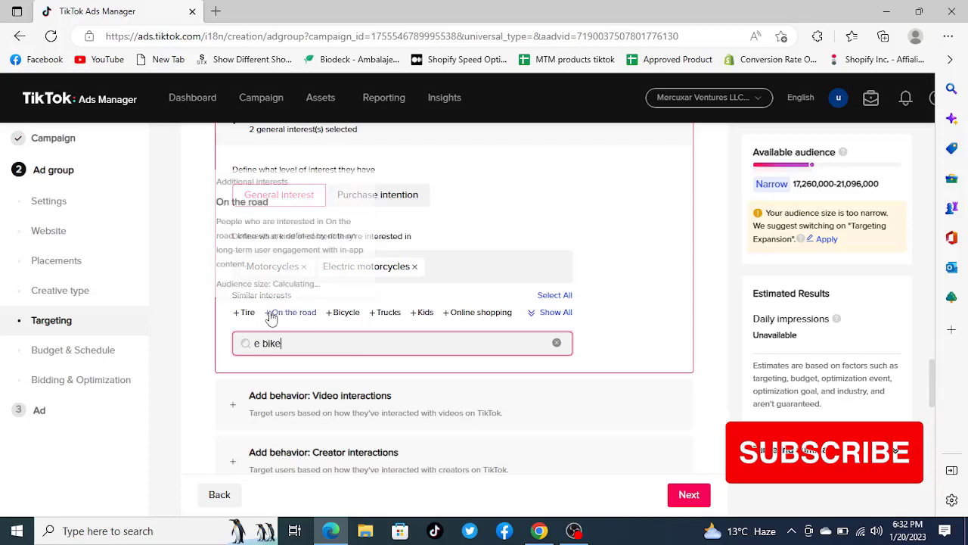
left_click(270, 313)
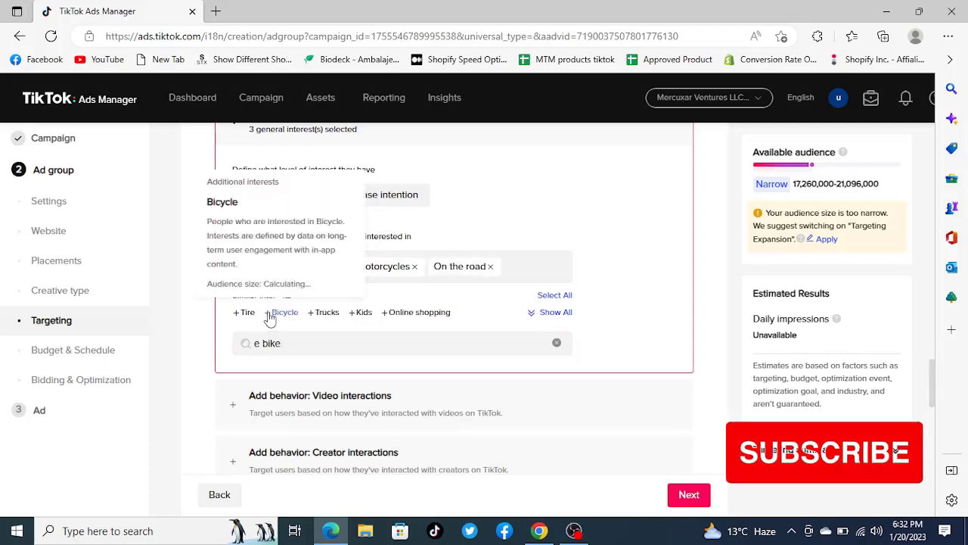
left_click(270, 313)
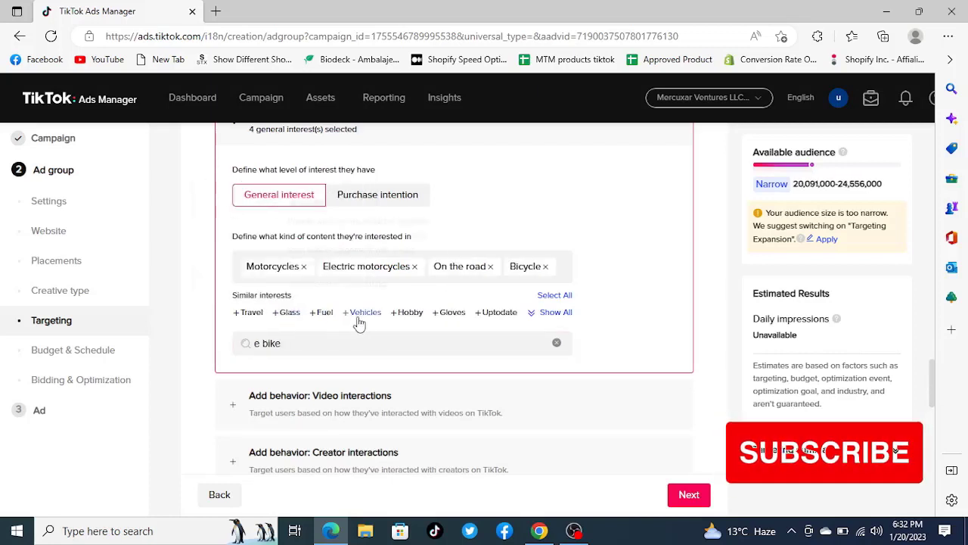
left_click(397, 315)
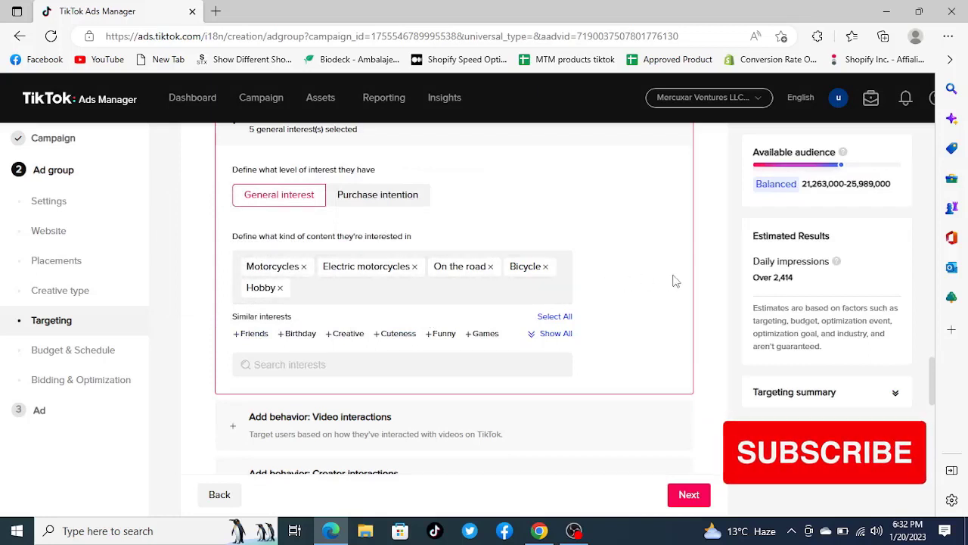
left_click(312, 364)
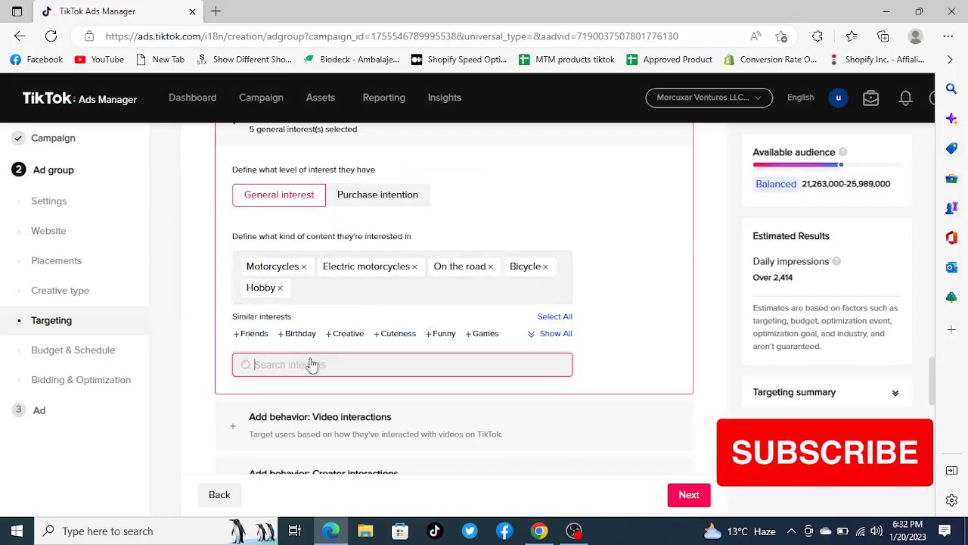
left_click(668, 342)
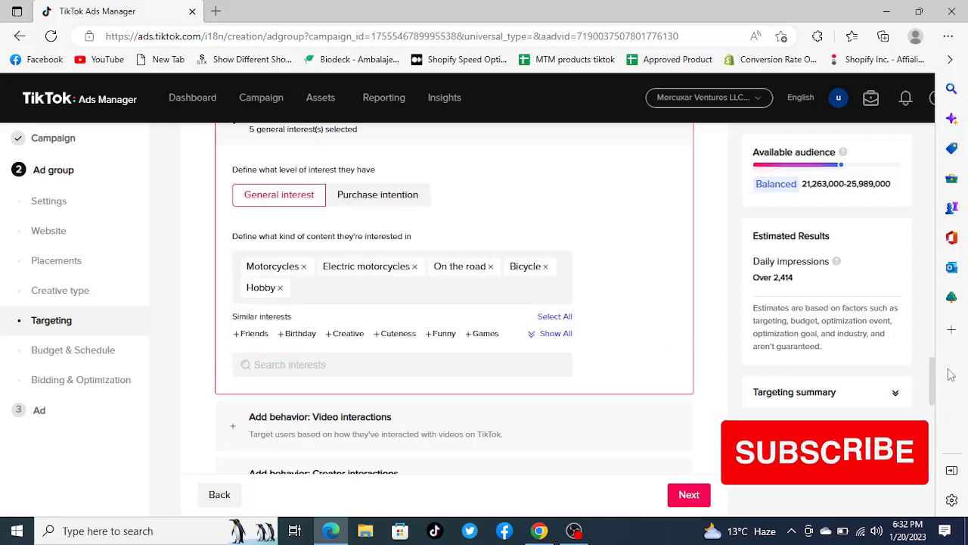
Set the ad group's daily budget to 40 USD and run it continuously after the scheduled start time
scroll(938, 405, "down", 3)
left_click_drag(938, 404, 953, 457)
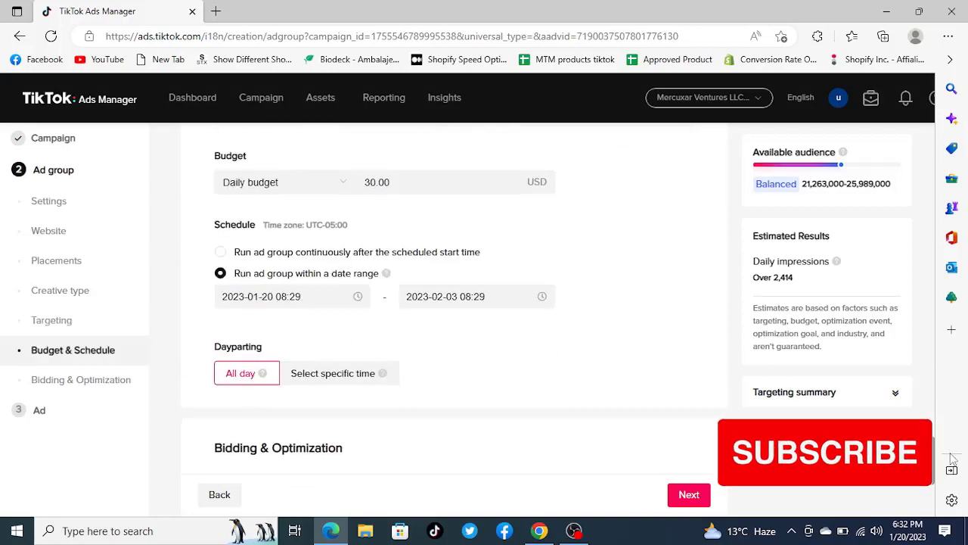
double_click(432, 183)
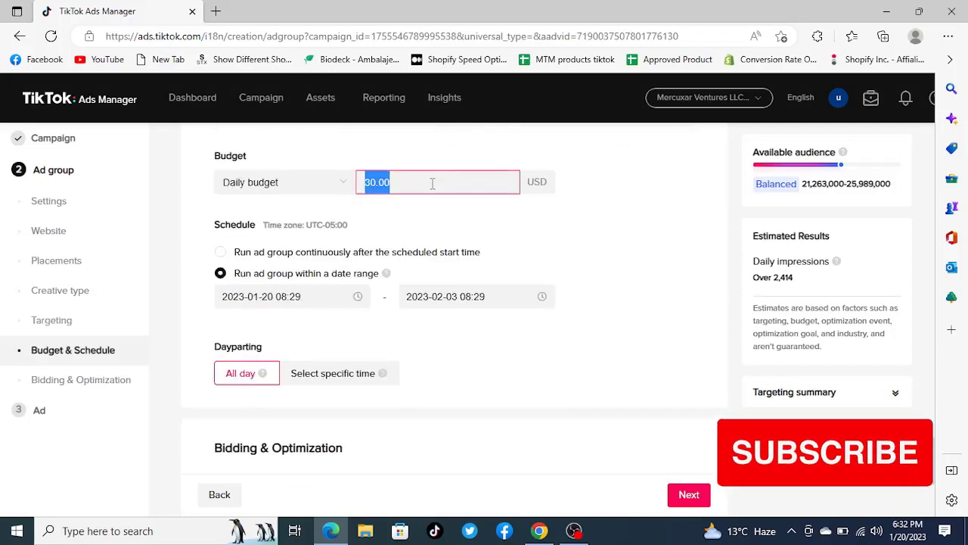
type("40")
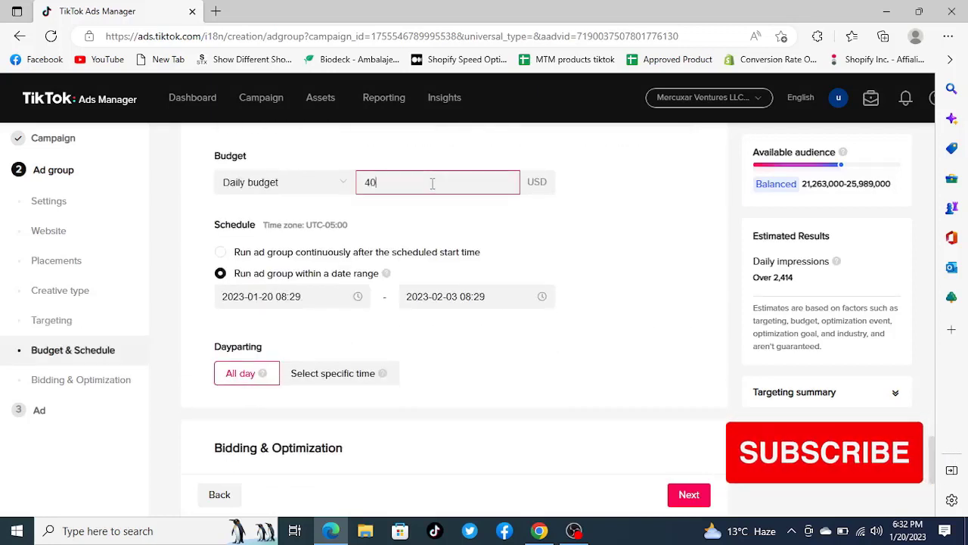
left_click(578, 211)
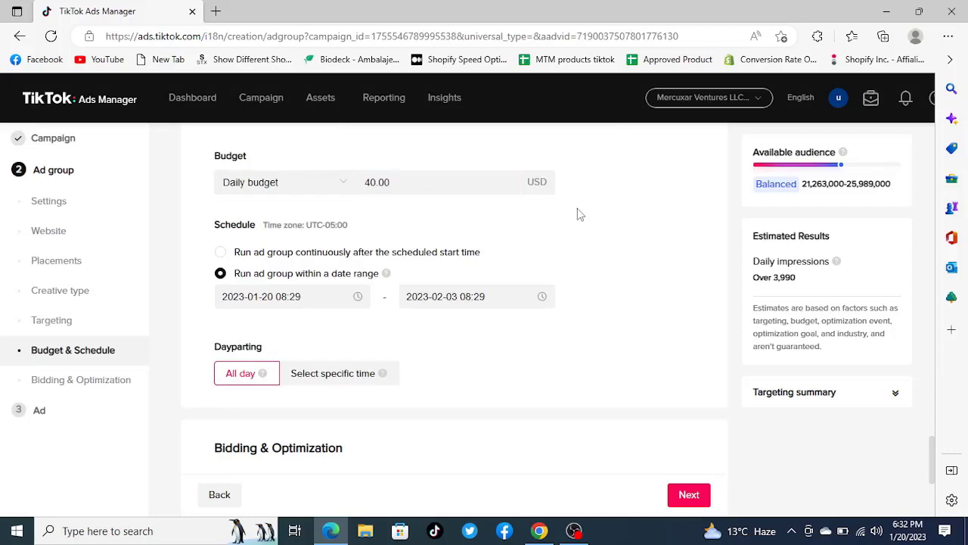
left_click(387, 257)
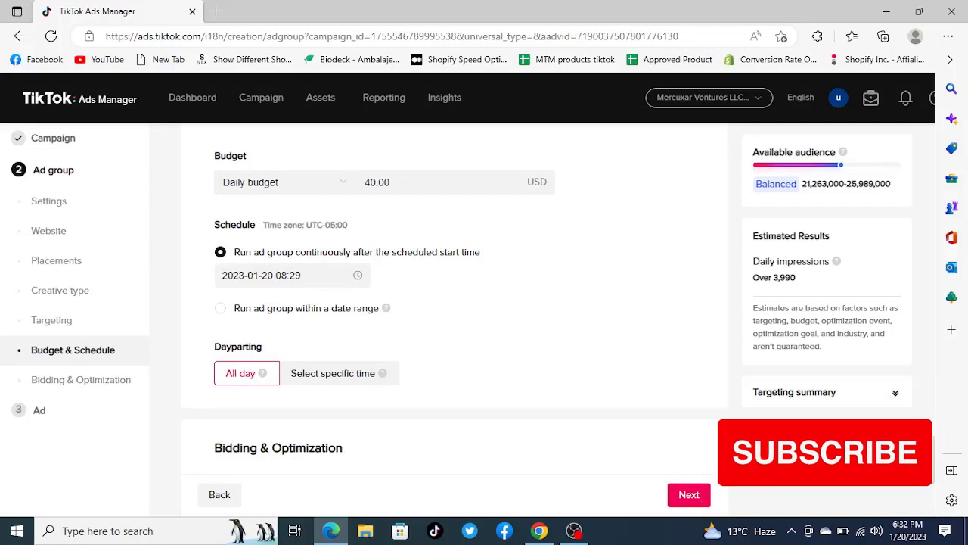
Expand the advanced bidding and optimization settings, keep the Lowest cost bid strategy, and continue to the ad setup
scroll(935, 488, "down", 2)
scroll(935, 487, "down", 1)
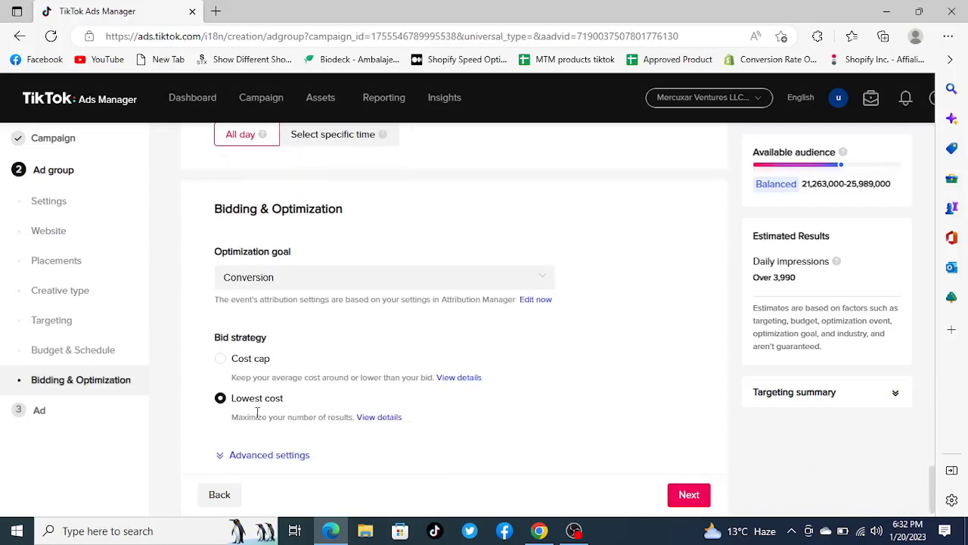
left_click(288, 465)
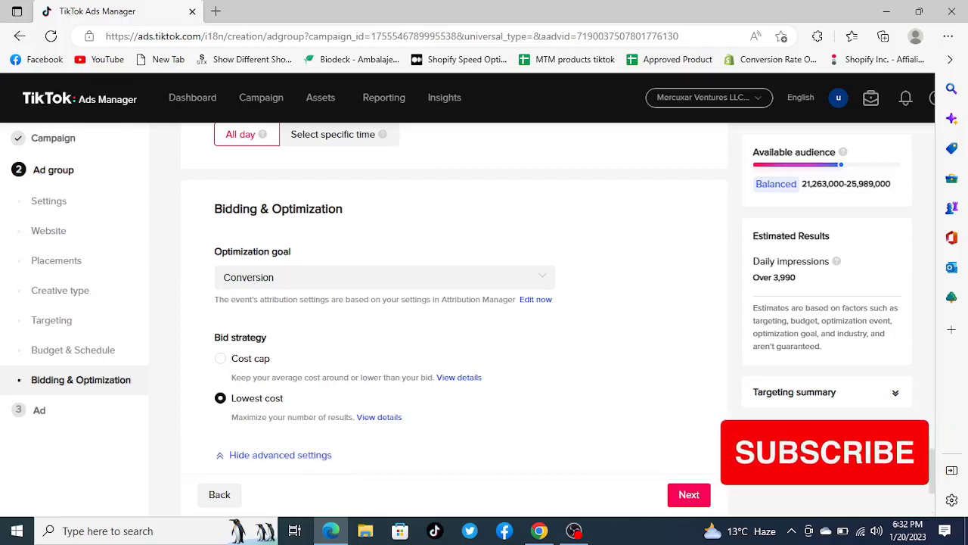
scroll(935, 488, "down", 2)
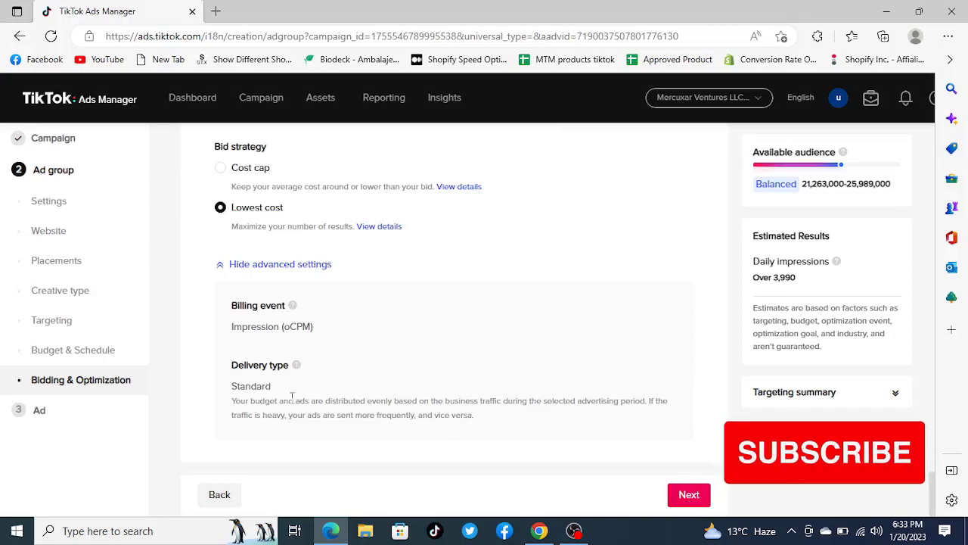
left_click(694, 496)
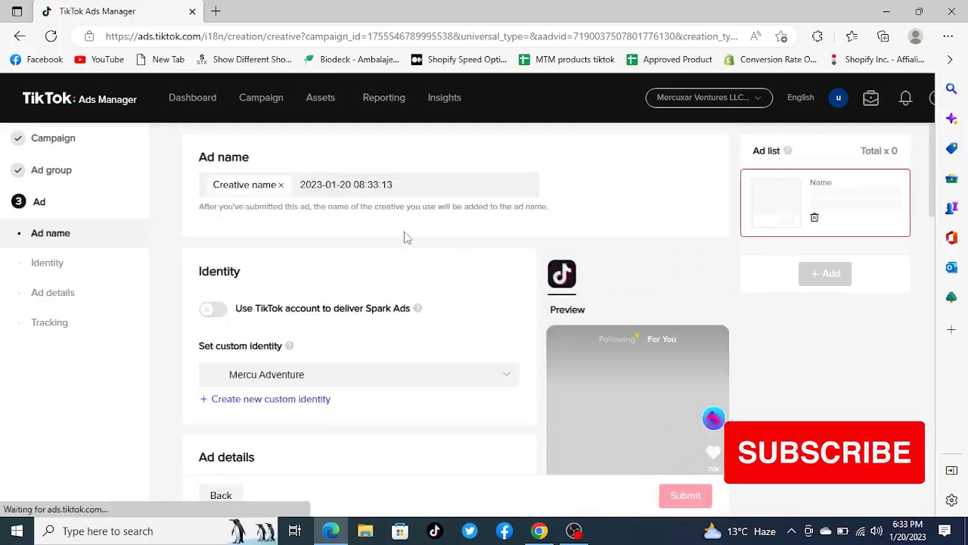
Add the video tty.mp4 from the library as the ad creative
scroll(930, 181, "down", 2)
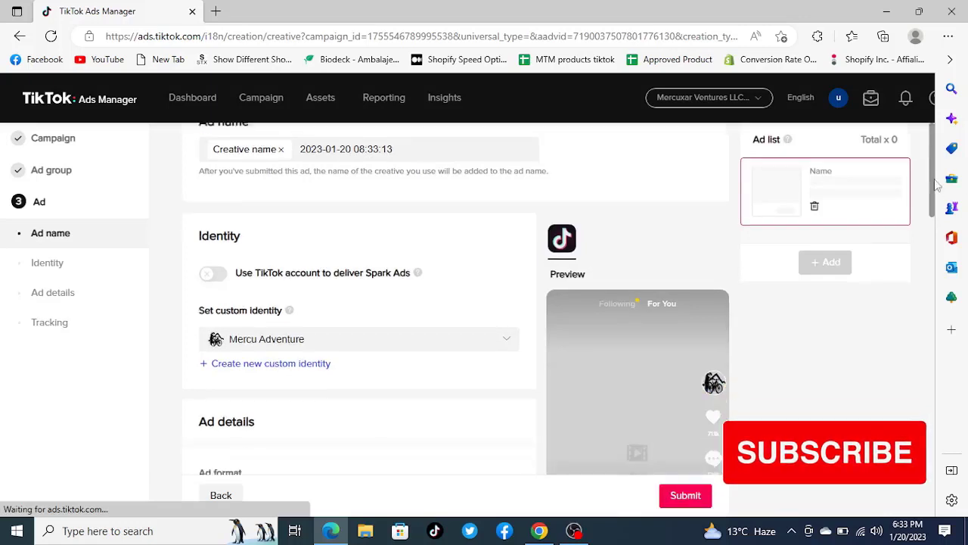
left_click_drag(939, 202, 942, 276)
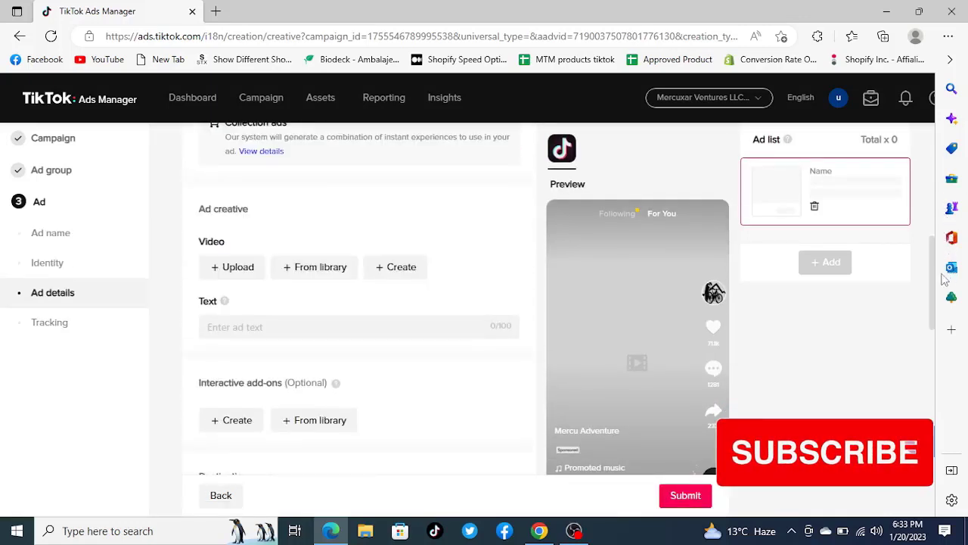
left_click(319, 268)
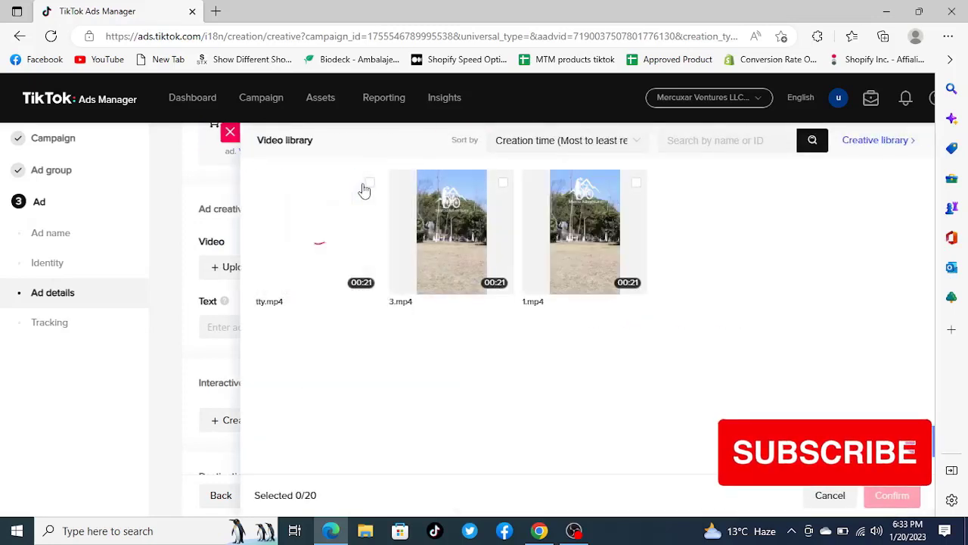
left_click(369, 184)
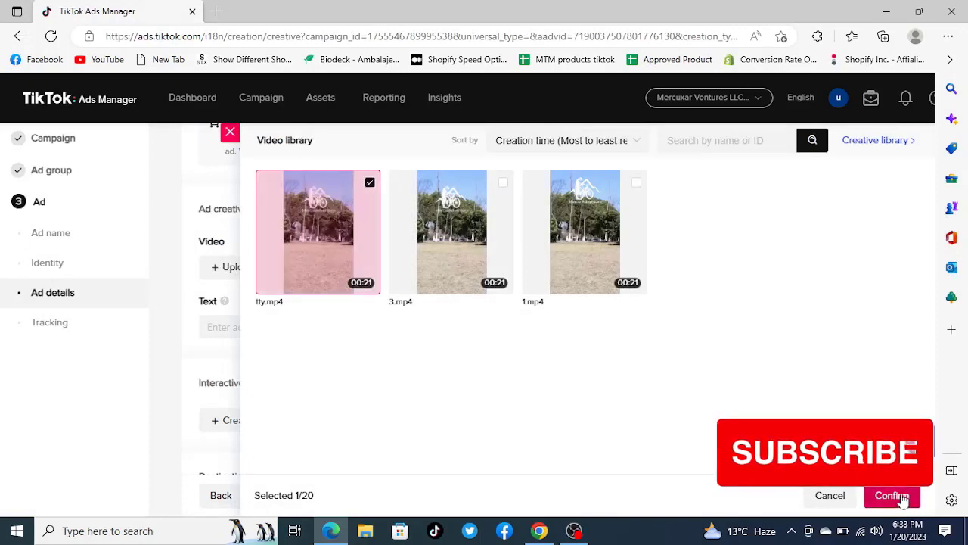
left_click(896, 496)
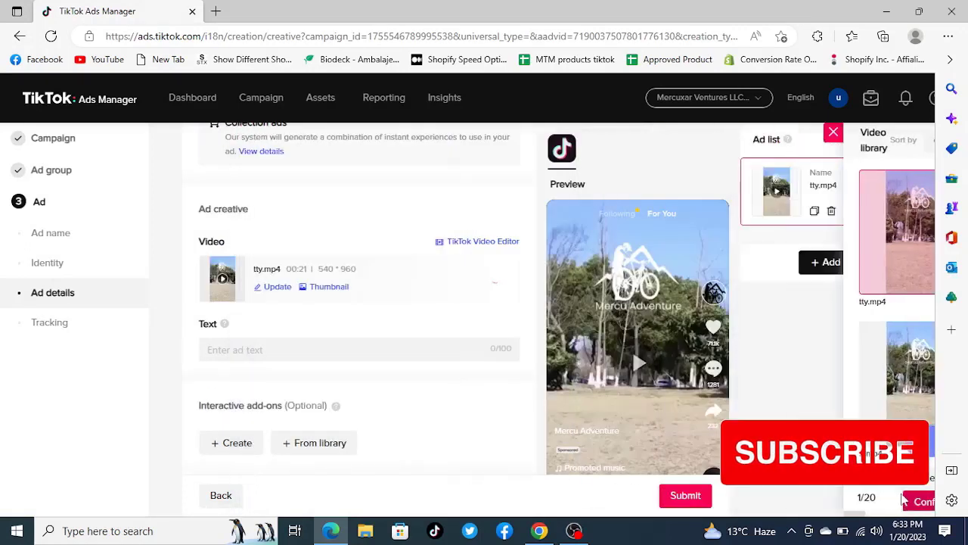
left_click(337, 350)
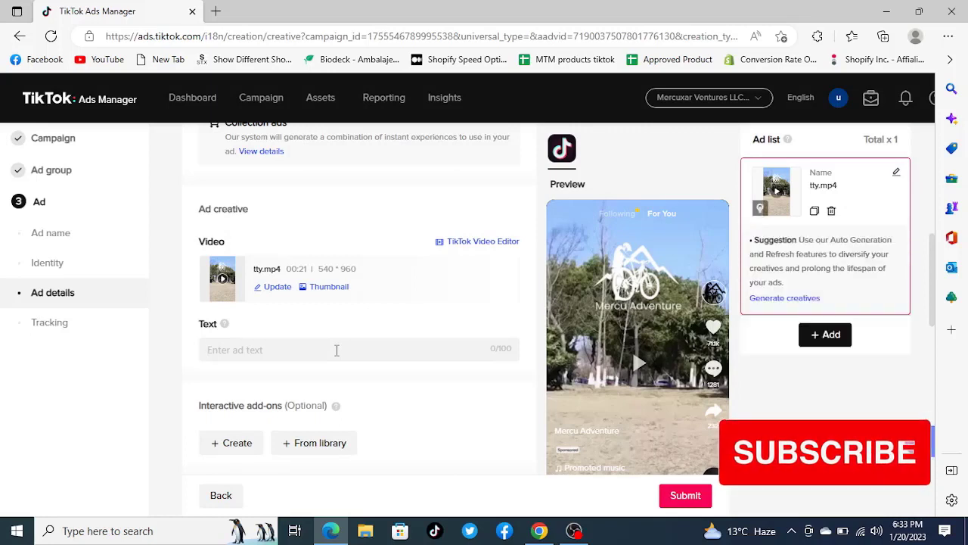
type("BEST E-BIKE 35% OFF SALE")
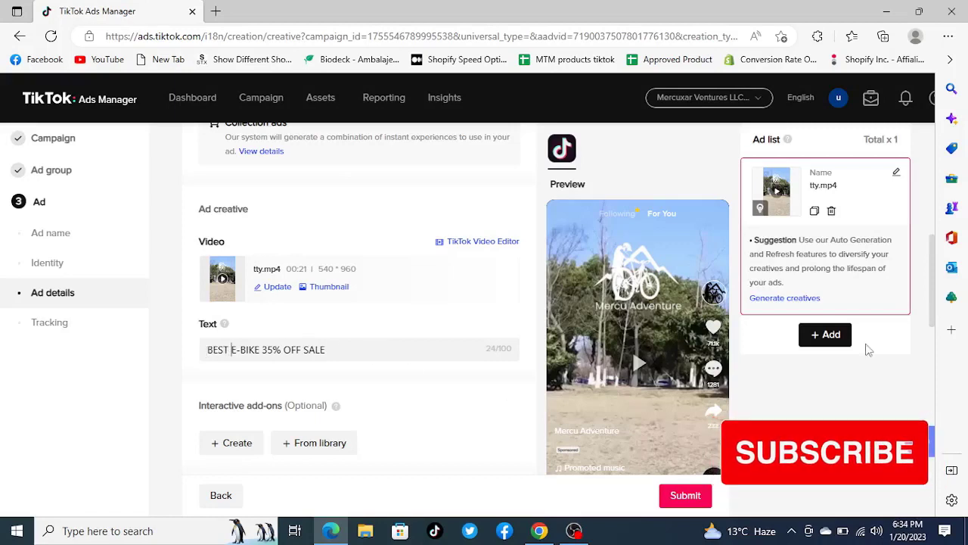
left_click_drag(935, 308, 951, 382)
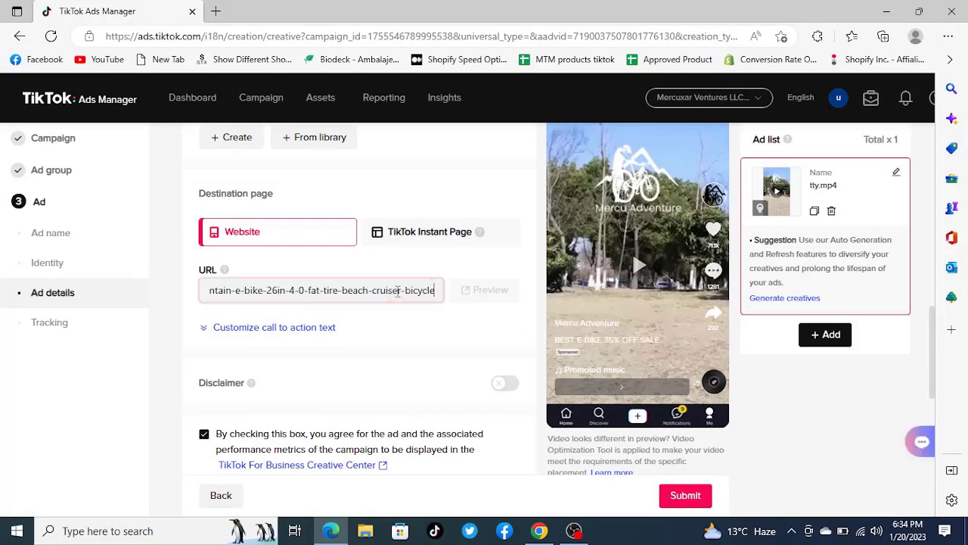
left_click(397, 291)
type("https://mercuadventure.com/products/aostirmotor-mountain-e-bike-26in-4-0-fat-tire-beach-cruiser-bicycle")
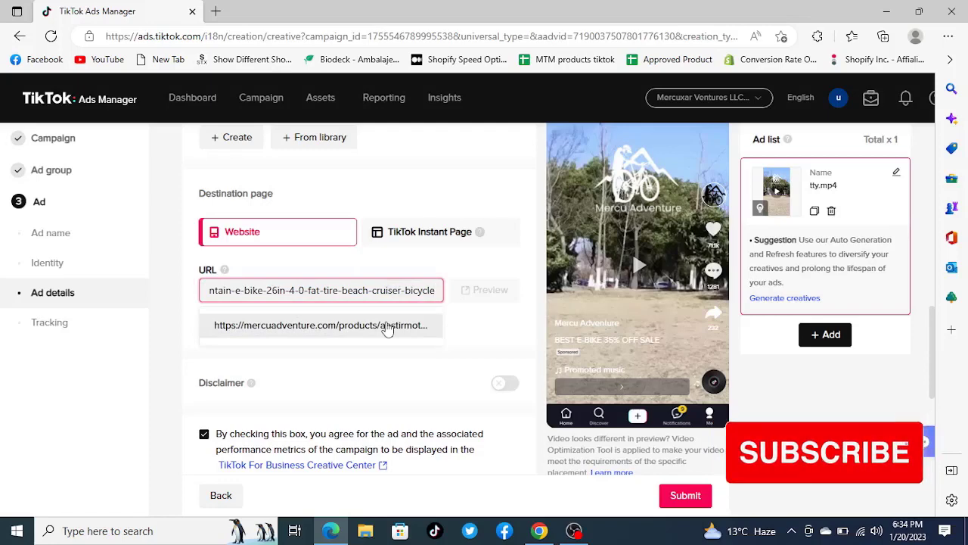
left_click(386, 324)
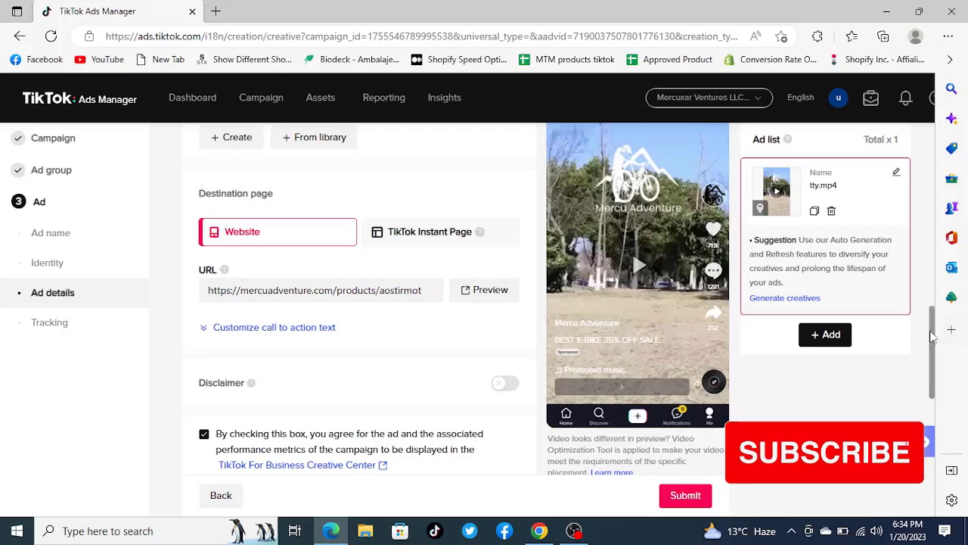
Leave the optional app event and third-party tracking settings empty and submit the ad
scroll(933, 345, "down", 4)
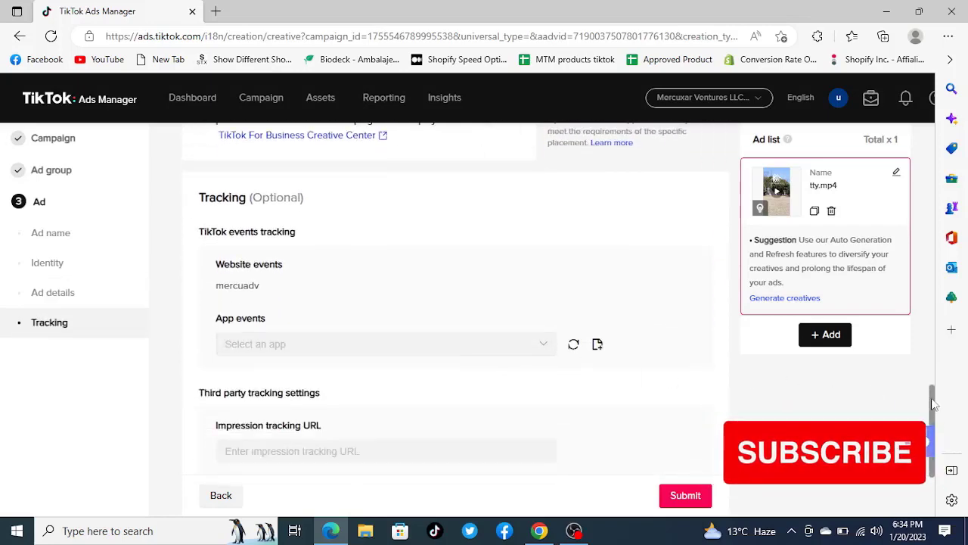
scroll(944, 441, "down", 2)
scroll(944, 441, "down", 1)
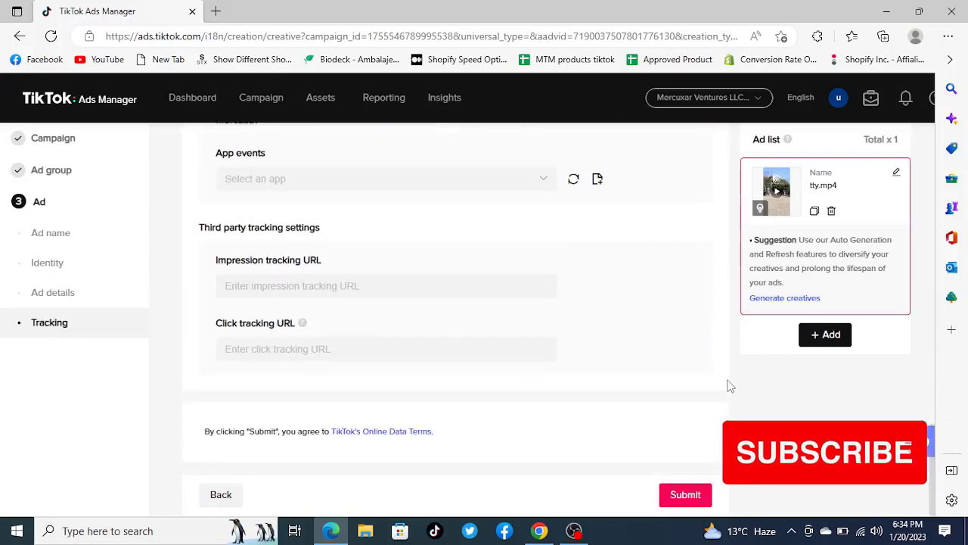
left_click(696, 493)
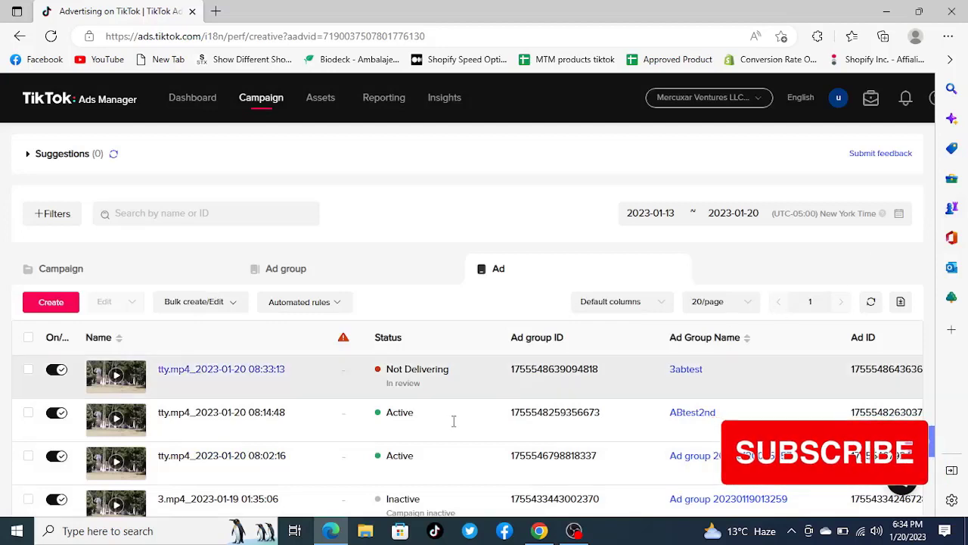
Examine the delivery statuses in the ad list and the dashboard's ad group status, trends, campaign, gender and placement charts
mouse_move(450, 430)
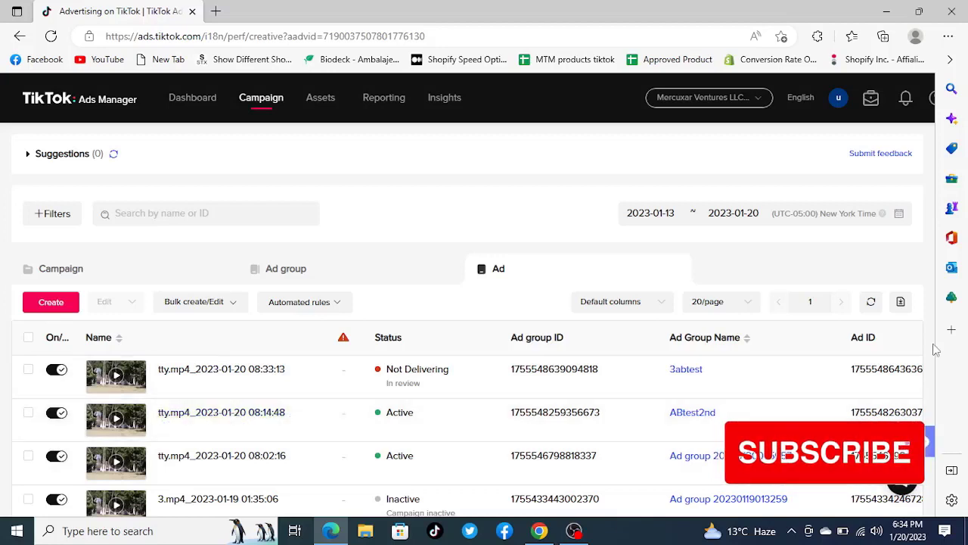
scroll(930, 289, "down", 2)
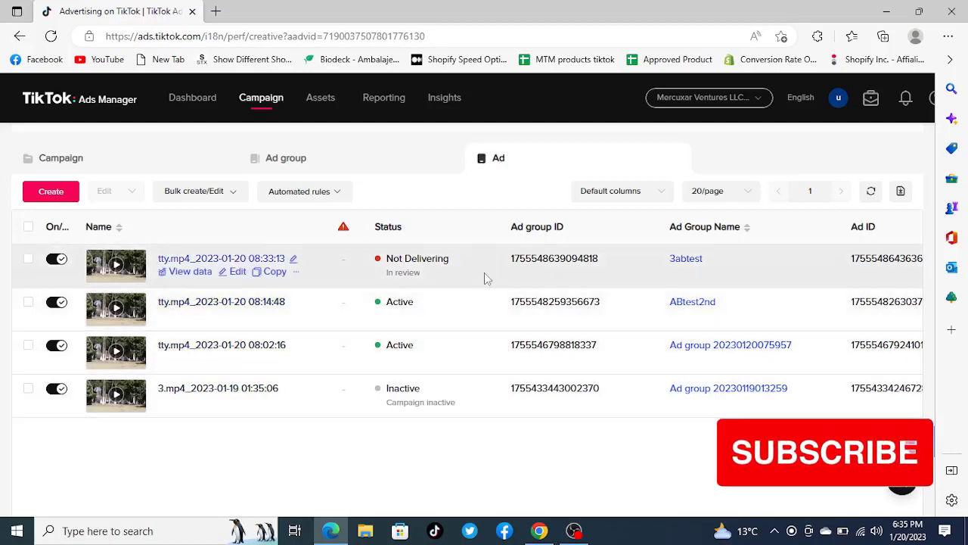
left_click(192, 101)
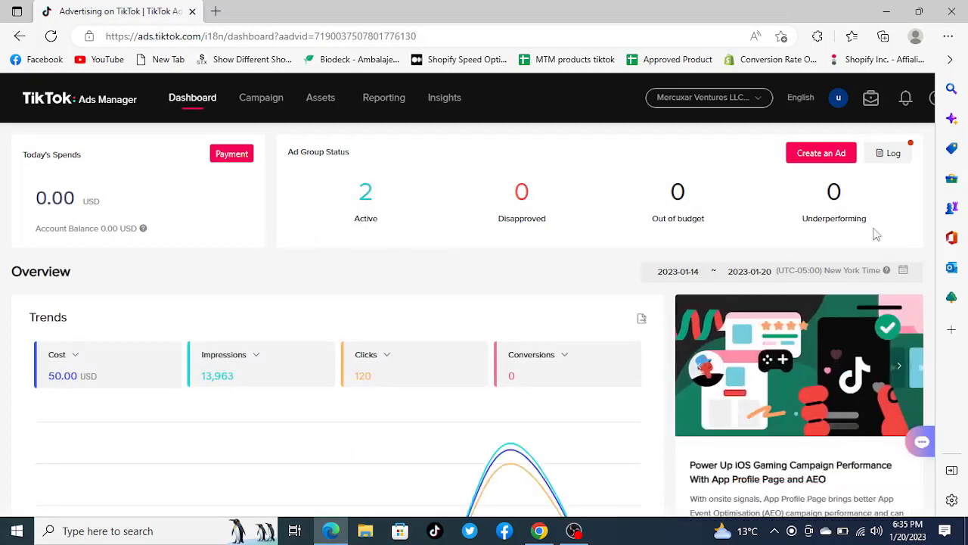
scroll(931, 212, "down", 4)
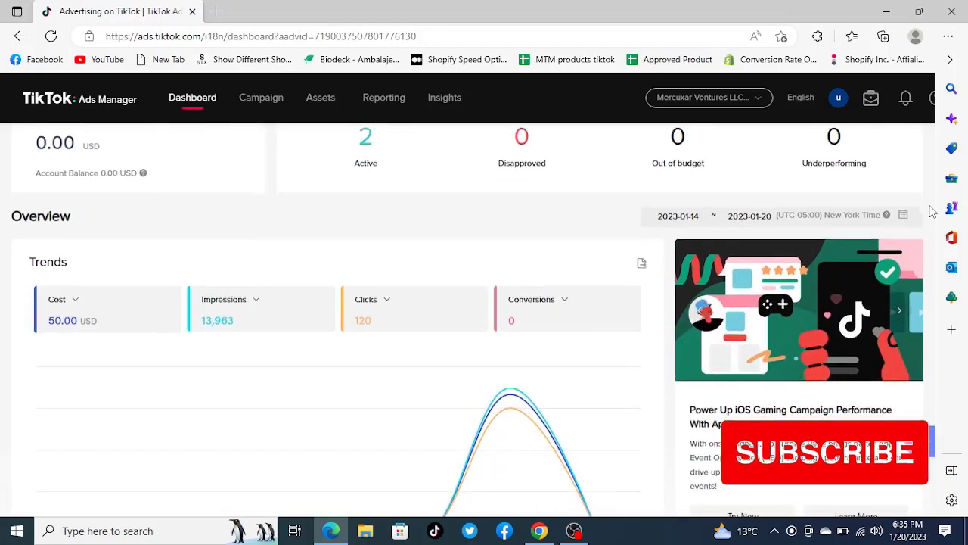
scroll(932, 212, "down", 2)
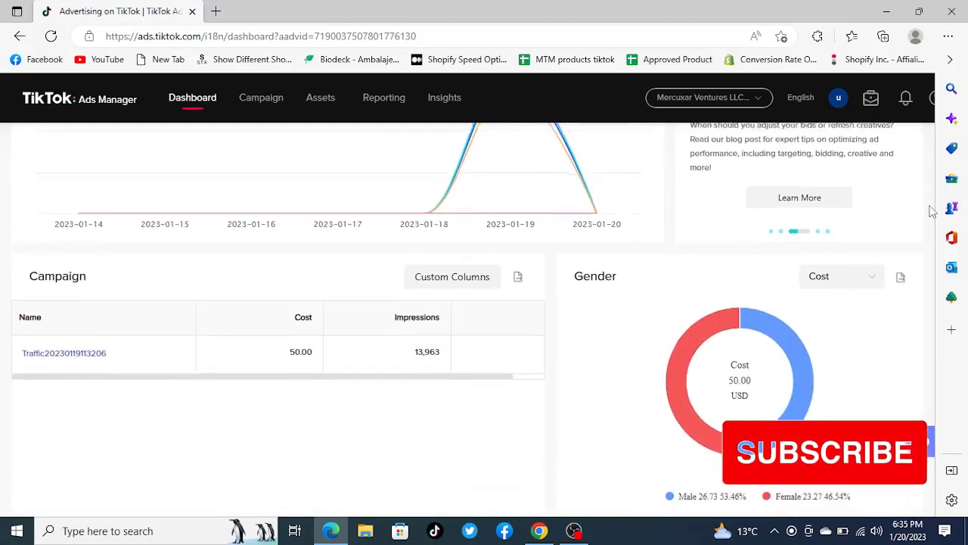
scroll(931, 212, "down", 2)
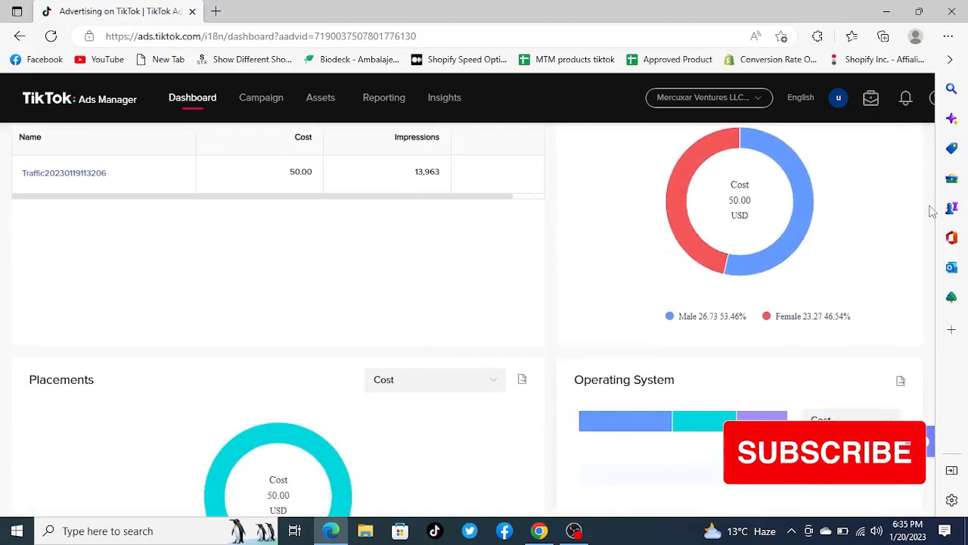
scroll(932, 212, "up", 3)
scroll(931, 211, "up", 4)
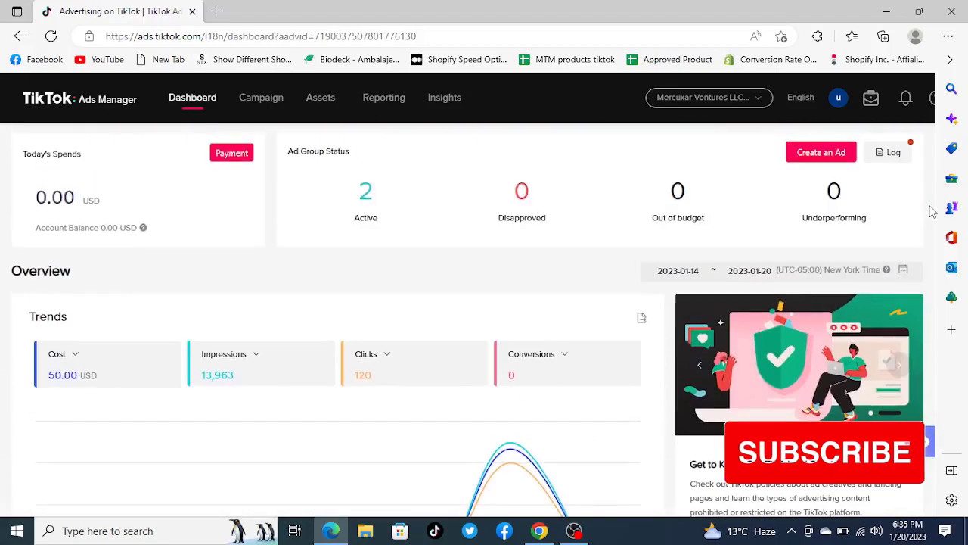